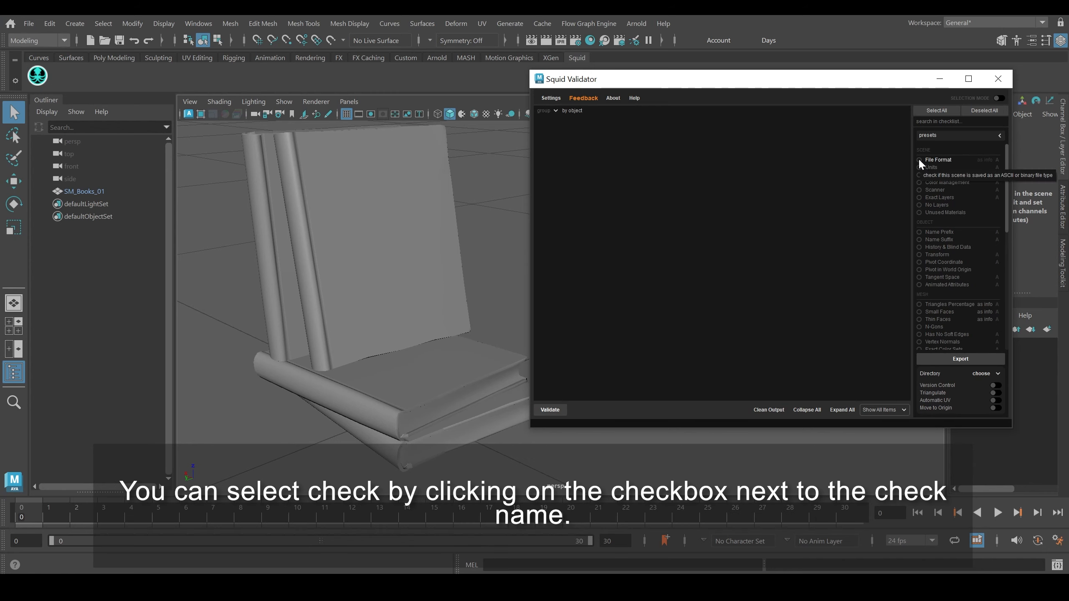
Enable the File Format, Units, Up Axis, Exact Layers and History & Blind Data checks in the checklist
click(918, 159)
click(919, 167)
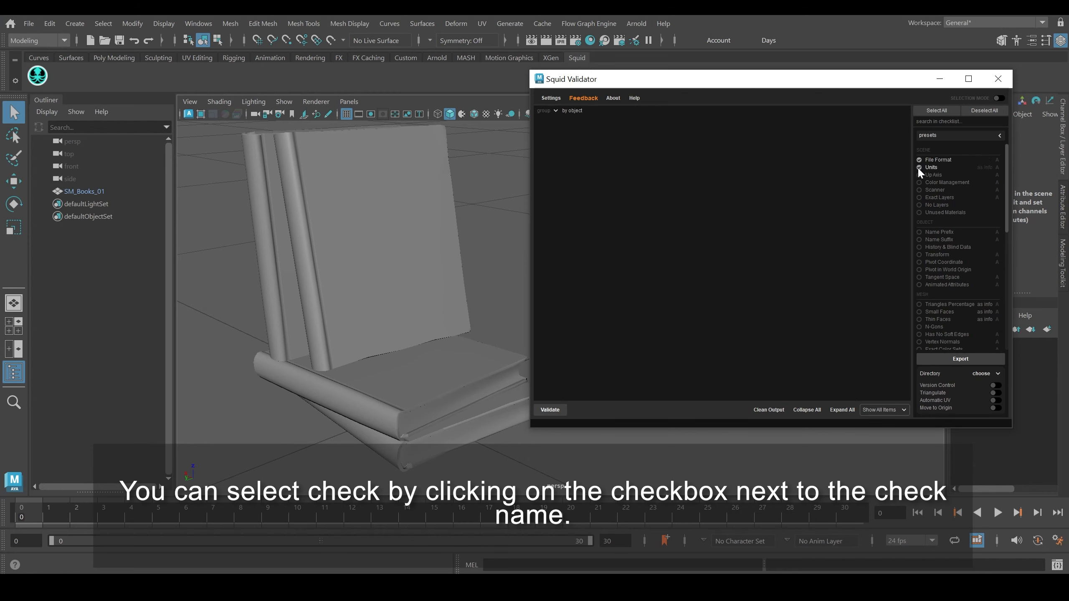
click(919, 174)
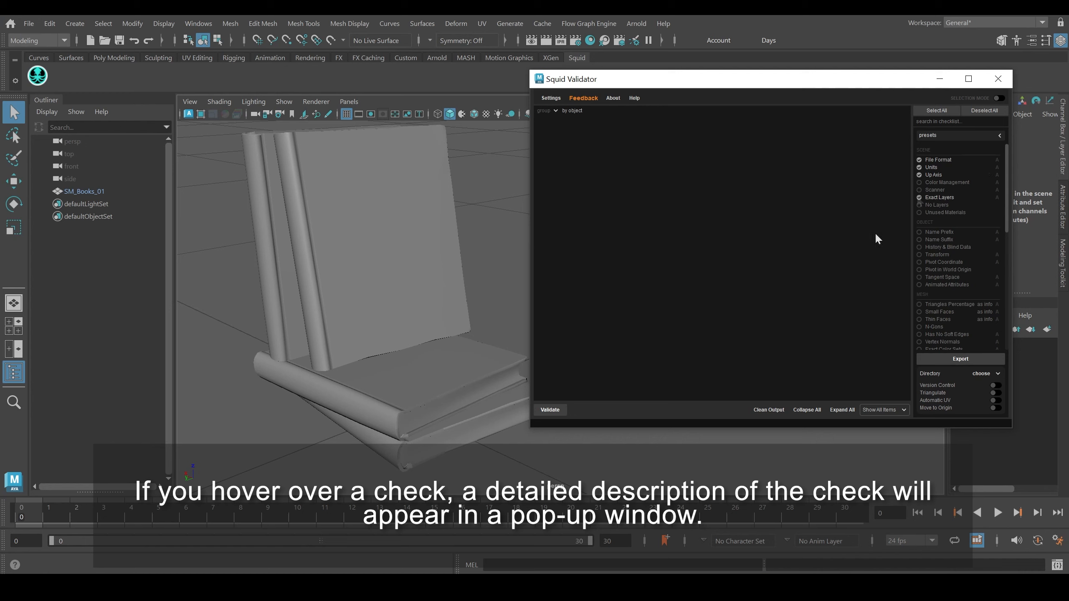
mouse_move(942, 248)
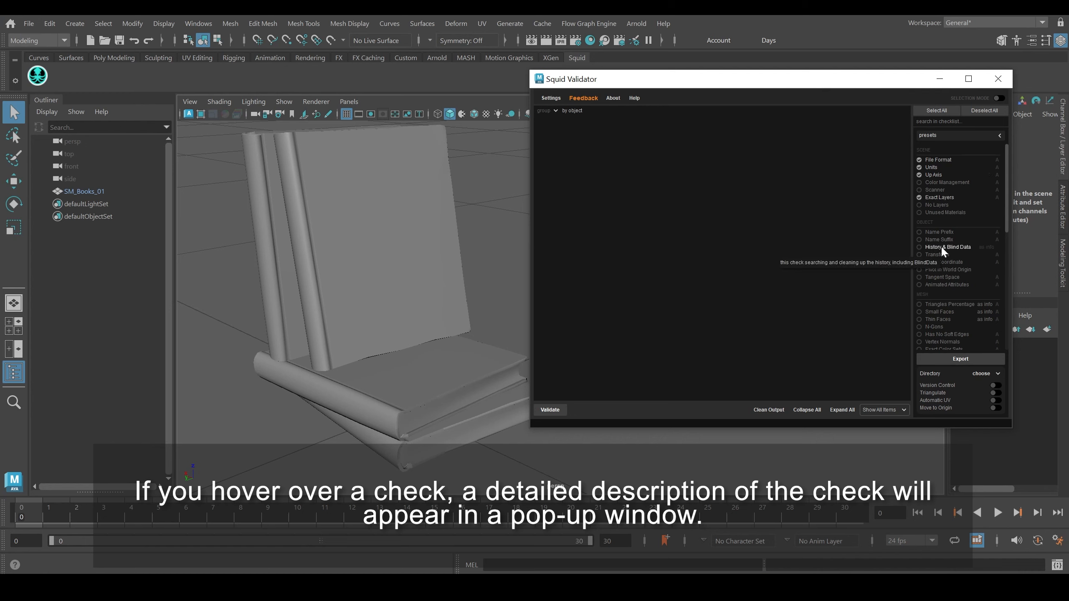
click(942, 248)
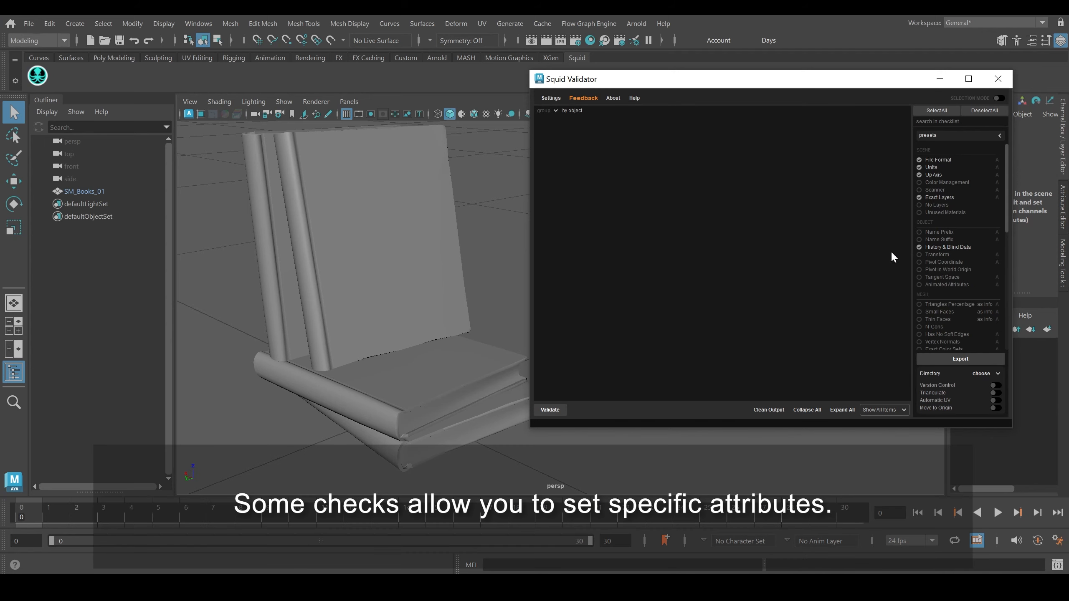
Turn off the rotate attribute of the Transform check and enable that check
click(997, 255)
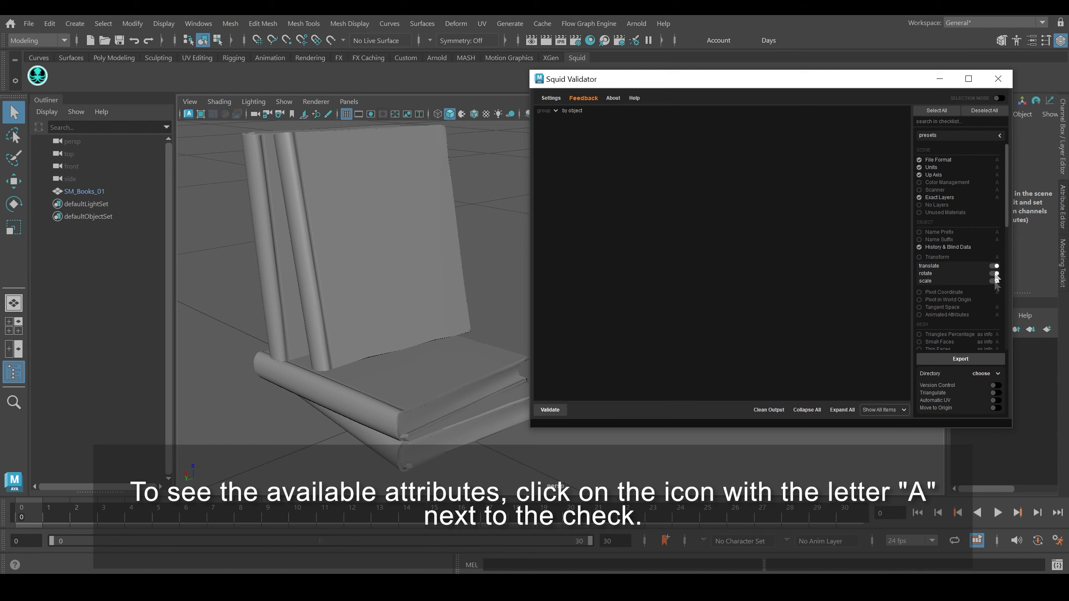
click(995, 273)
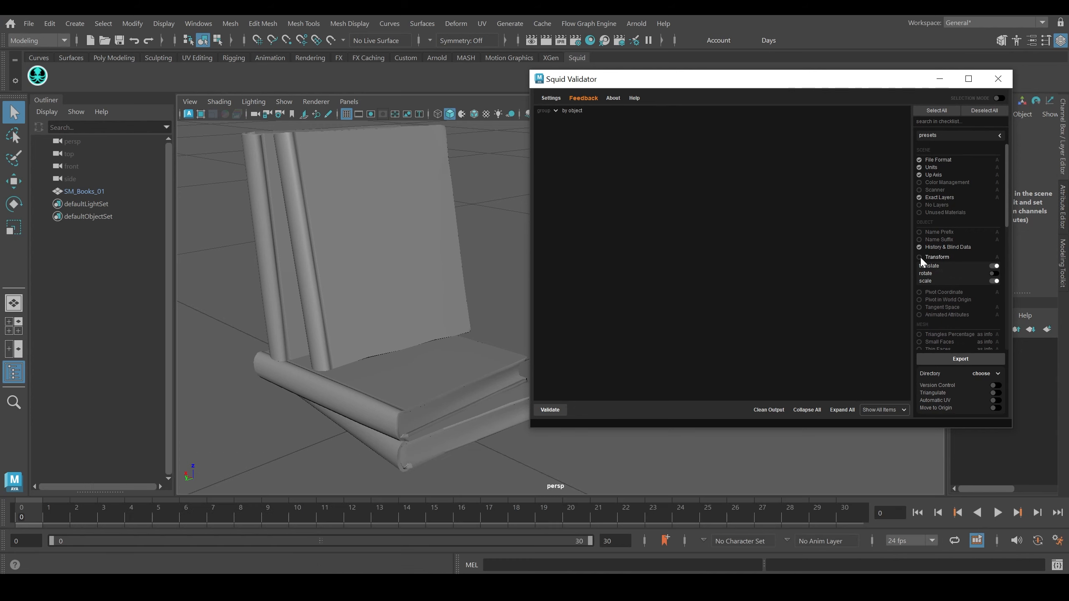
click(919, 257)
scroll(920, 257, down, 2)
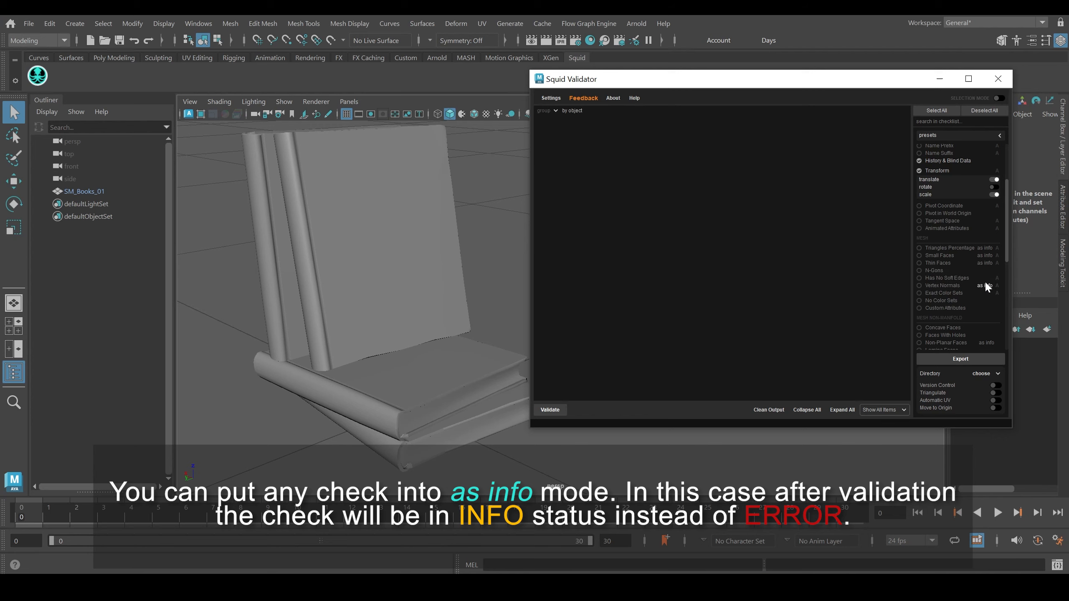
drag(1007, 227, 1000, 279)
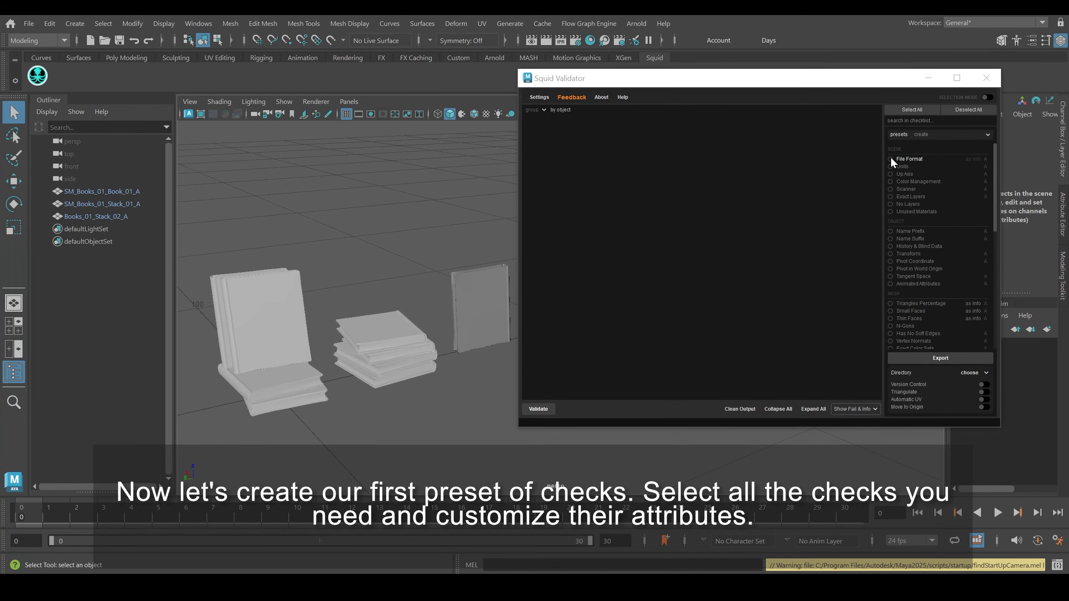
Enable the File Format check with type ASCII and the Units check with units set to centimeter
click(890, 159)
click(986, 159)
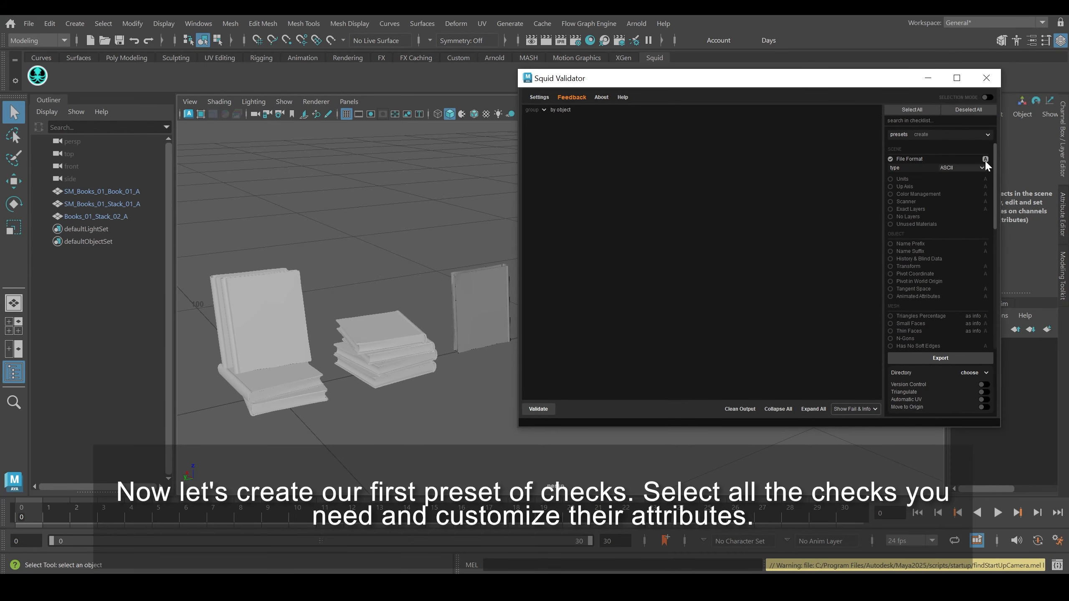
click(905, 180)
click(985, 180)
click(972, 188)
click(951, 201)
Enable the Up Axis check and set its axis to Z
click(904, 200)
click(985, 200)
click(974, 208)
click(953, 220)
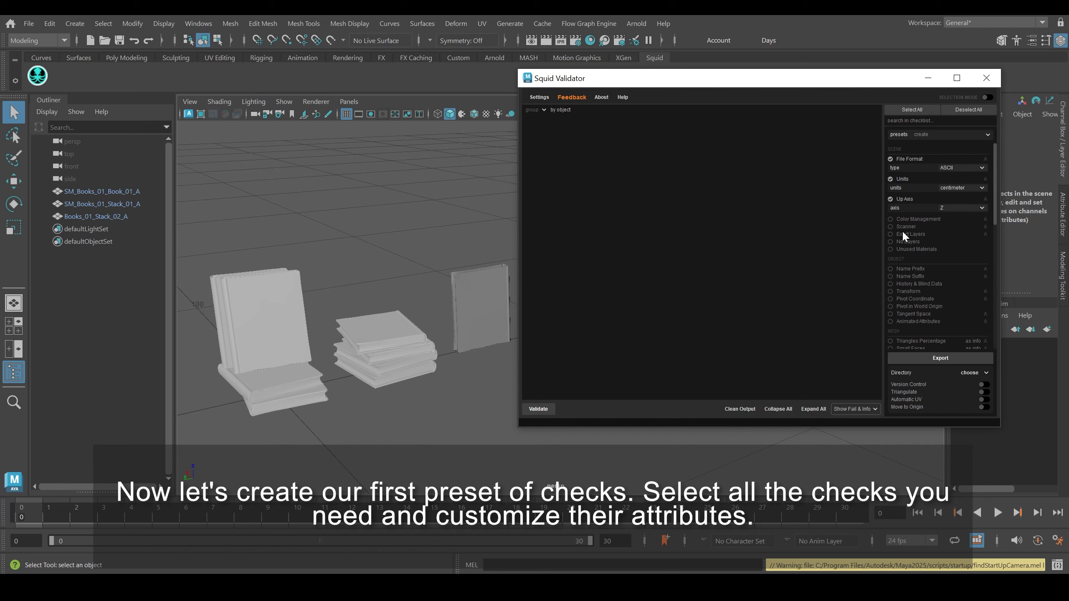
Enable the No Layers and Unused Materials scene checks
scroll(994, 215, down, 3)
click(891, 171)
click(890, 178)
Enable the object Name Prefix check, enter SM_ as the prefix and switch that entry on
click(890, 198)
click(931, 208)
text(SM)
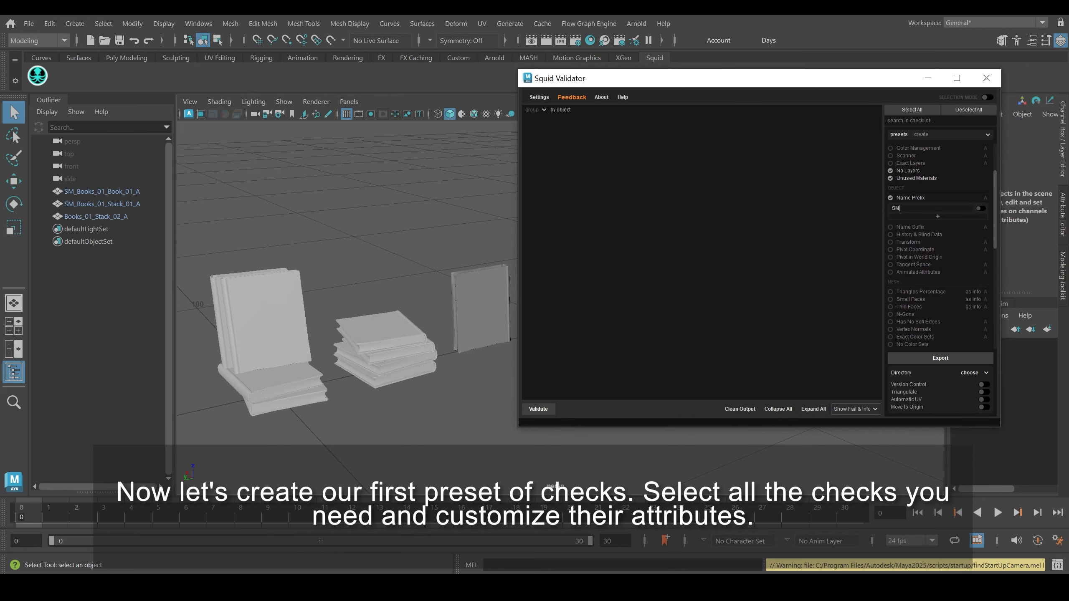
text(_)
click(981, 208)
Enable the History & Blind Data, Pivot Coordinate and Tangent Space object checks
scroll(994, 207, down, 1)
click(891, 208)
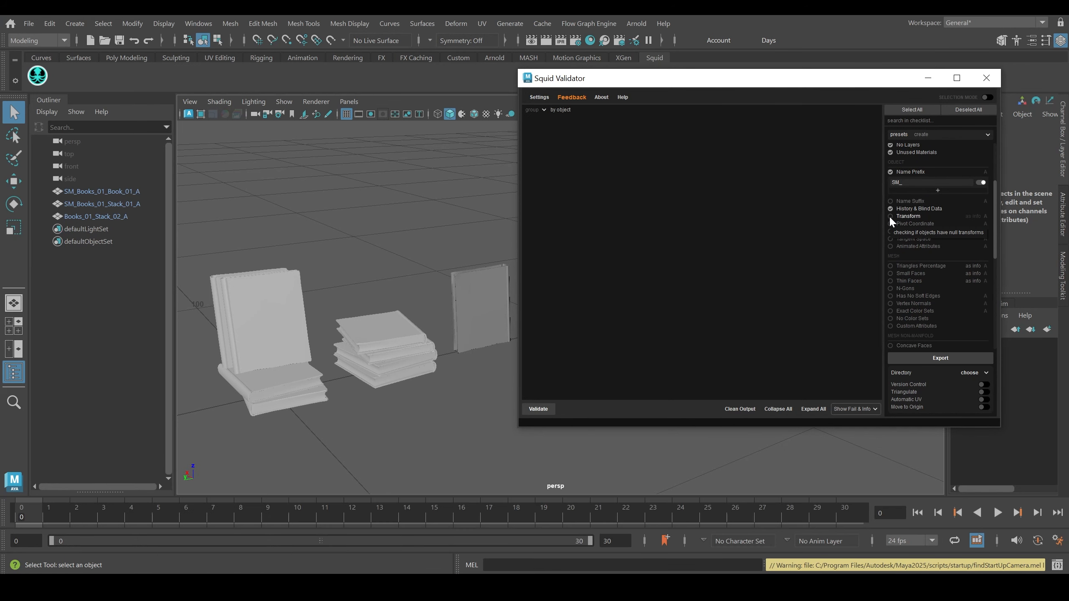
click(890, 224)
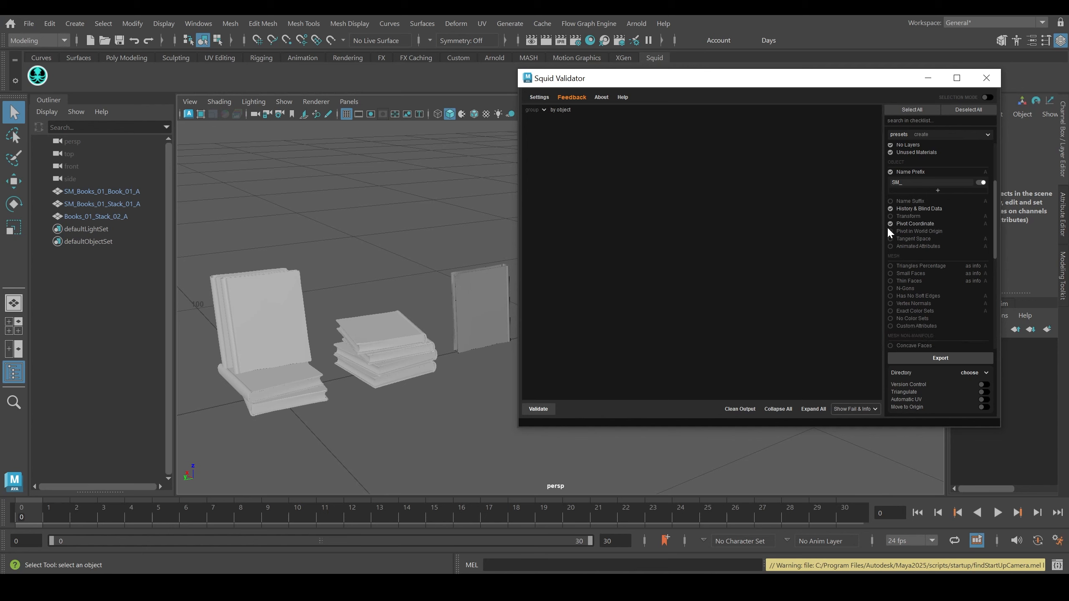
scroll(994, 224, down, 2)
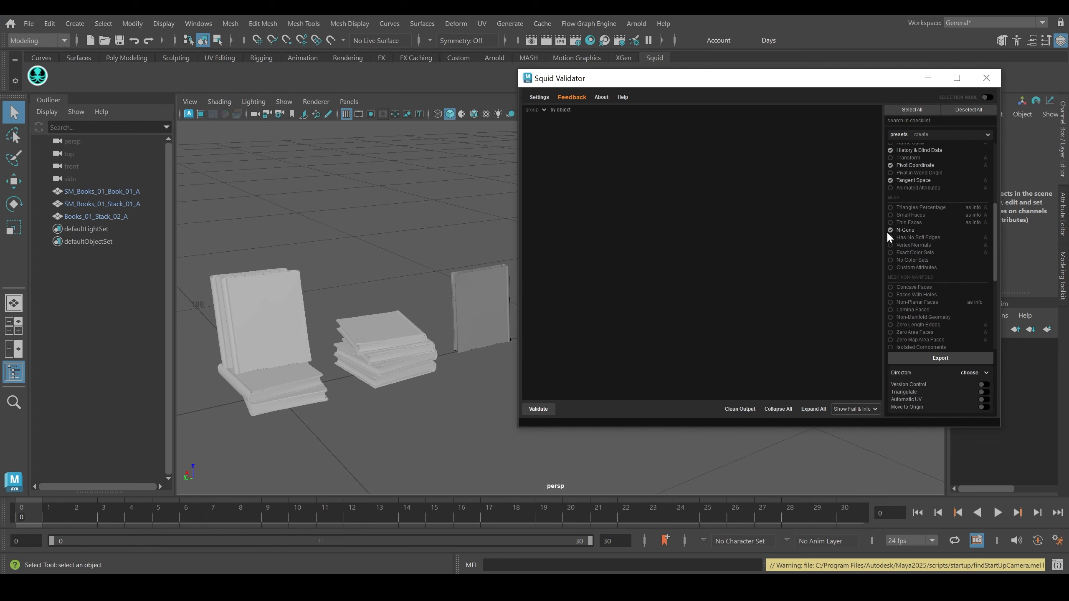
Enable the N-Gons, No Color Sets, Custom Attributes, Concave Faces, Lamina Faces and Non-Manifold Geometry checks
click(890, 230)
click(890, 260)
click(890, 287)
scroll(992, 286, down, 3)
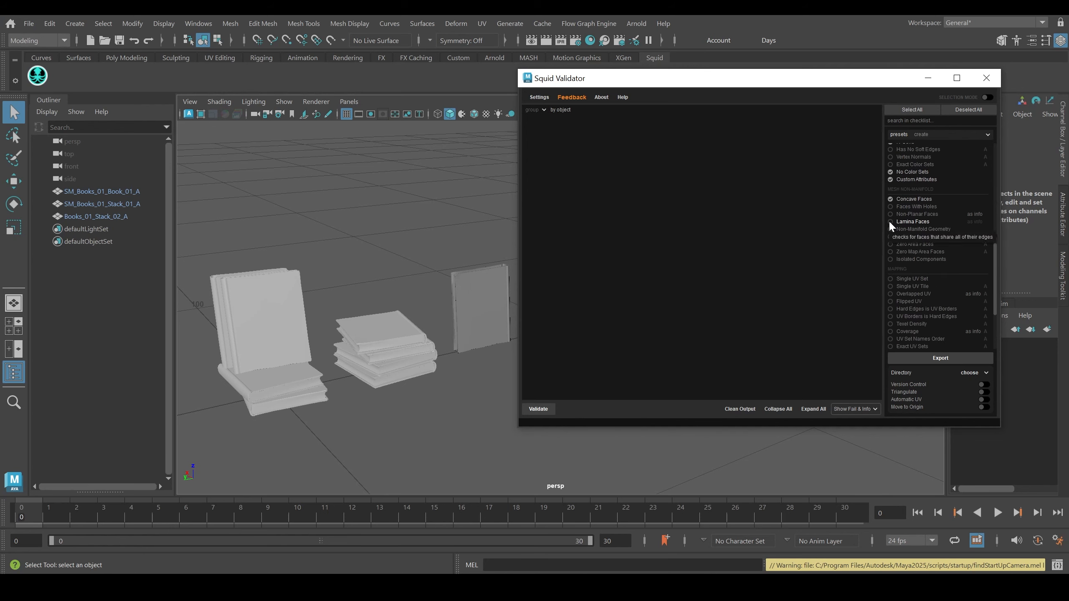
click(891, 222)
click(891, 230)
Enable the Single UV Set, Overlapped UV and Coverage checks, setting Coverage to apply to the UV set map1
click(891, 279)
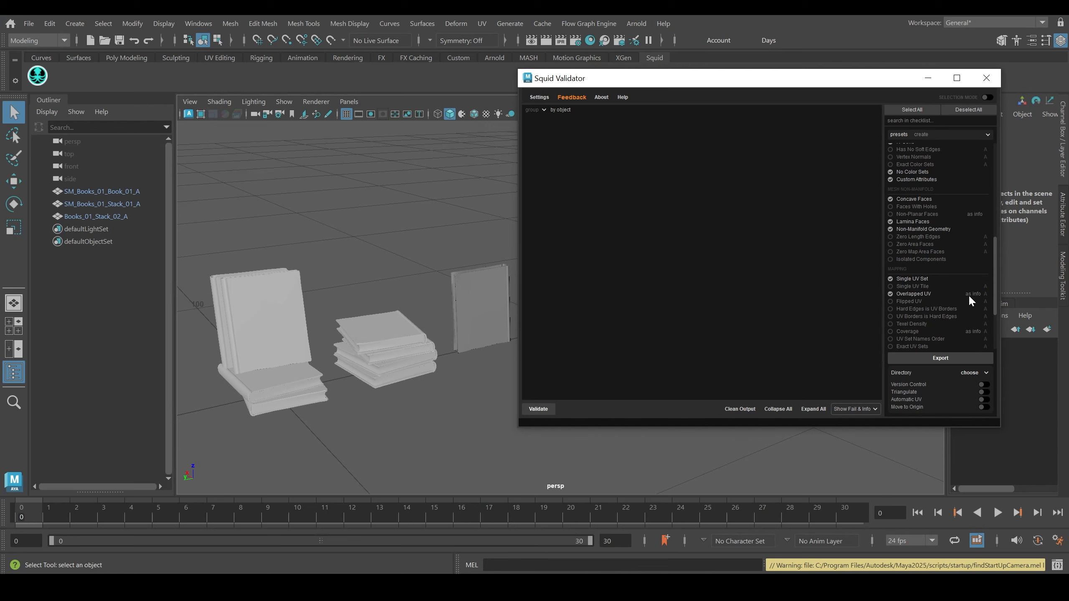
click(890, 332)
scroll(994, 307, down, 2)
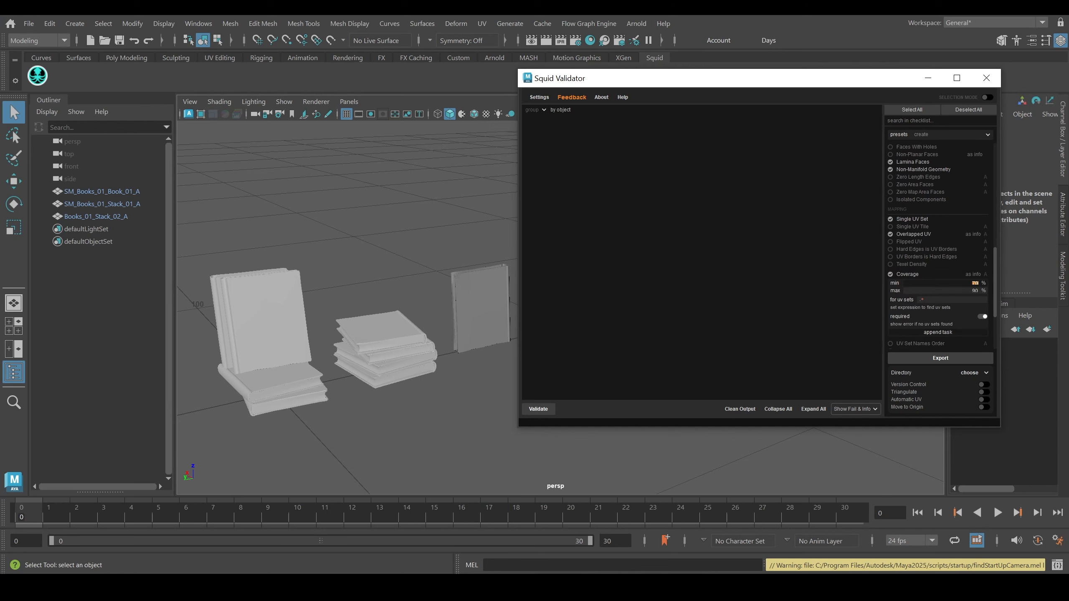
click(921, 299)
scroll(994, 295, down, 3)
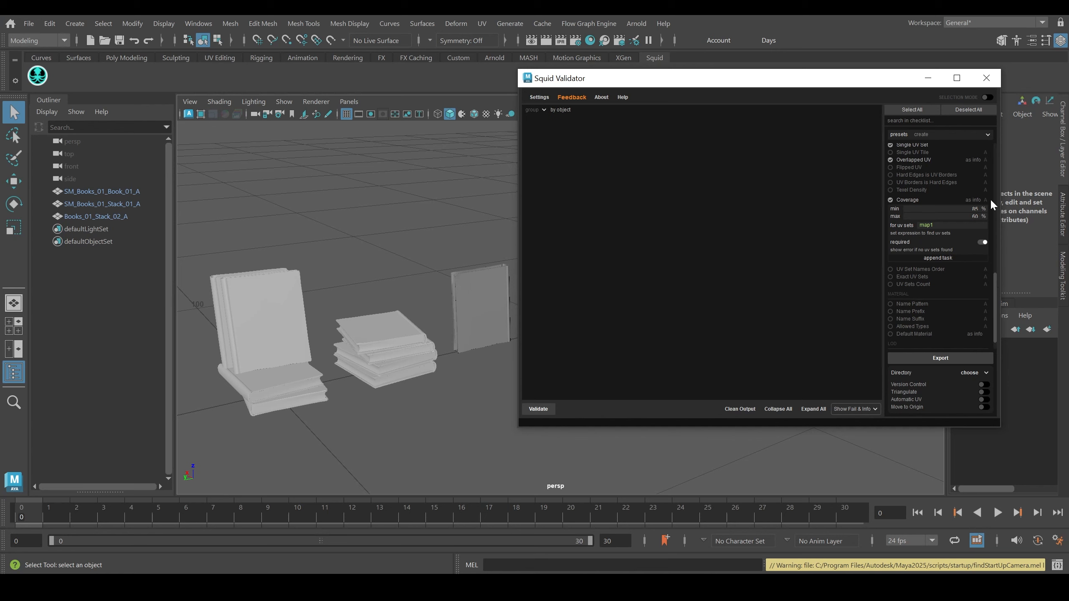
Create a preset named "simple preset" from the selected checks
scroll(990, 199, up, 8)
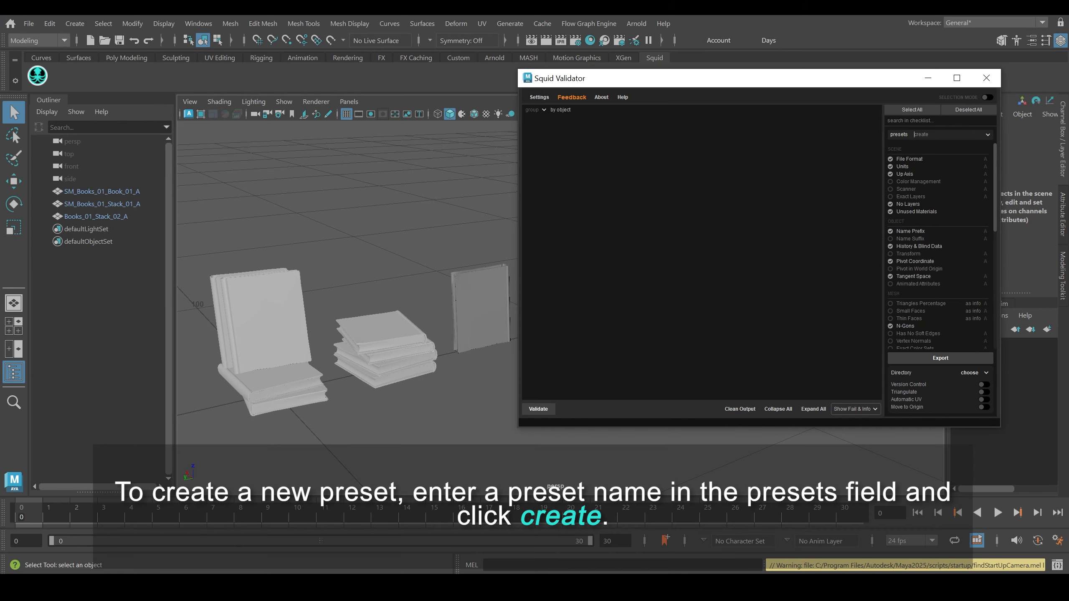
text(simple preset)
click(973, 134)
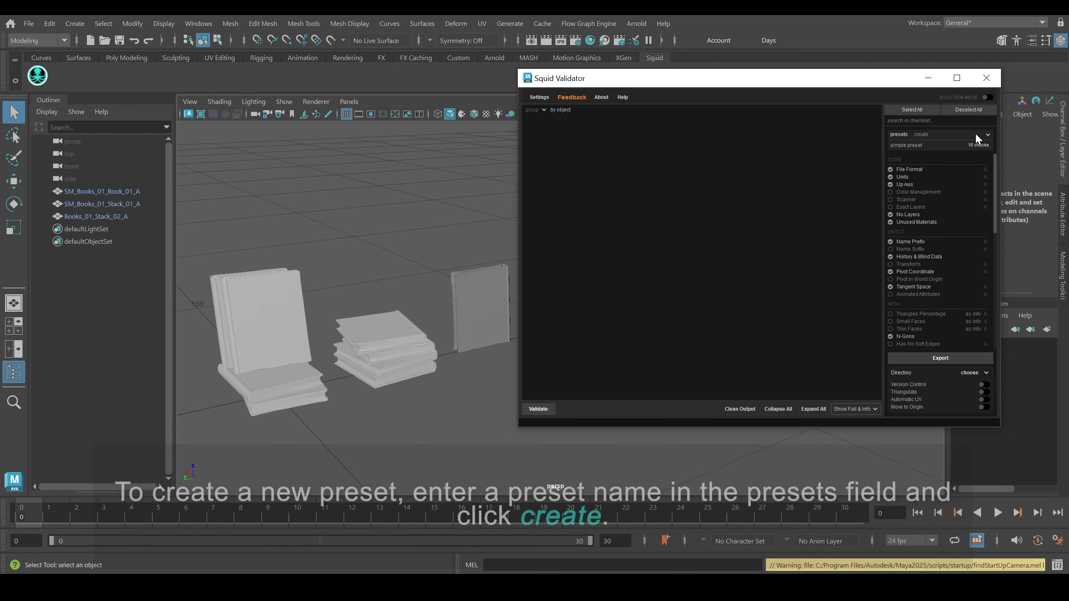
Enable the Hard Edges is UV Borders check and save the change to the simple preset
scroll(1001, 232, down, 5)
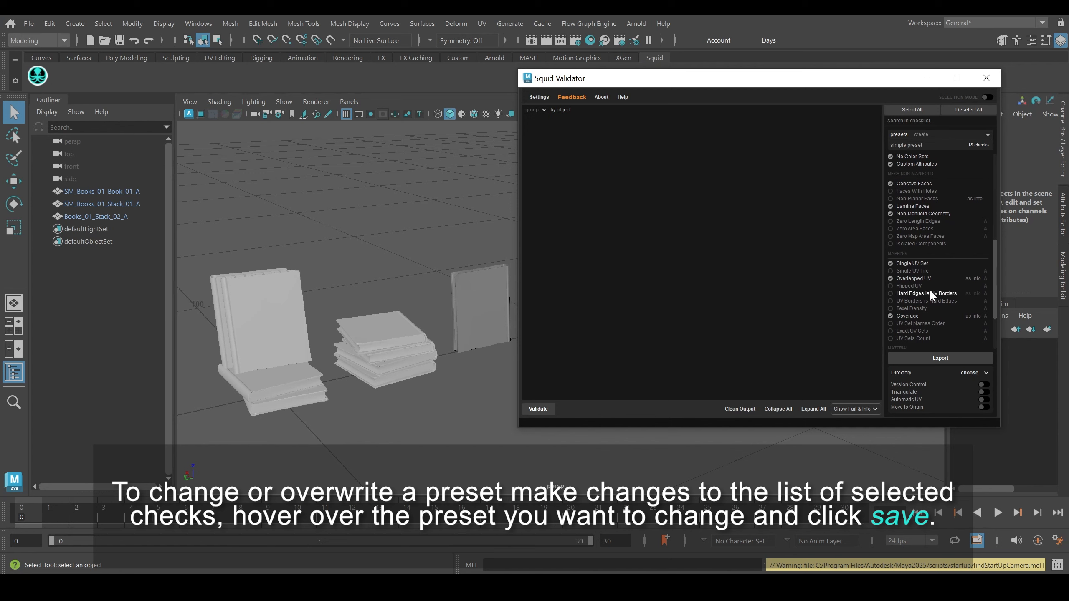
click(890, 293)
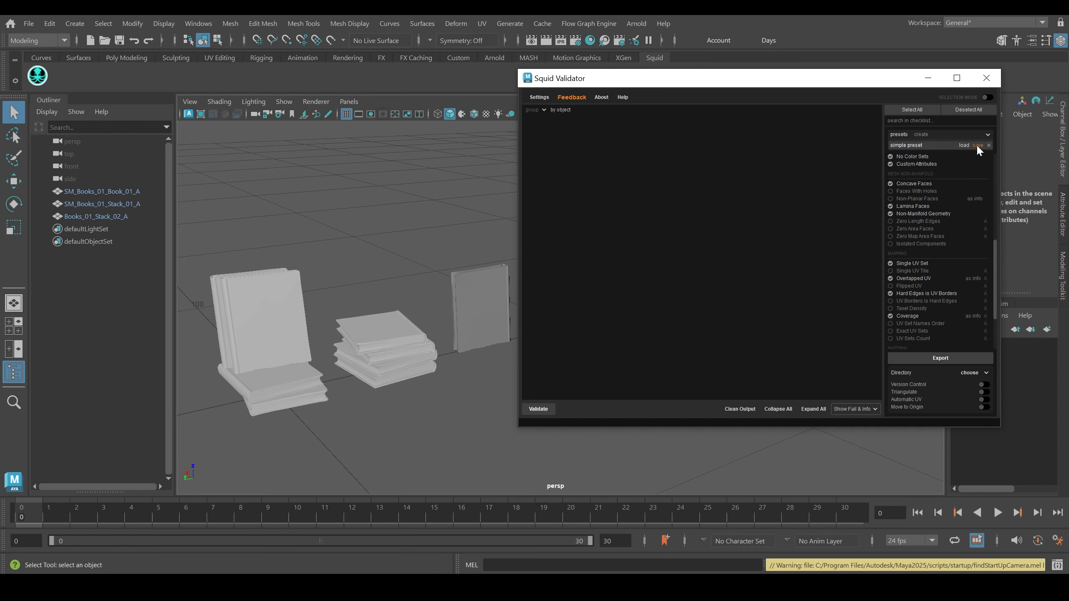
click(978, 145)
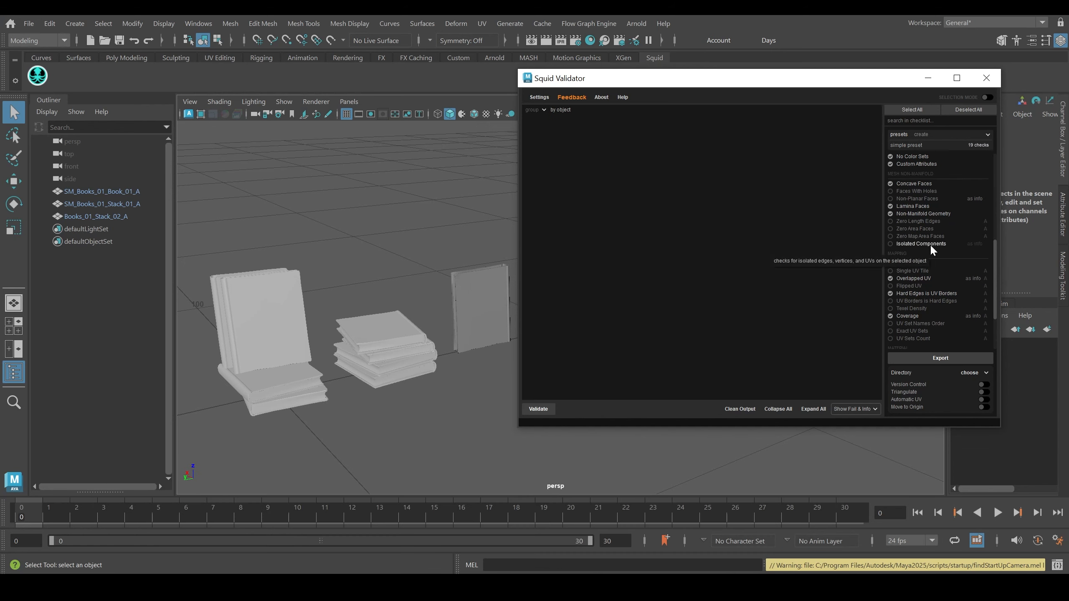
Deselect the active mesh checks from Non-Manifold Geometry up to No Color Sets and reload the simple preset
click(891, 214)
click(890, 206)
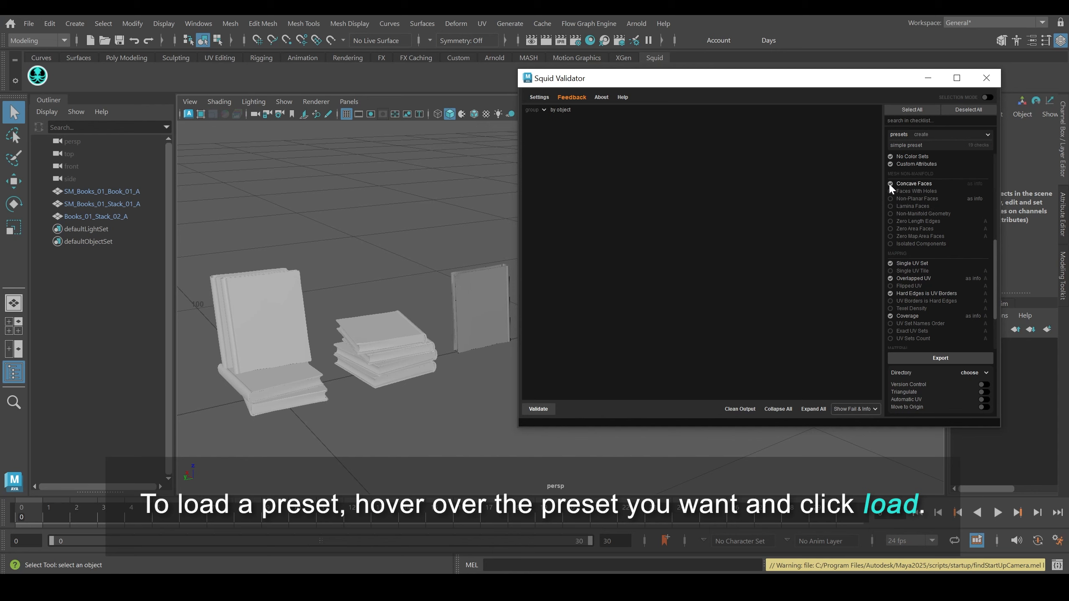
click(890, 183)
click(890, 156)
mouse_move(926, 145)
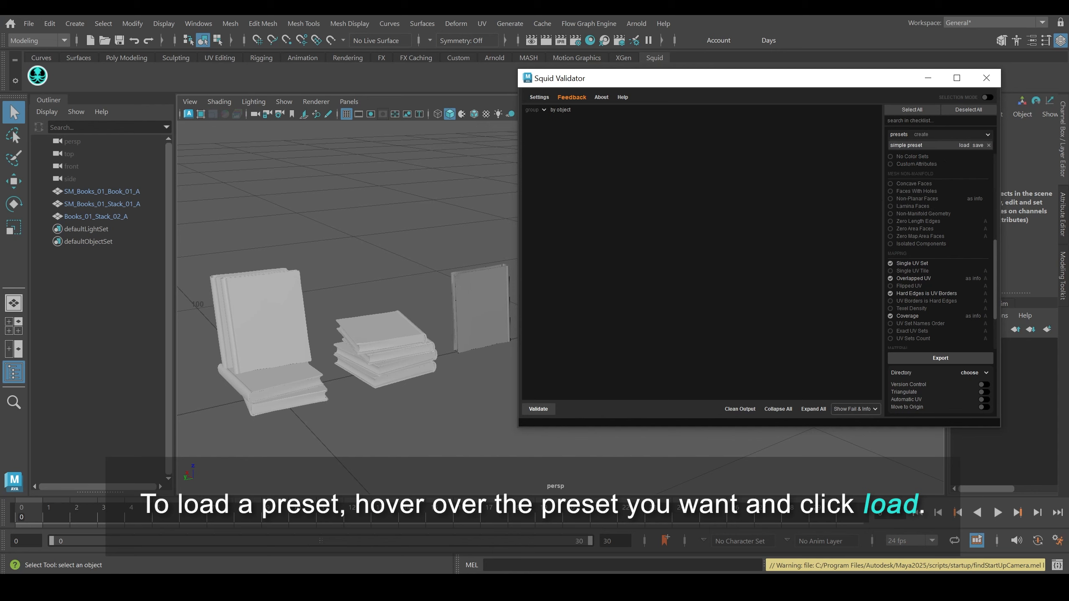
click(963, 145)
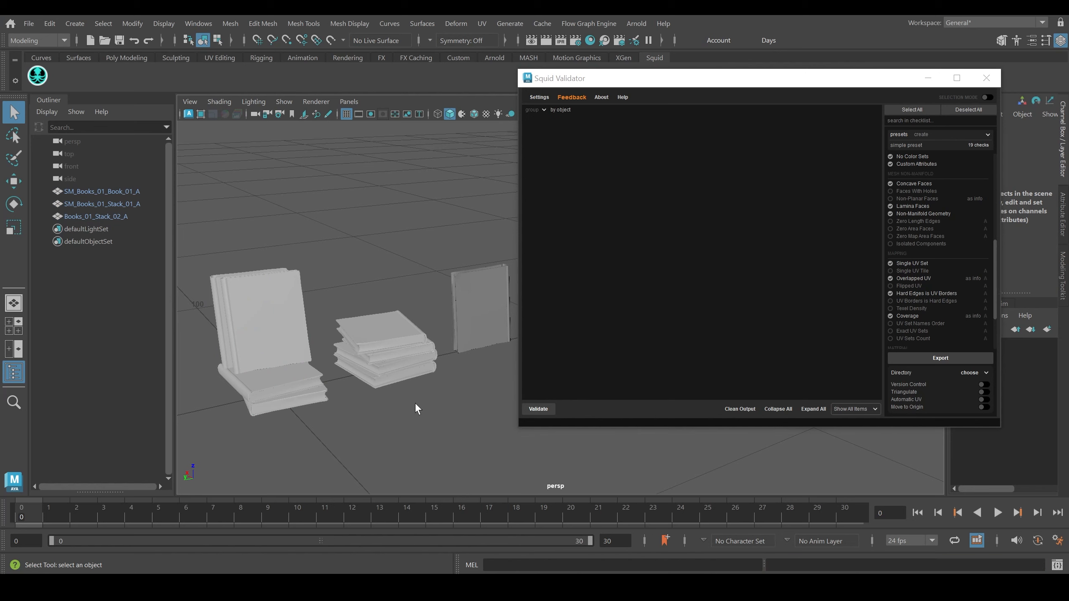
Validate the three book meshes with the loaded checks and filter the results to Show Fail & Info
click(127, 192)
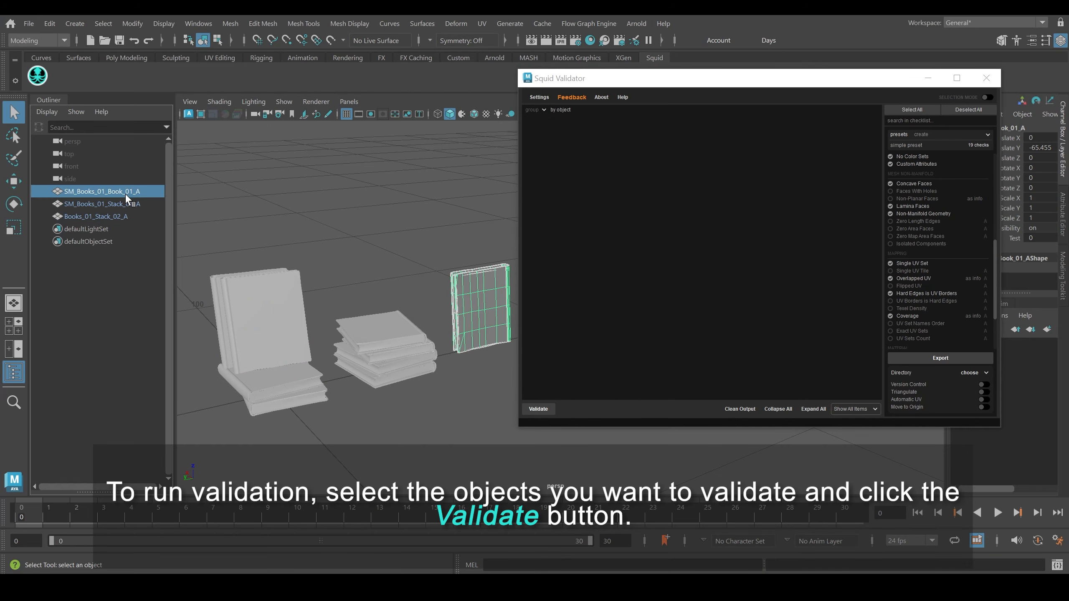
shift+click(127, 204)
shift+click(126, 216)
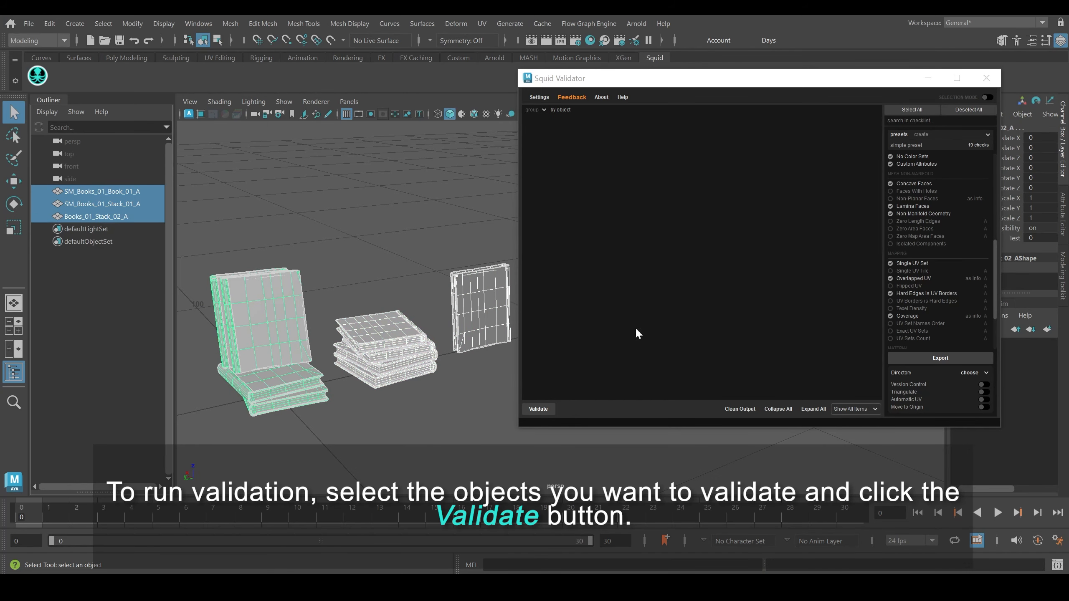
click(540, 409)
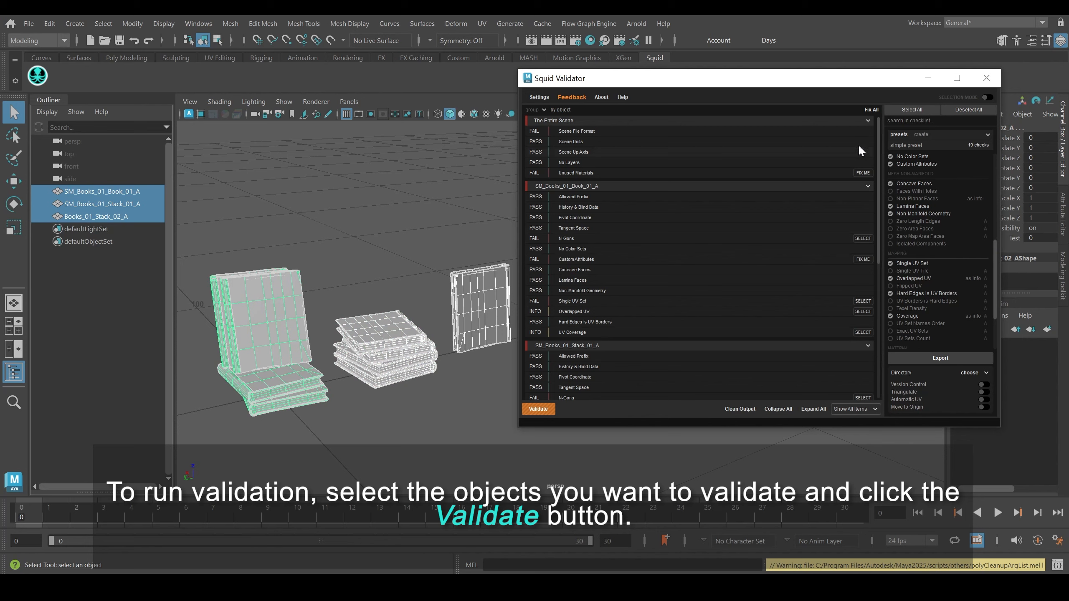
mouse_move(877, 123)
mouse_down()
mouse_move(877, 264)
mouse_move(883, 114)
mouse_up()
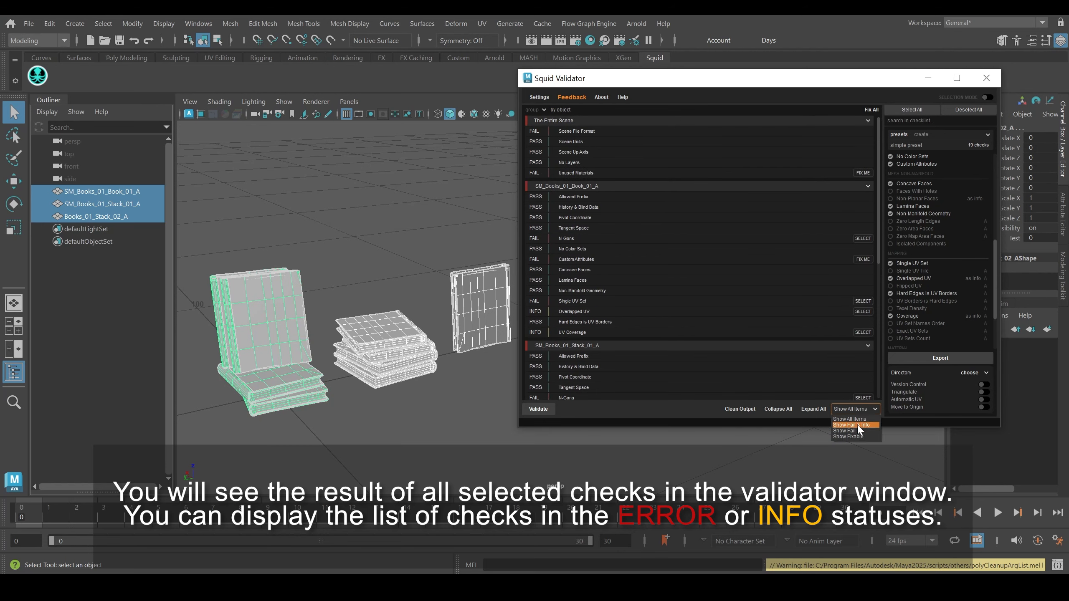
click(854, 424)
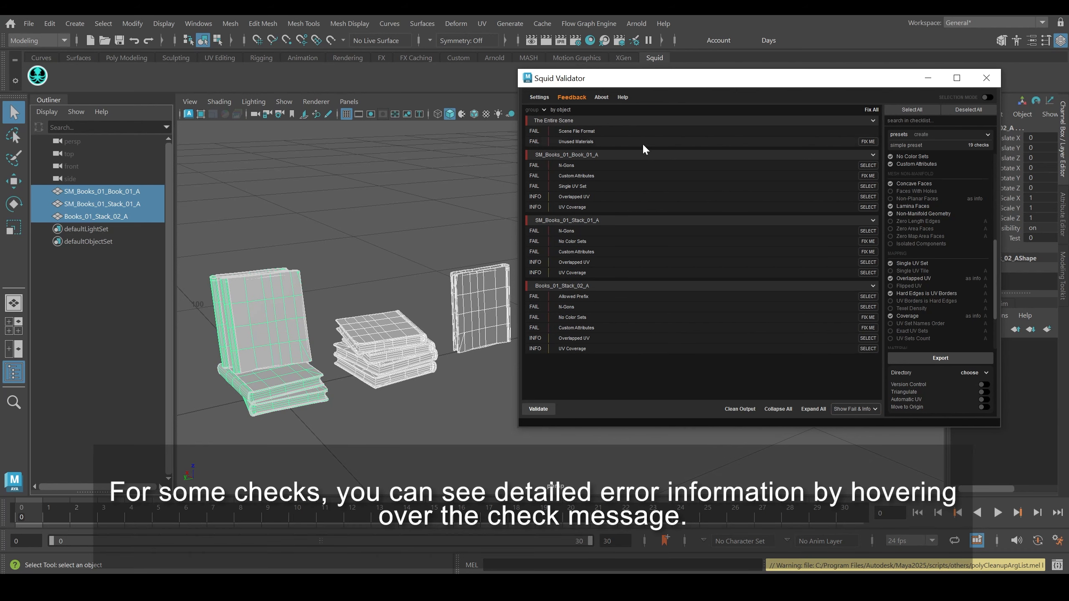
Fix the scene's Unused Materials failure and the Custom Attributes failure of SM_Books_01_Book_01_A
mouse_move(538, 140)
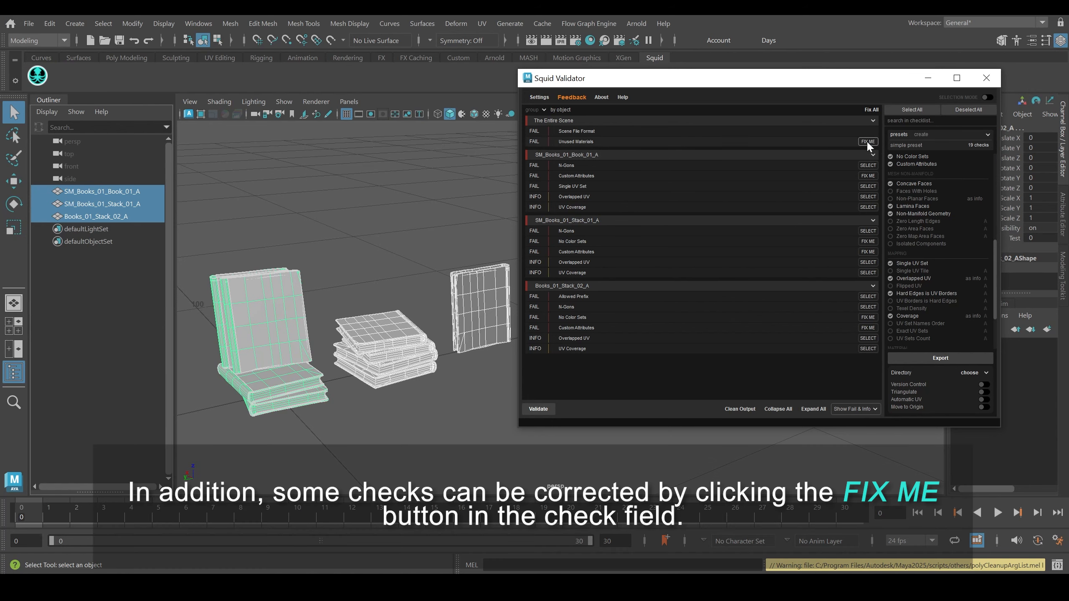
click(866, 142)
mouse_move(529, 177)
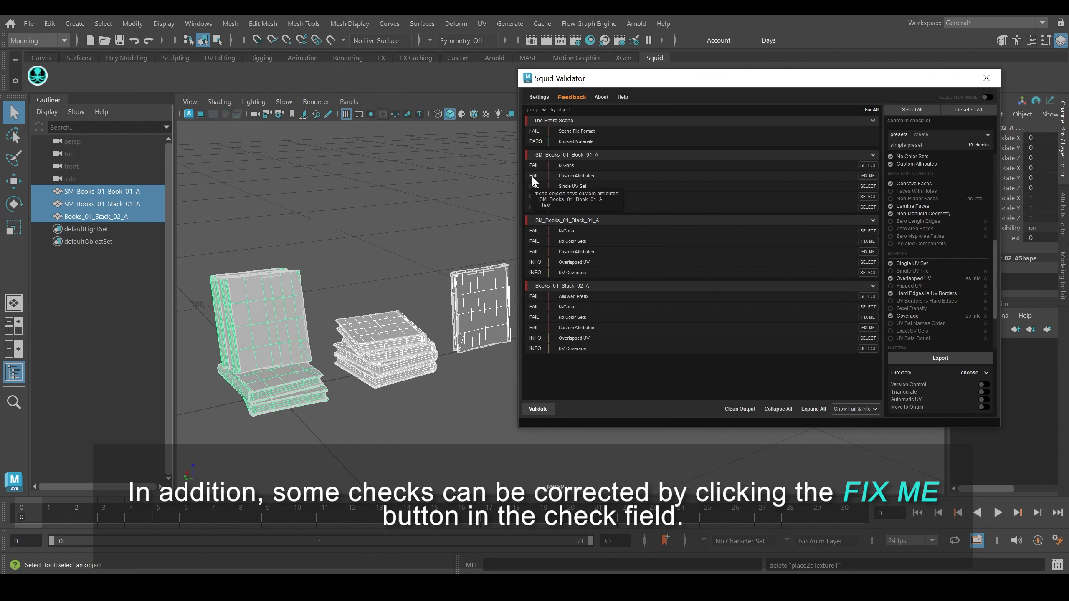
click(867, 175)
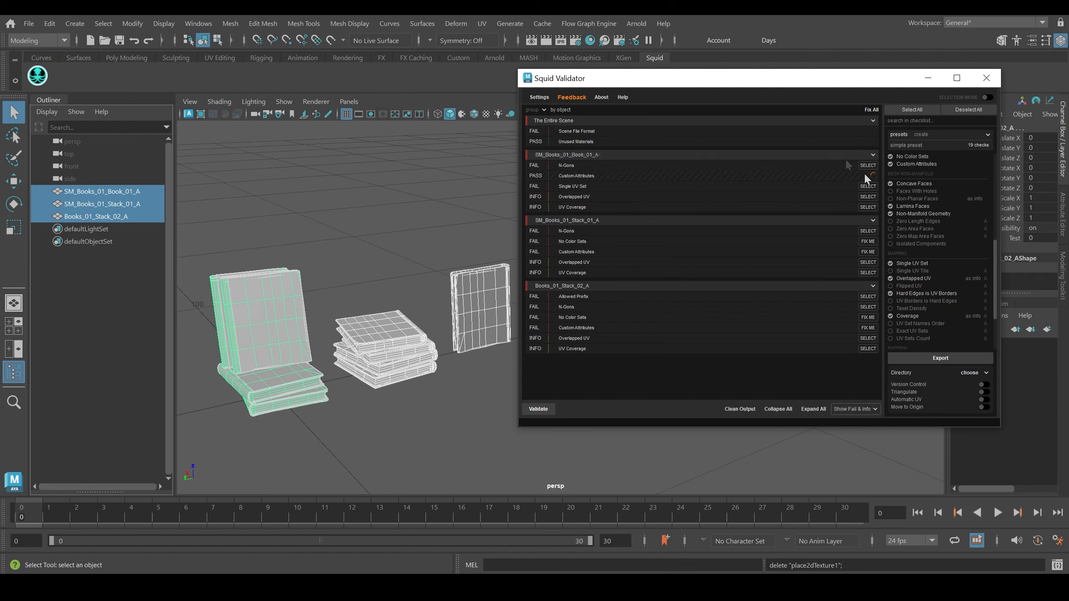
Select the faces reported by the N-Gons check on each of the three book meshes and triangulate them
mouse_move(535, 165)
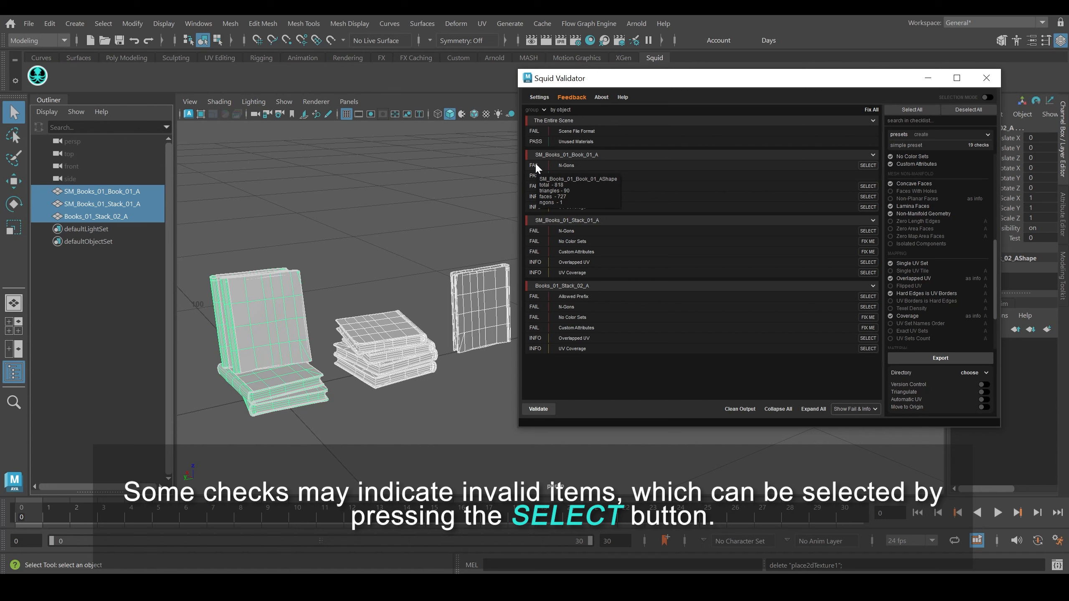
click(867, 165)
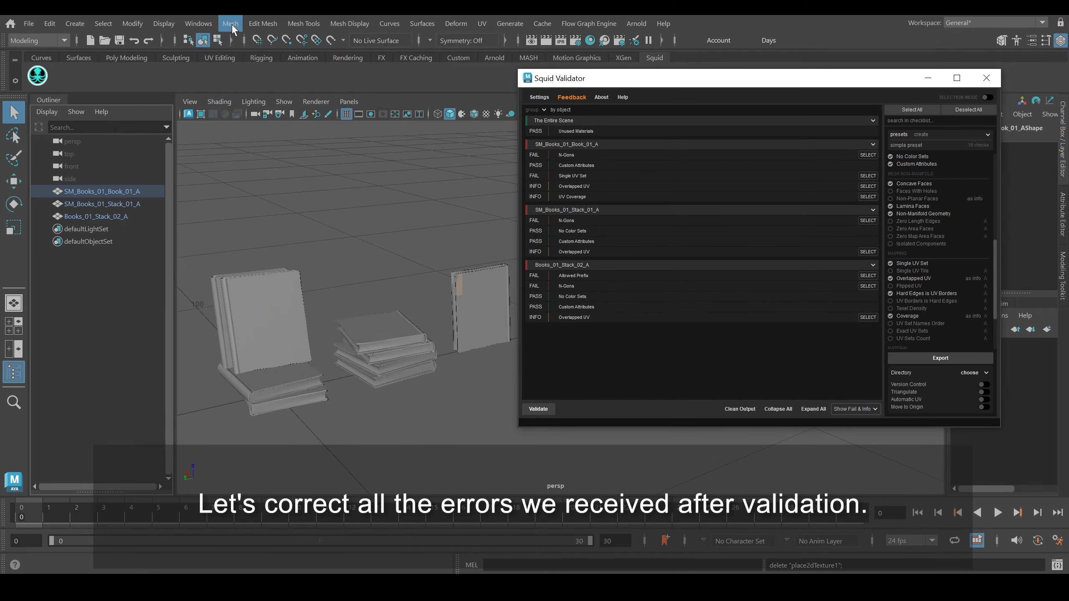
click(233, 25)
click(266, 198)
click(868, 220)
click(868, 276)
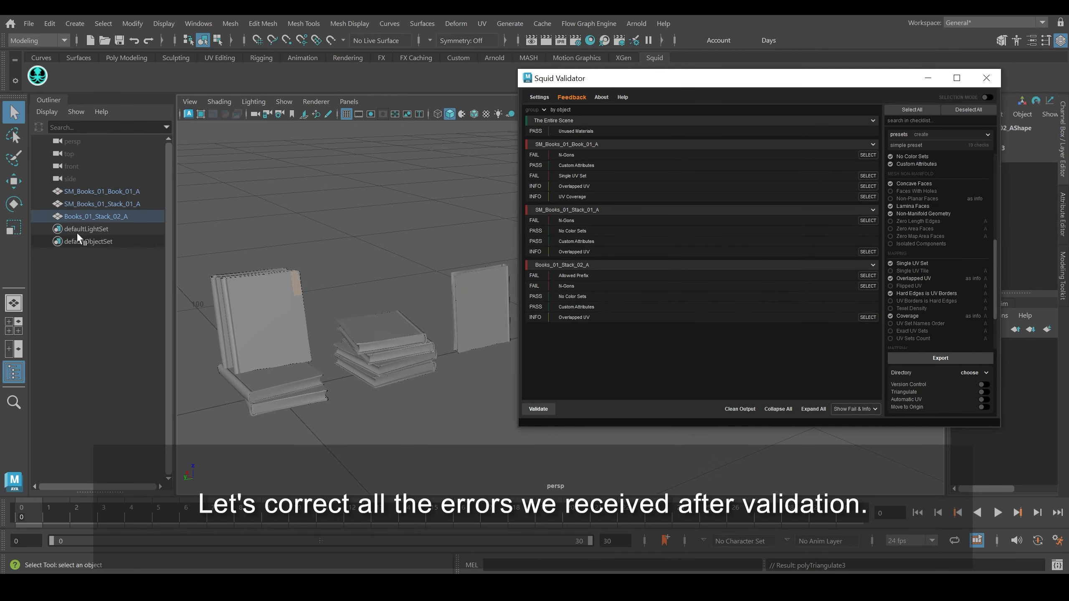
Rename the mesh Books_01_Stack_02_A to SM_Books_01_Stack_02_A
double_click(76, 217)
click(66, 217)
text(SM_)
key(Return)
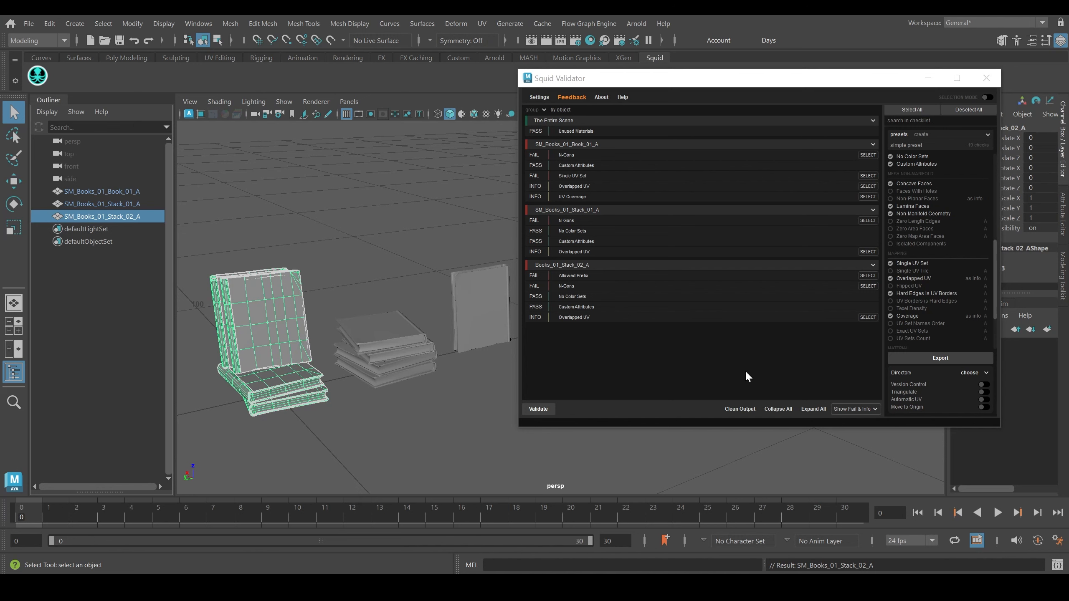
Revalidate SM_Books_01_Stack_02_A, SM_Books_01_Stack_01_A and SM_Books_01_Book_01_A one by one, fixing their History & Blind Data failures
click(549, 409)
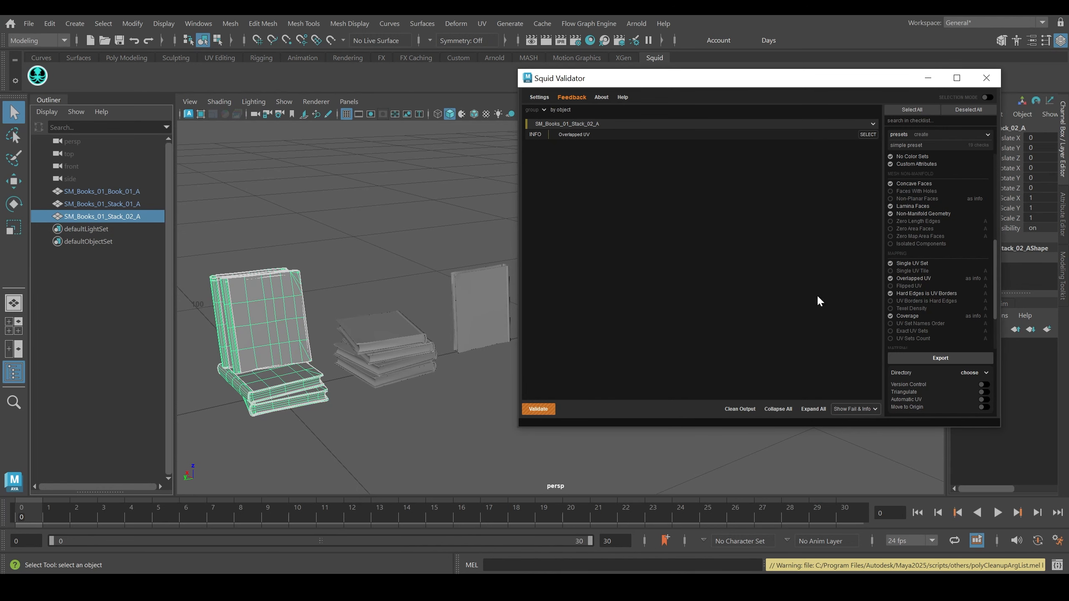
click(118, 205)
click(540, 409)
click(872, 136)
click(110, 192)
click(541, 409)
click(872, 135)
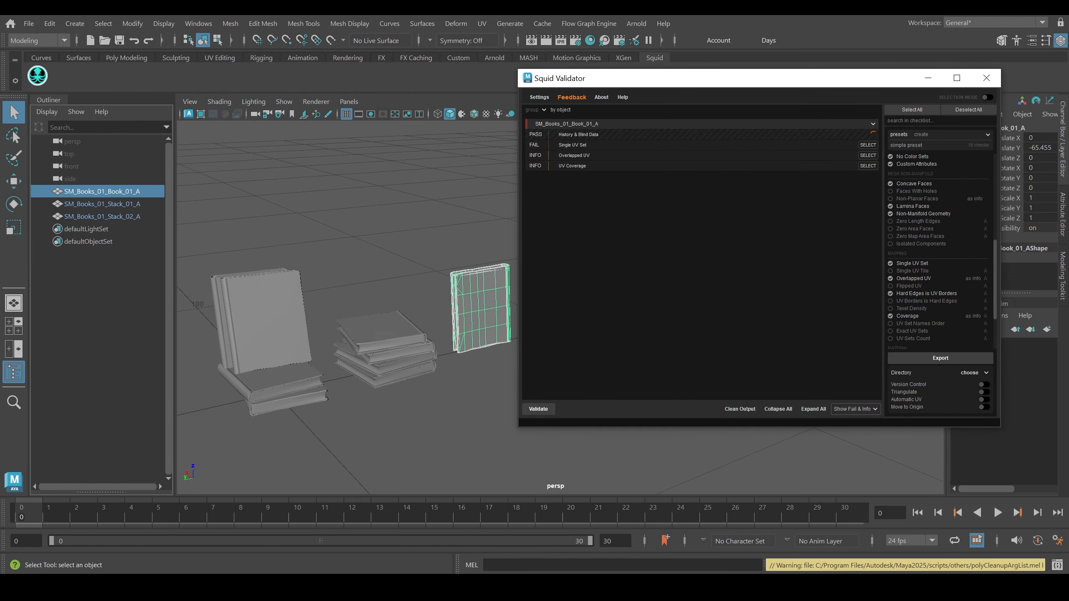
Delete the extra UV set uvSet1 from SM_Books_01_Book_01_A to resolve its Single UV Set failure
click(870, 145)
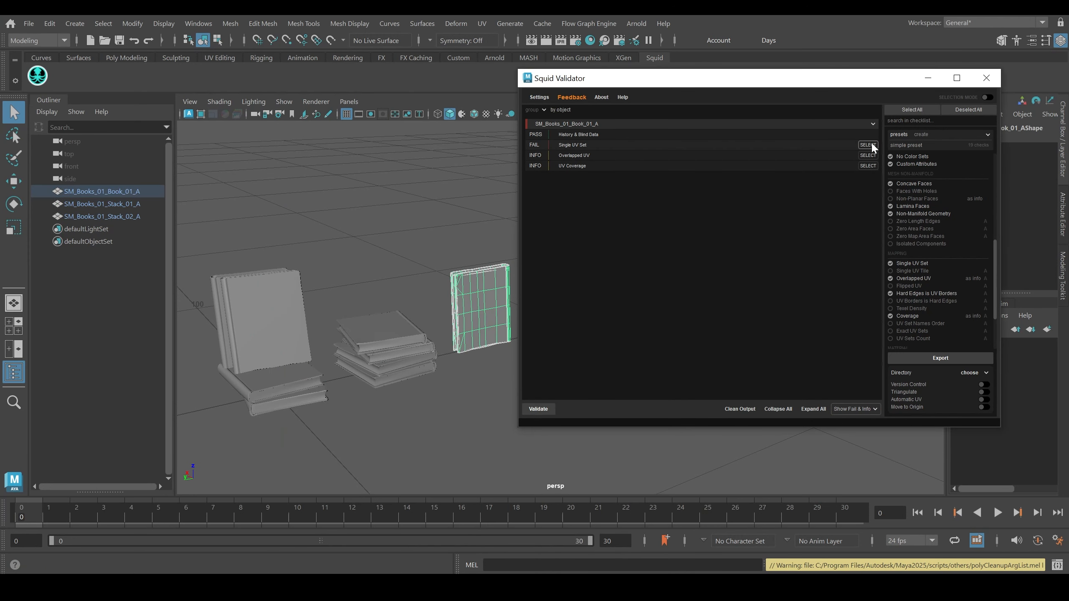
click(1064, 217)
click(1064, 156)
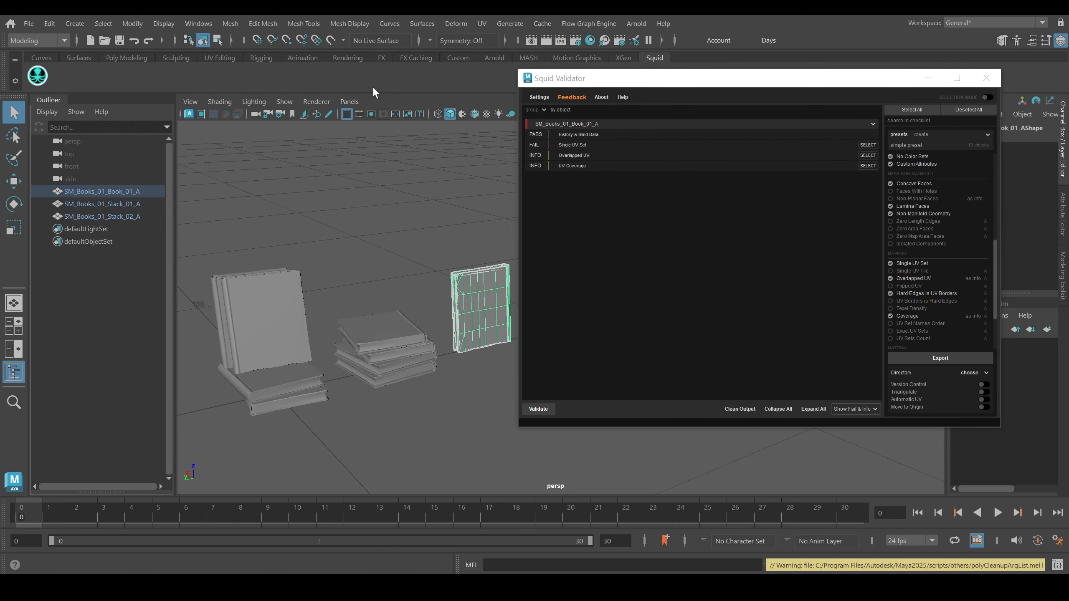
click(482, 23)
click(505, 112)
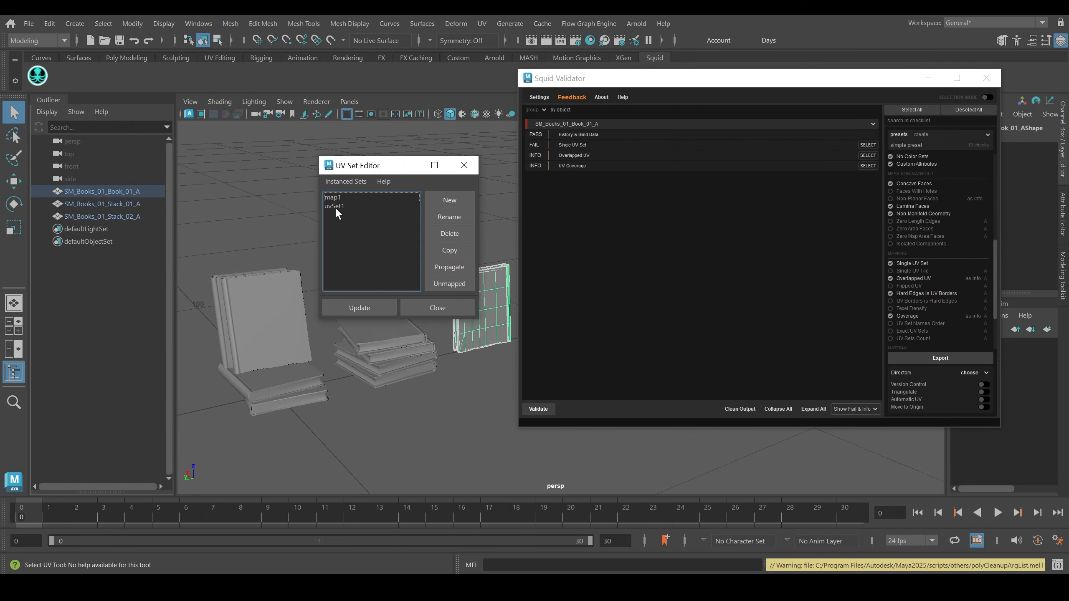
click(334, 206)
click(450, 234)
click(464, 165)
Set the results filter to Show All Items, revalidate all three book meshes together and review the results
click(778, 409)
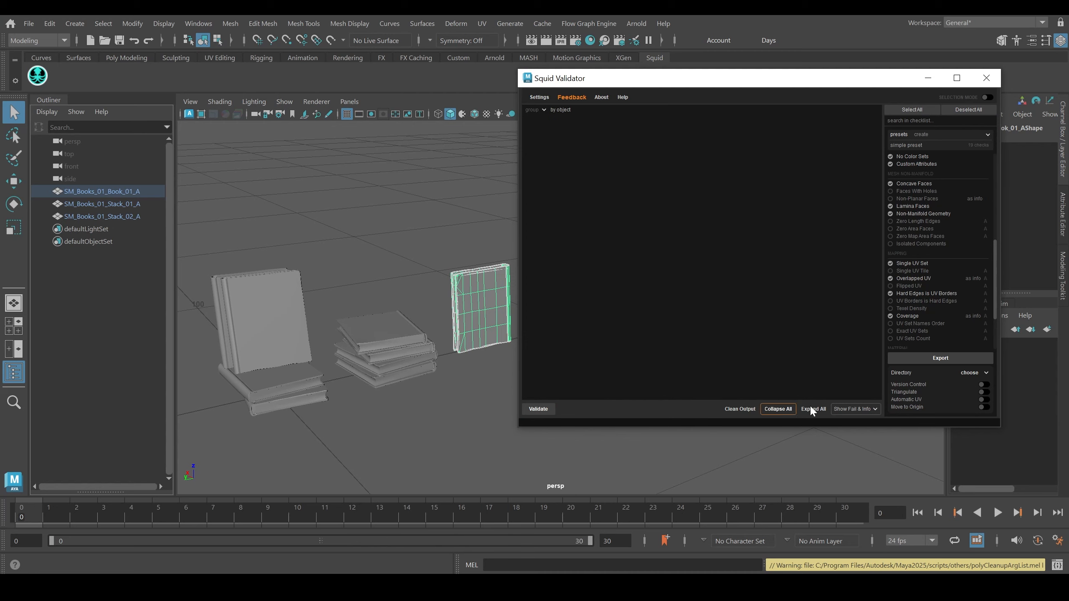
click(873, 410)
click(860, 421)
click(113, 193)
shift+click(117, 216)
click(540, 409)
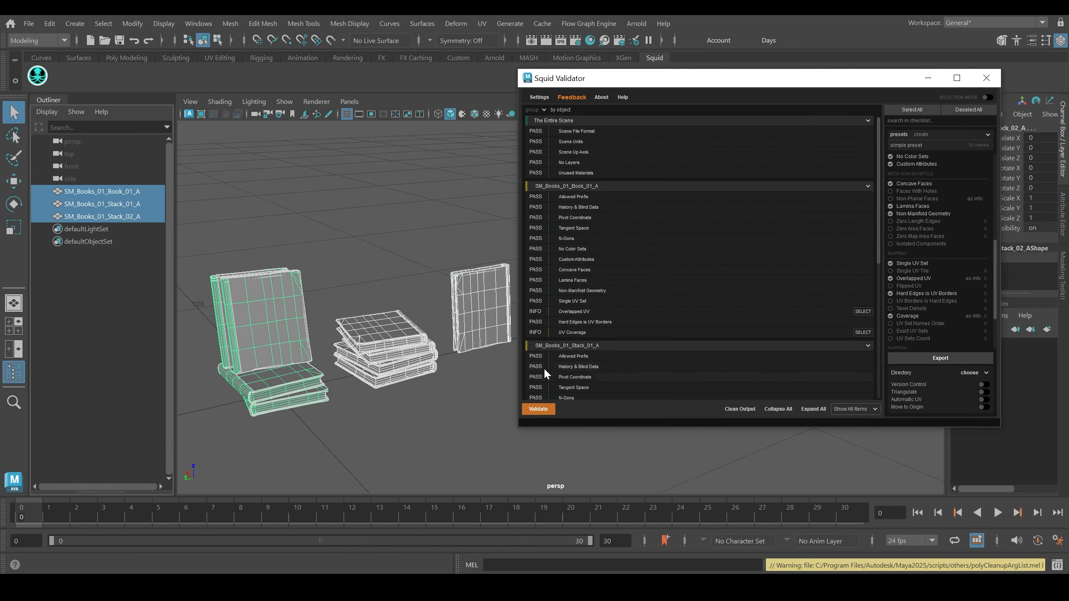
drag(878, 145, 871, 300)
scroll(741, 327, down, 1)
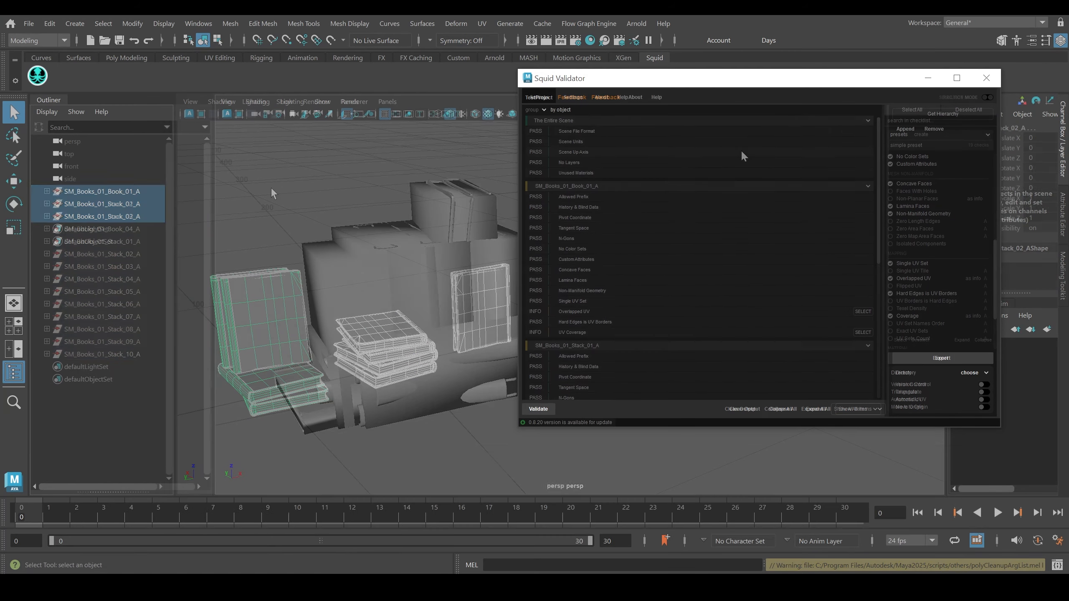
In project mode, append all groups from SM_Books_01_Book_01_A to SM_Books_01_Stack_10_A to the hierarchy, validate them and review the results
click(272, 189)
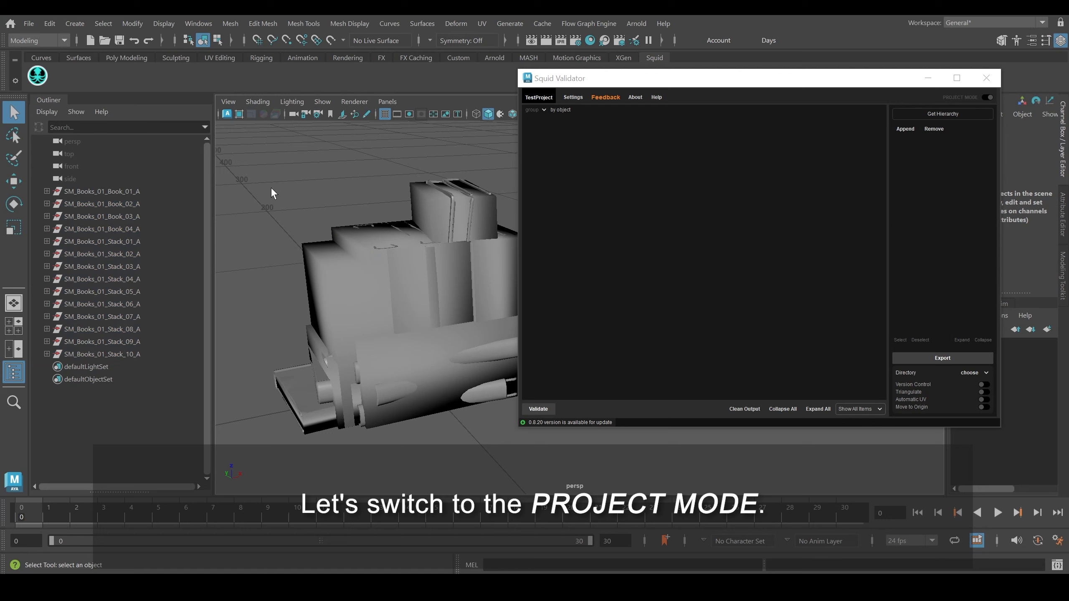
click(127, 191)
shift+click(141, 354)
click(909, 129)
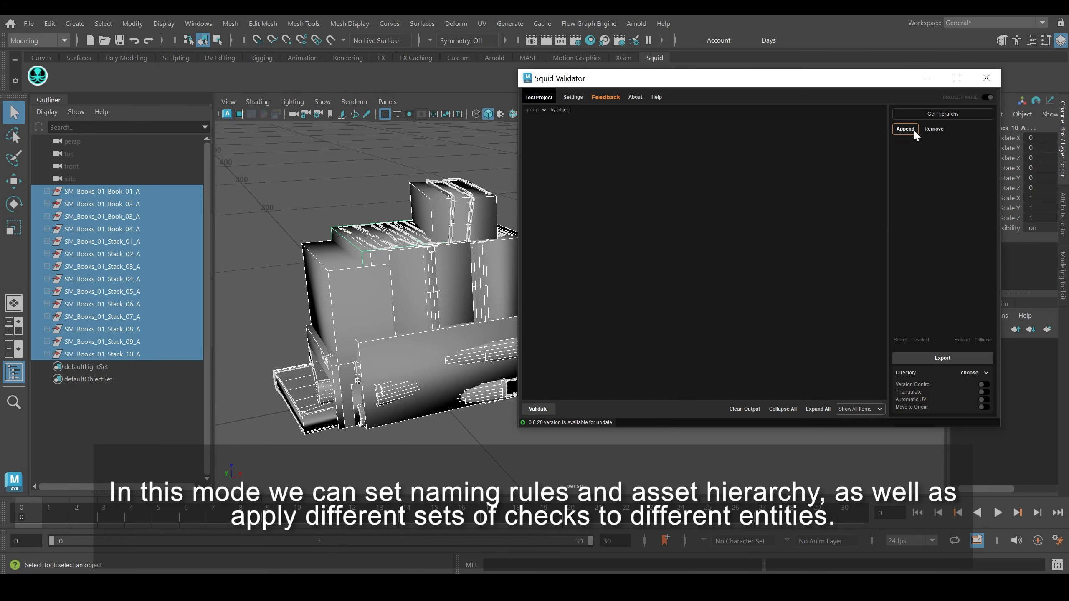
click(538, 409)
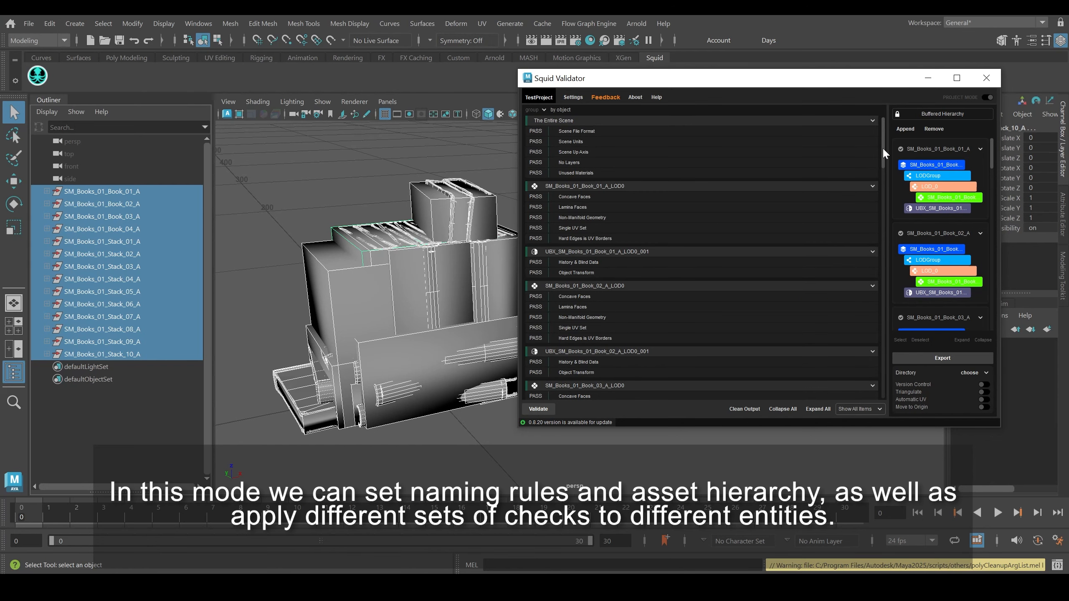
drag(883, 146, 885, 388)
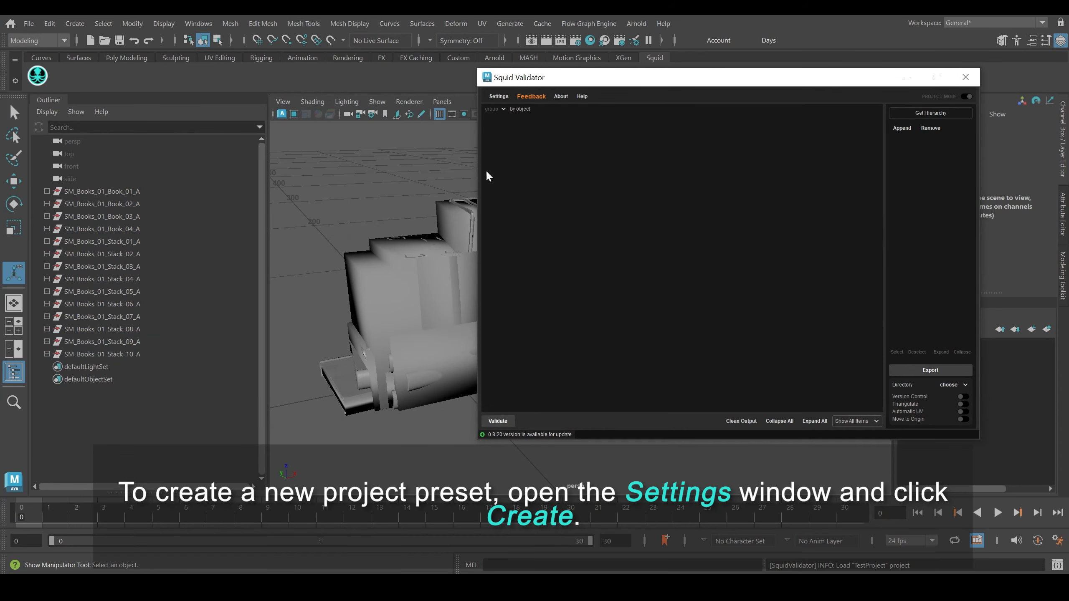
Create a project preset named TestProject and add an empty pattern to it
click(499, 96)
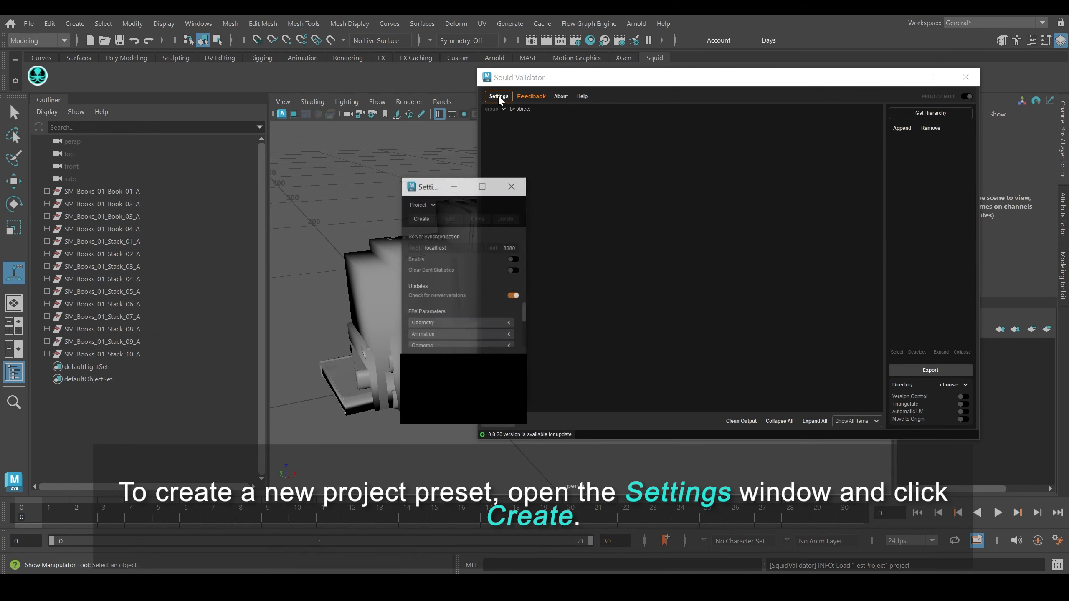
click(418, 217)
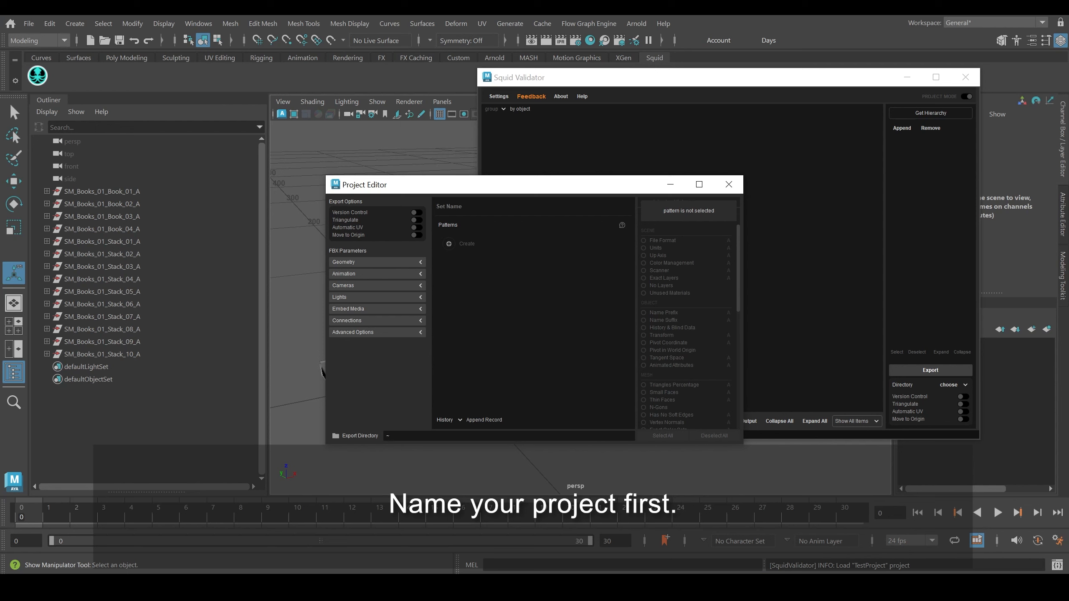
text(TestProject)
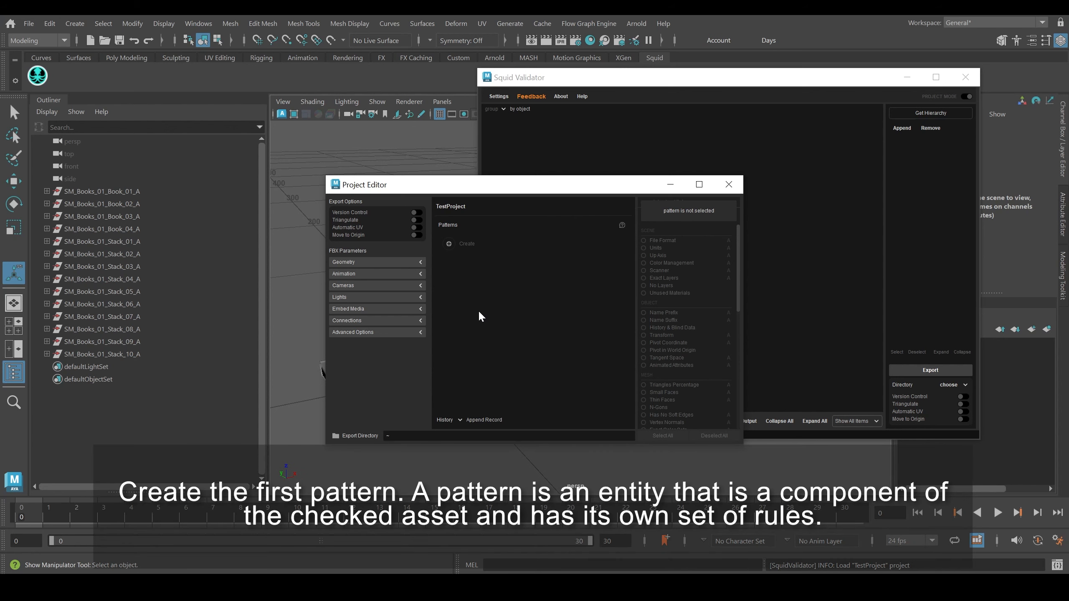
click(449, 243)
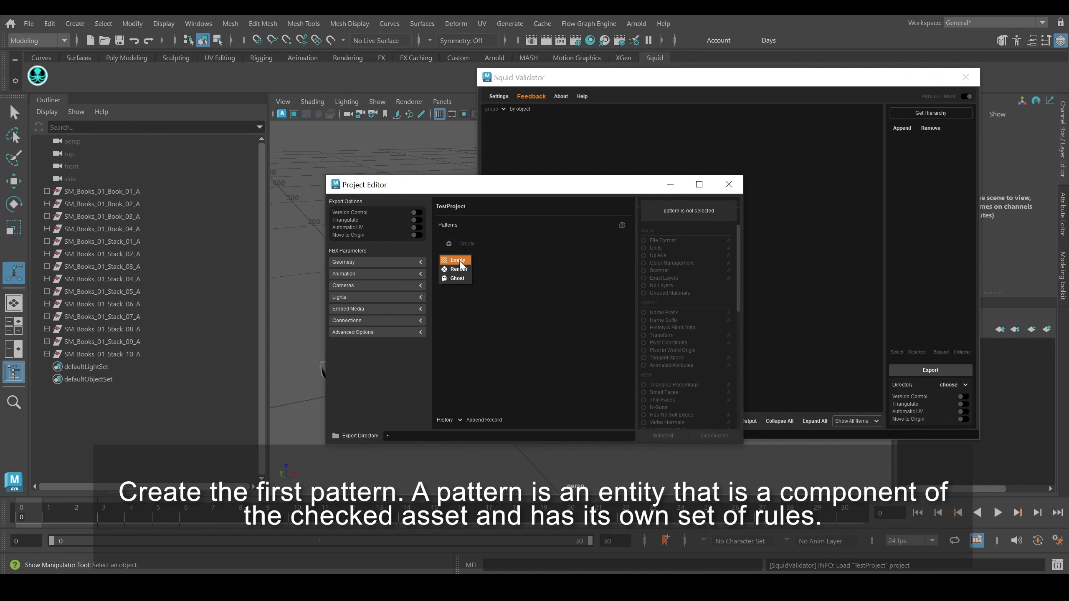
click(458, 260)
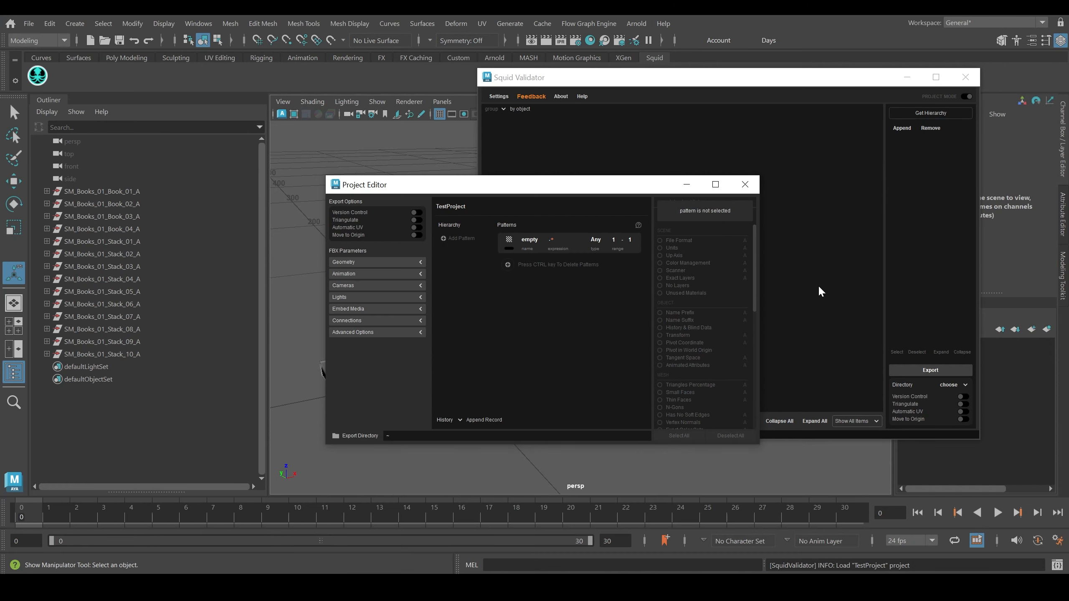
drag(759, 269, 821, 270)
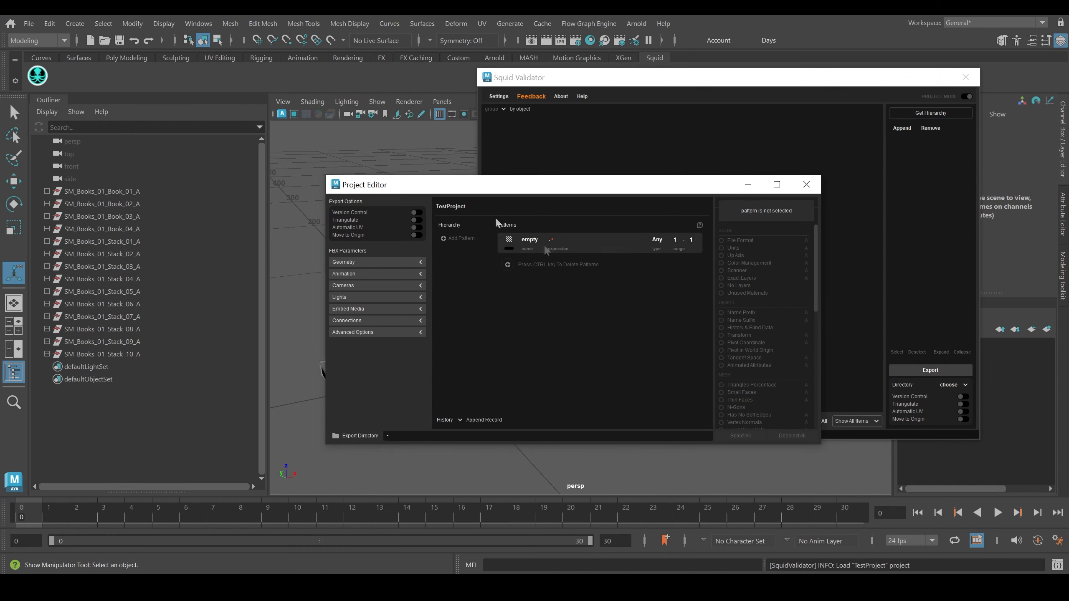
Name the first pattern root, assign it the Root icon and a blue colour, and set its type to Group
double_click(531, 243)
key(BackSpace)
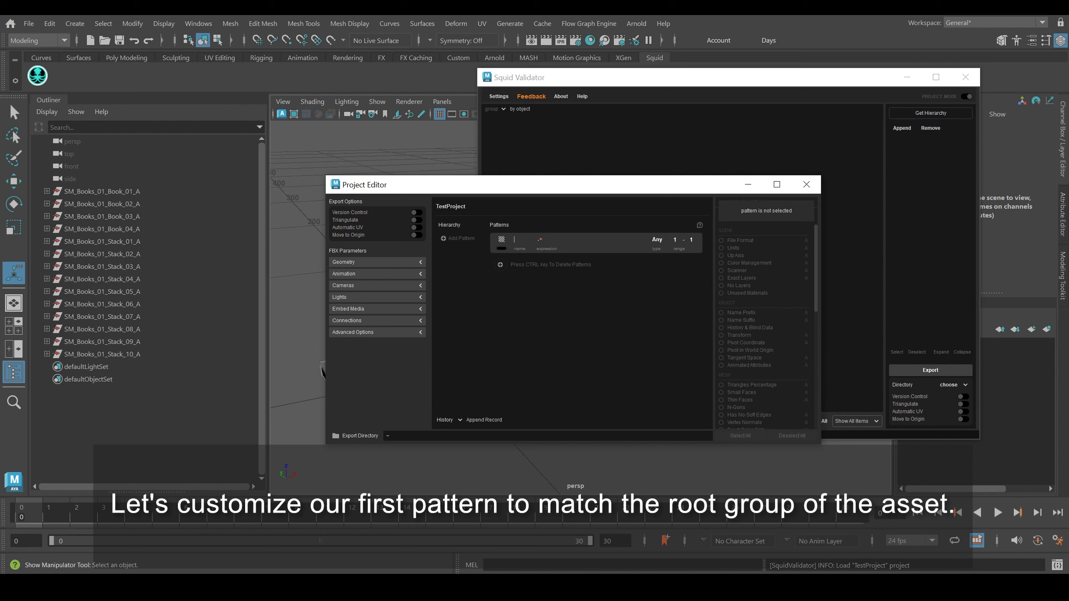
text(root)
click(508, 243)
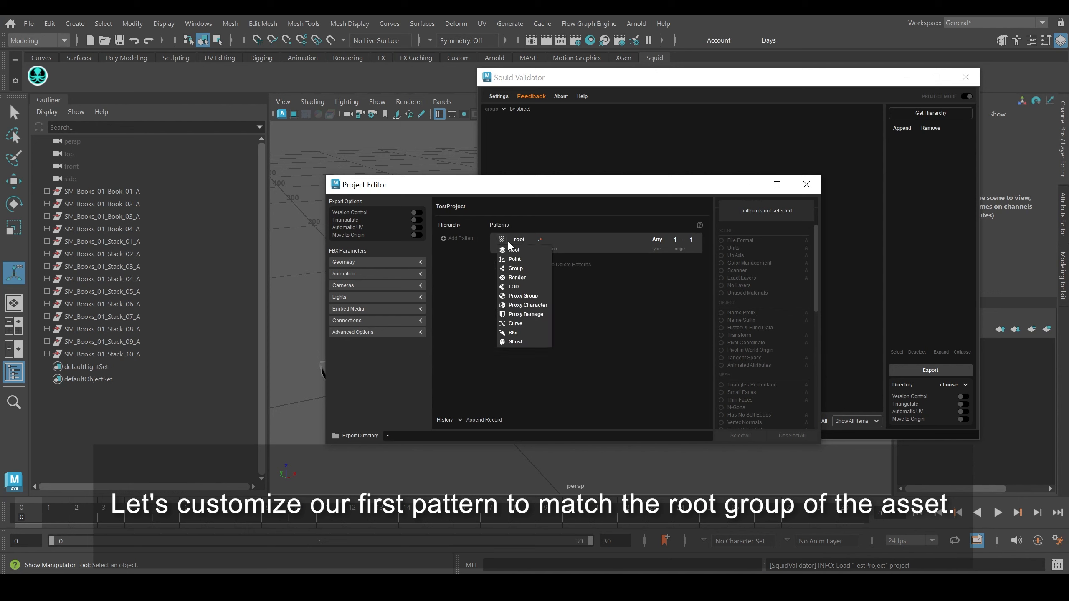
click(511, 250)
click(467, 265)
key(Return)
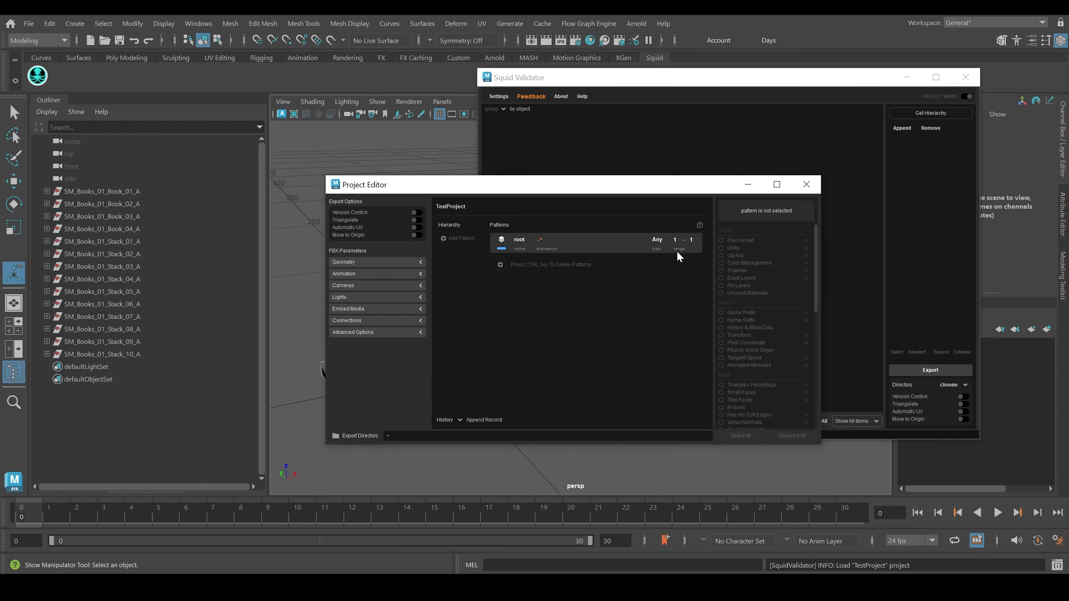
click(658, 240)
click(668, 272)
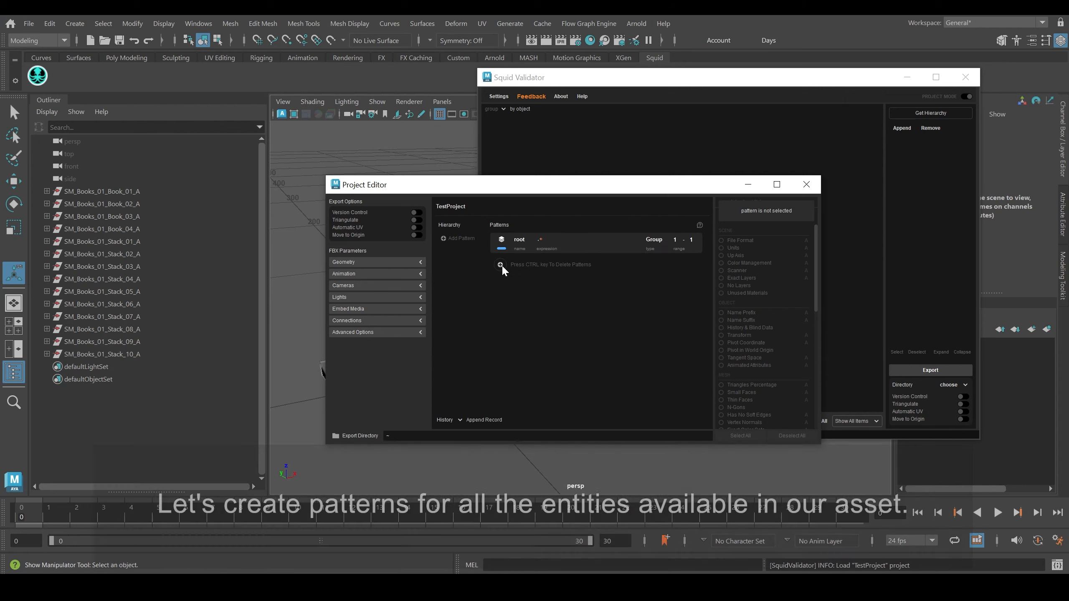
Add a pattern named collision with a green colour, type Mesh and a maximum range of 99
click(501, 265)
text(collision)
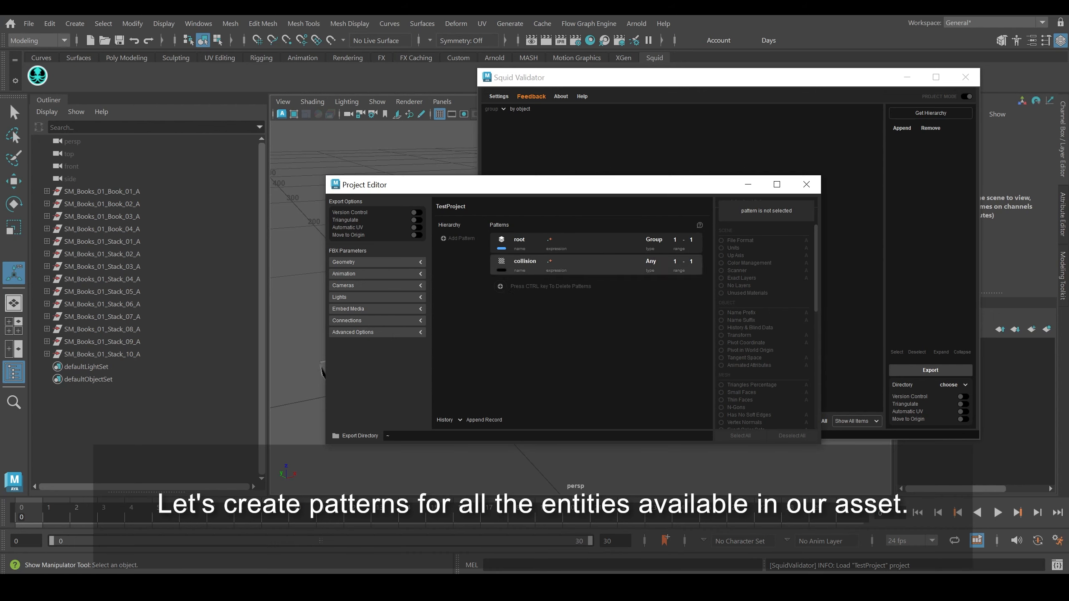
click(501, 261)
click(524, 289)
key(Return)
click(652, 261)
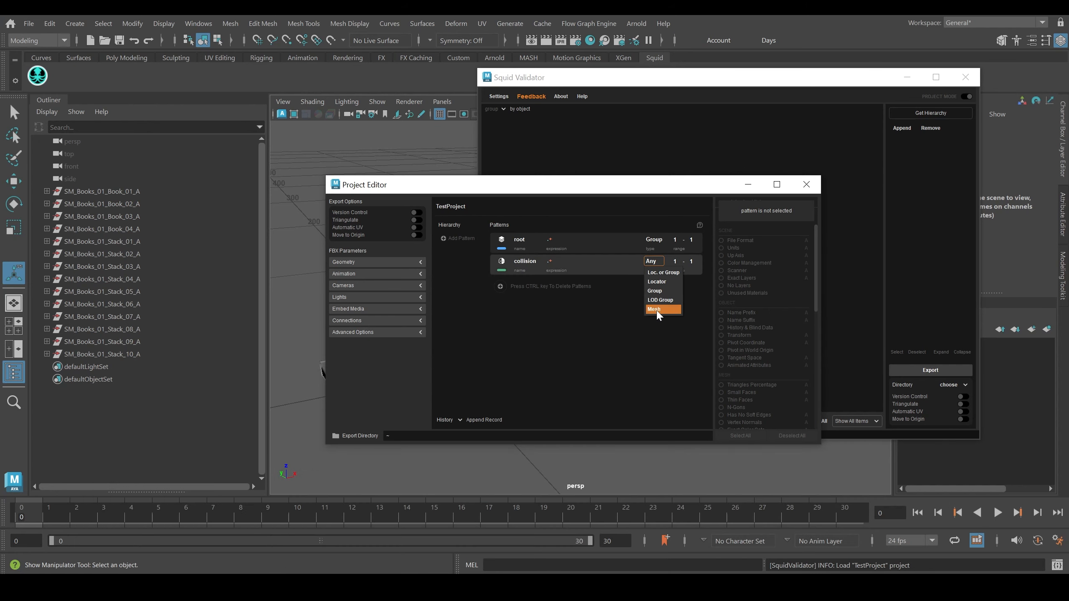
click(658, 309)
double_click(691, 262)
text(99)
key(Return)
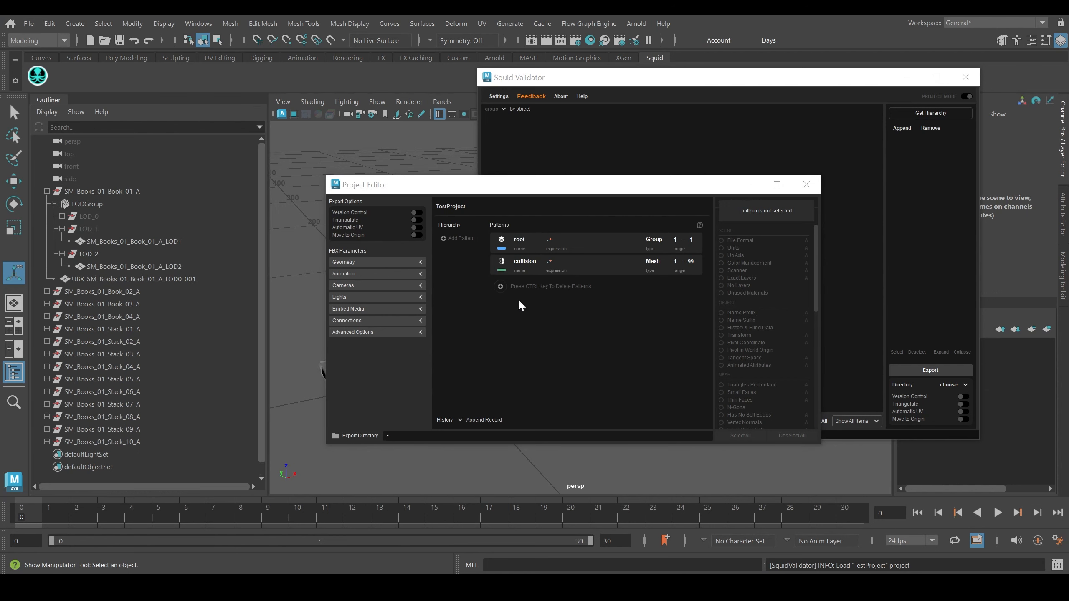
Add a pattern named LodGroup with the Group icon, an olive colour and the LOD Group type
click(500, 286)
text(LodGroup)
click(501, 283)
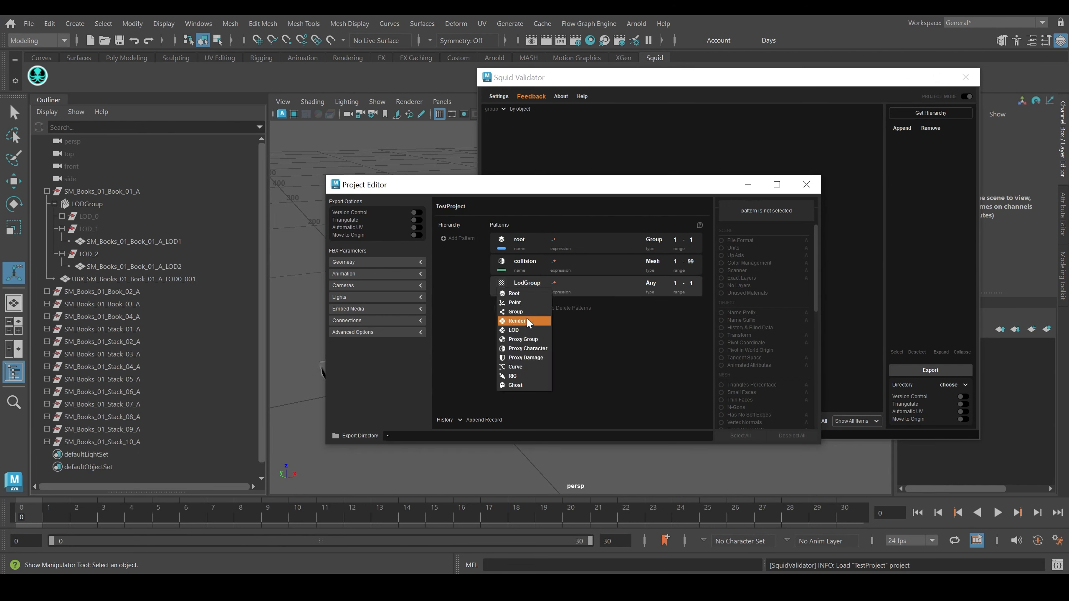
click(515, 312)
click(501, 292)
click(522, 330)
click(650, 283)
click(678, 294)
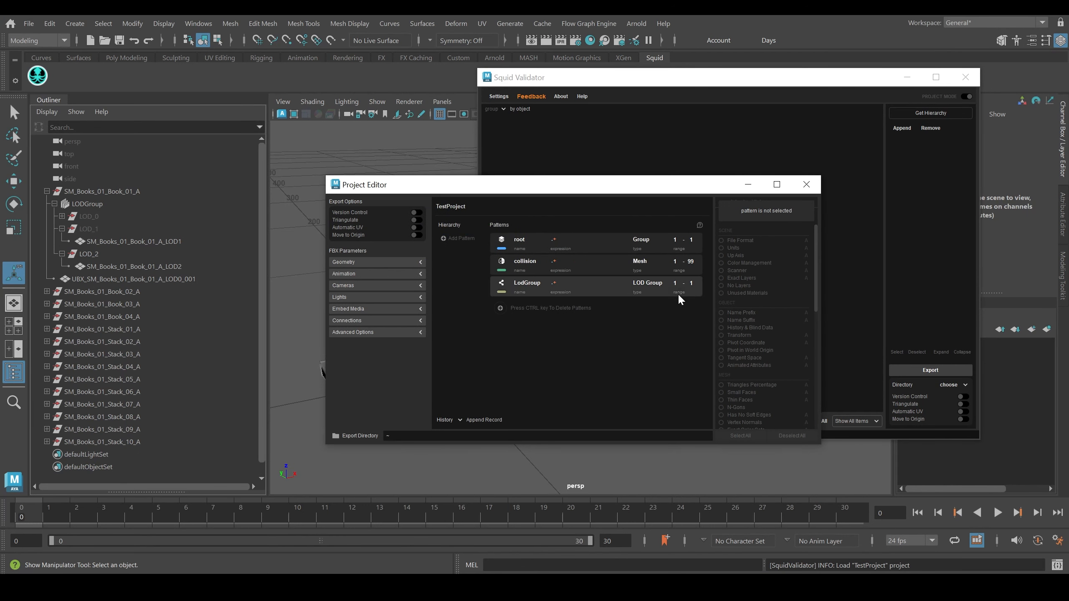
Add a pattern named LOD with a purple colour and a maximum range of 5
click(500, 308)
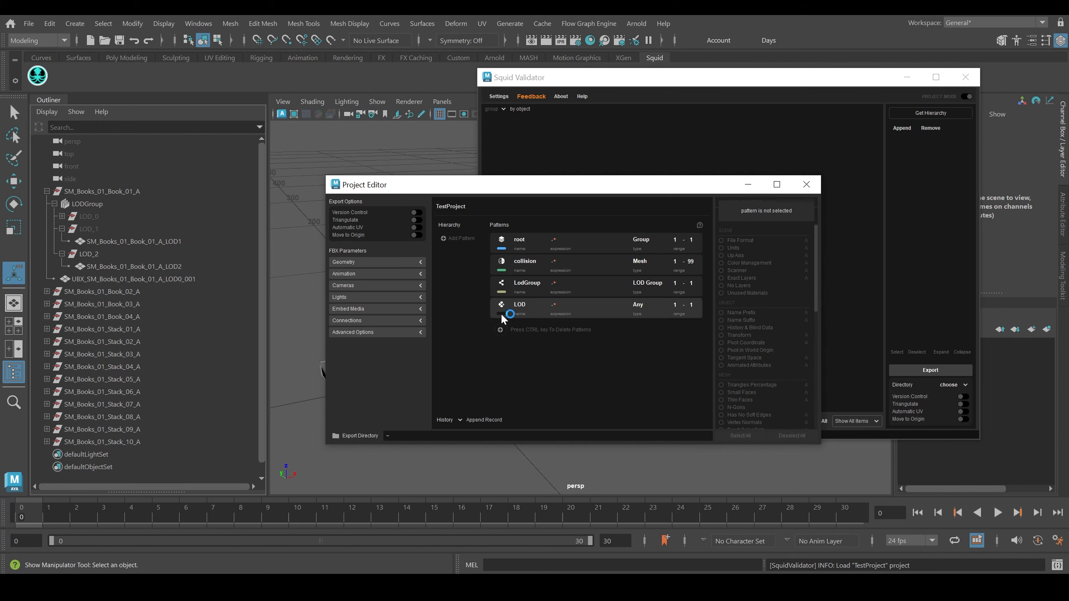
click(501, 314)
click(424, 253)
click(573, 374)
double_click(691, 304)
text(5)
Add a Render pattern named LODMesh and give it a pink-red colour
click(500, 329)
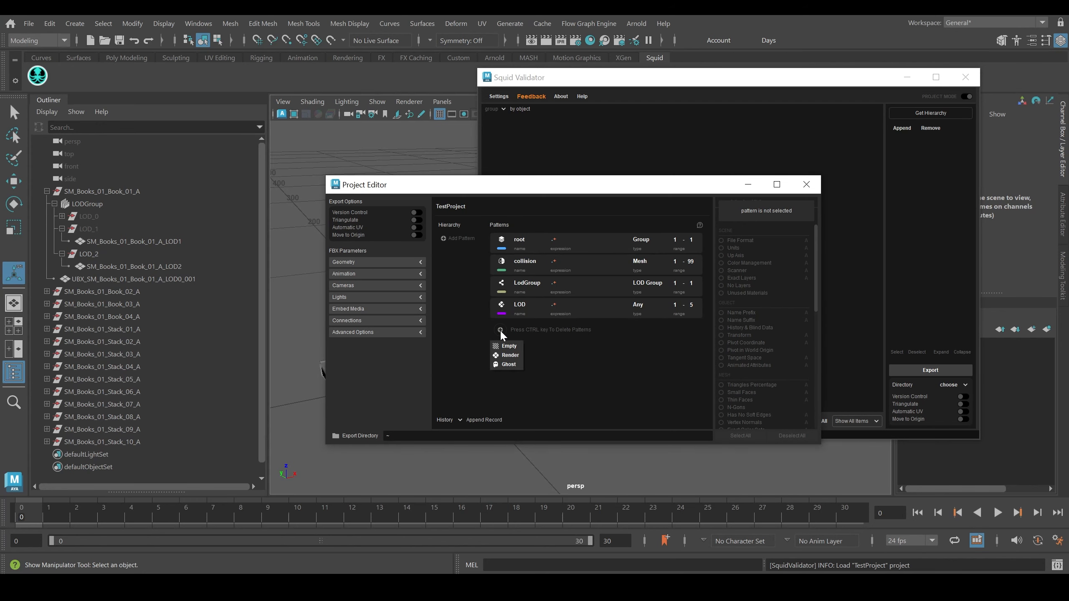
click(510, 355)
text(LODMesh)
key(Return)
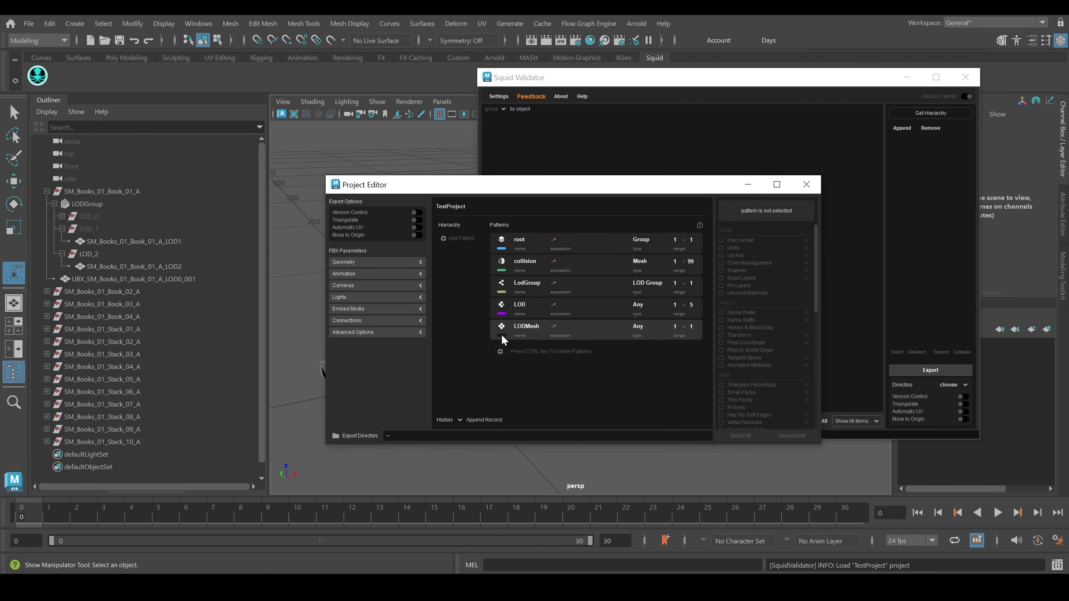
click(501, 336)
click(458, 253)
click(573, 375)
Set the LODMesh pattern's type to Mesh and the LOD pattern's type to Group
click(638, 327)
click(646, 375)
click(638, 305)
click(643, 335)
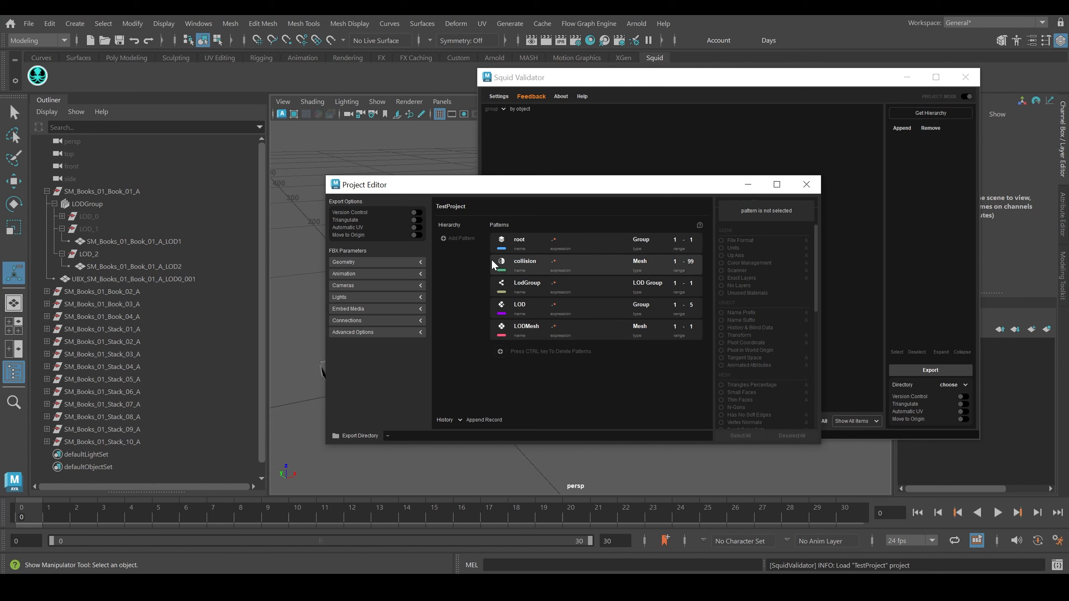
Move the collision pattern to the end of the pattern list and add root as the first hierarchy element
drag(491, 259, 542, 373)
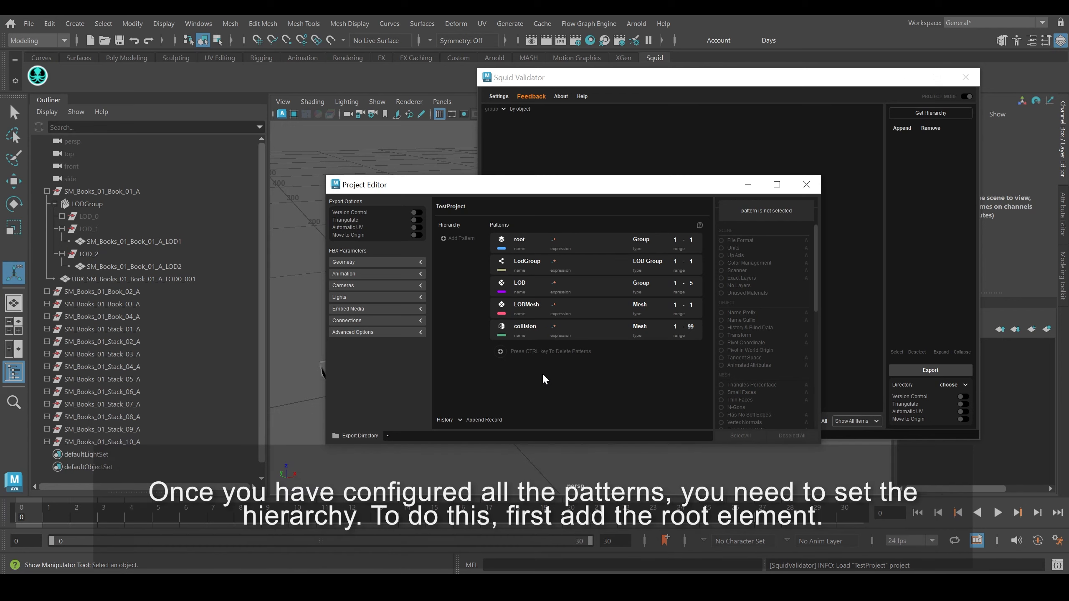
click(444, 239)
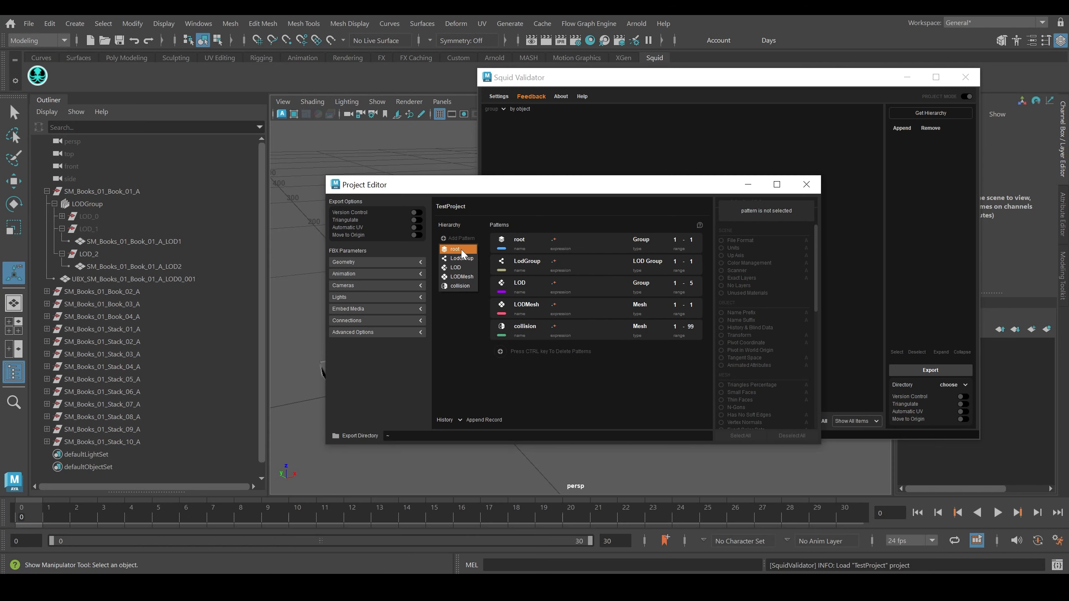
click(462, 248)
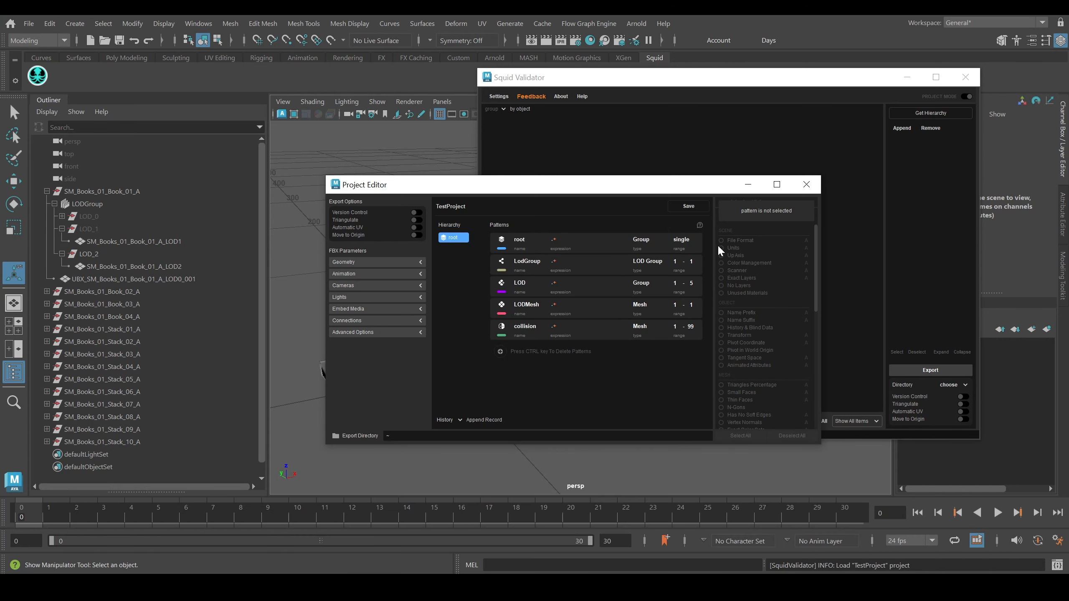
Nest LodGroup, LOD and LODMesh in a chain beneath root in the hierarchy, and place collision directly under root
click(453, 238)
click(462, 258)
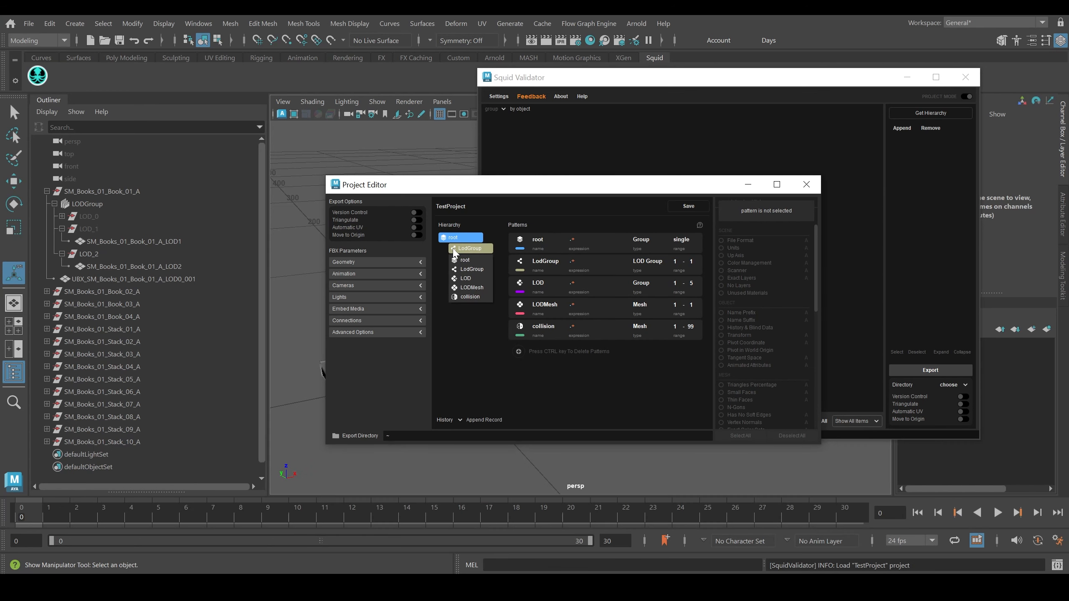
click(459, 261)
click(470, 272)
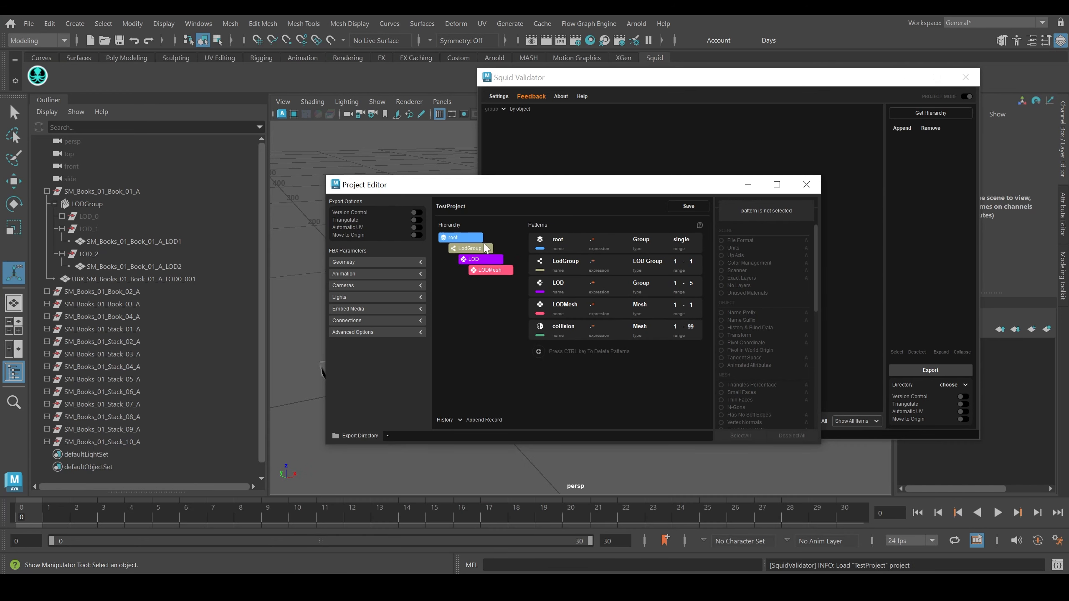
click(453, 237)
click(458, 290)
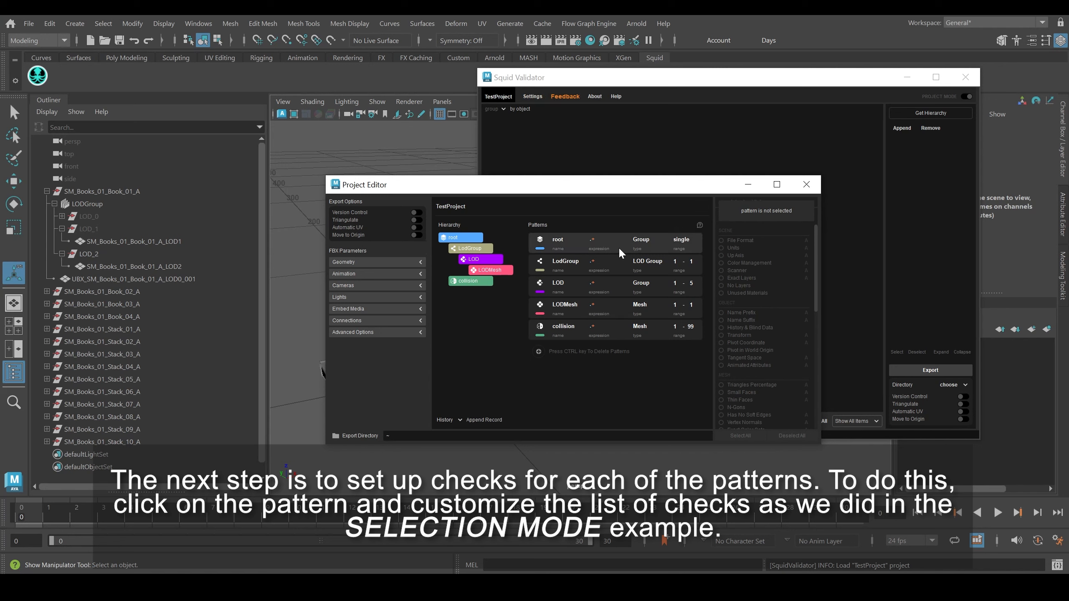
Enable the File Format, Units and Up Axis scene checks for the root pattern
click(620, 243)
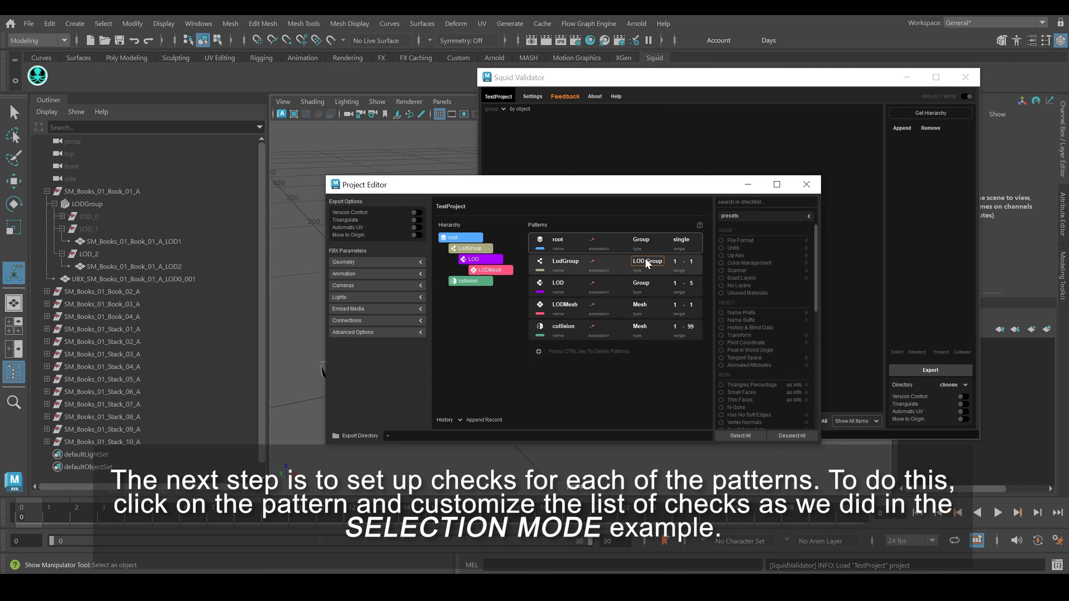
click(721, 240)
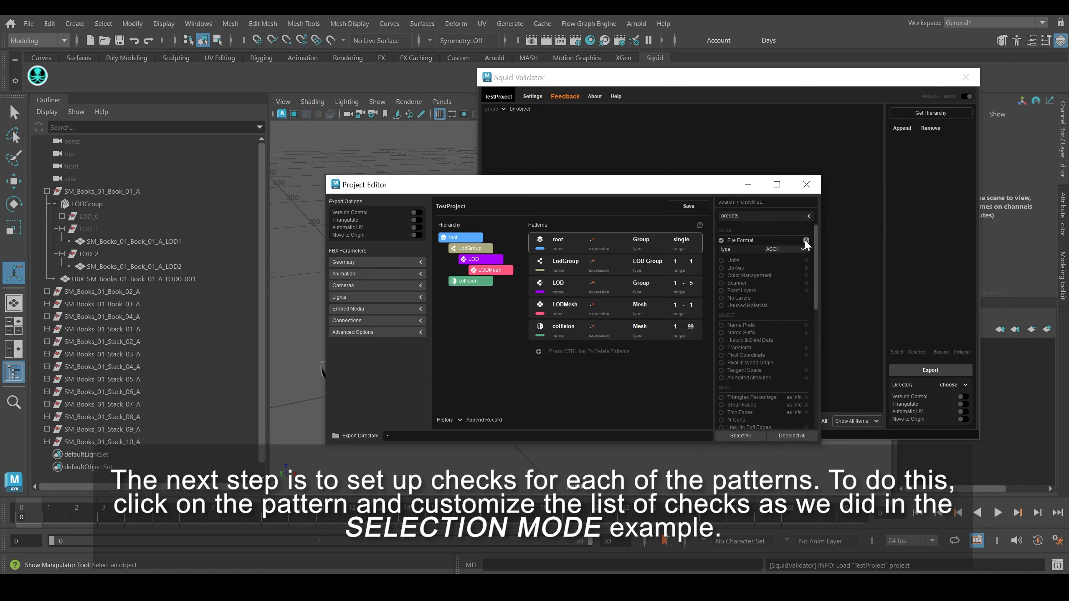
click(805, 240)
click(721, 248)
click(806, 251)
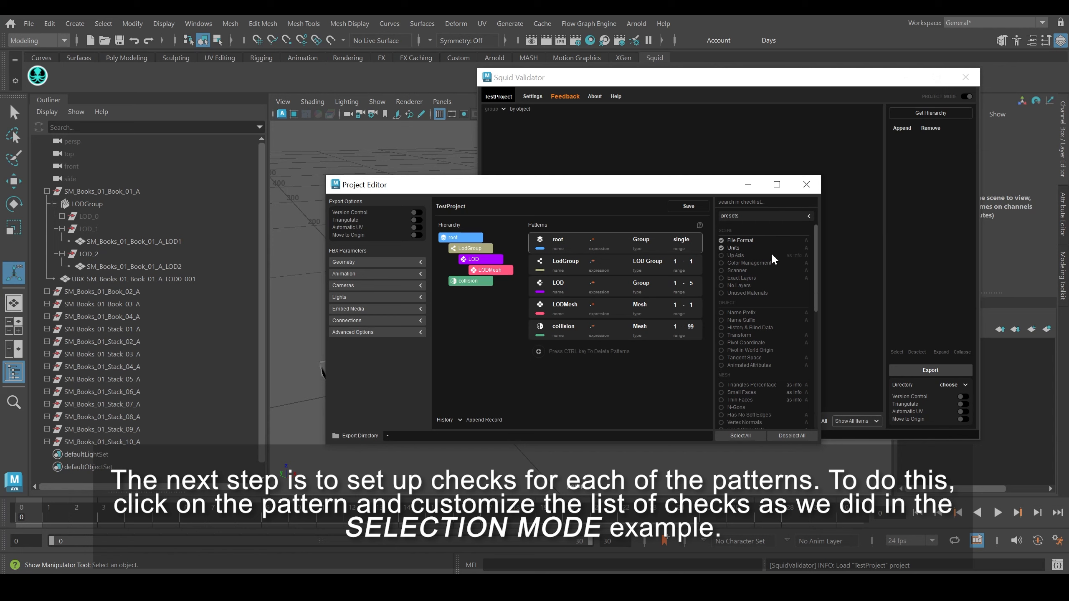
click(770, 255)
Enable the No Layers, Unused Materials, Transform and Animated Attributes checks for the root pattern
click(721, 286)
click(721, 293)
drag(815, 247, 817, 267)
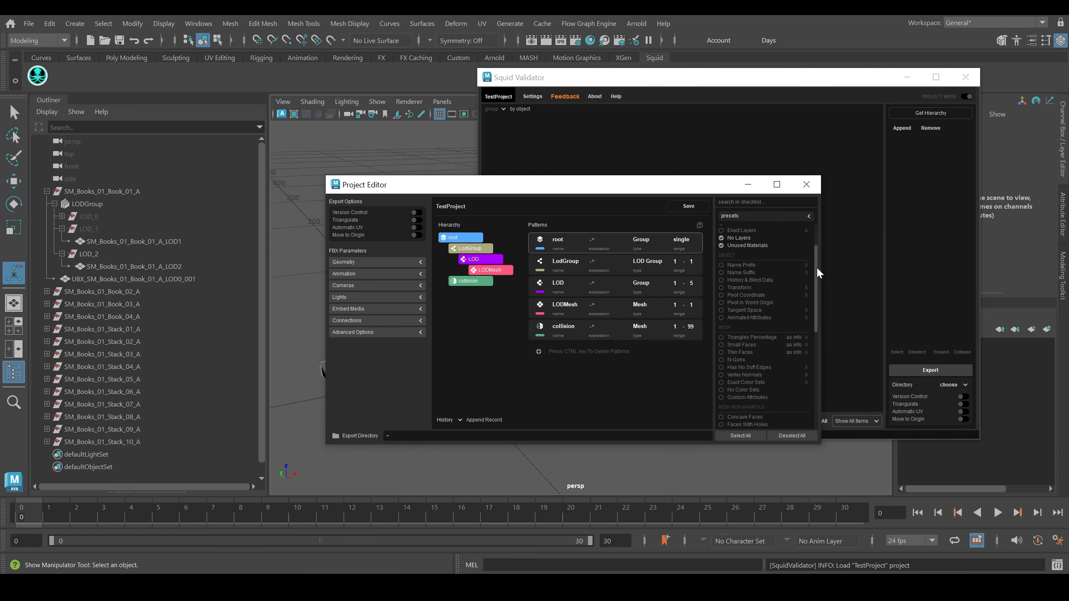
click(721, 287)
click(807, 286)
Enable the Transform, Pivot in World Origin, Small Faces and Thin Faces checks for the collision pattern
click(598, 331)
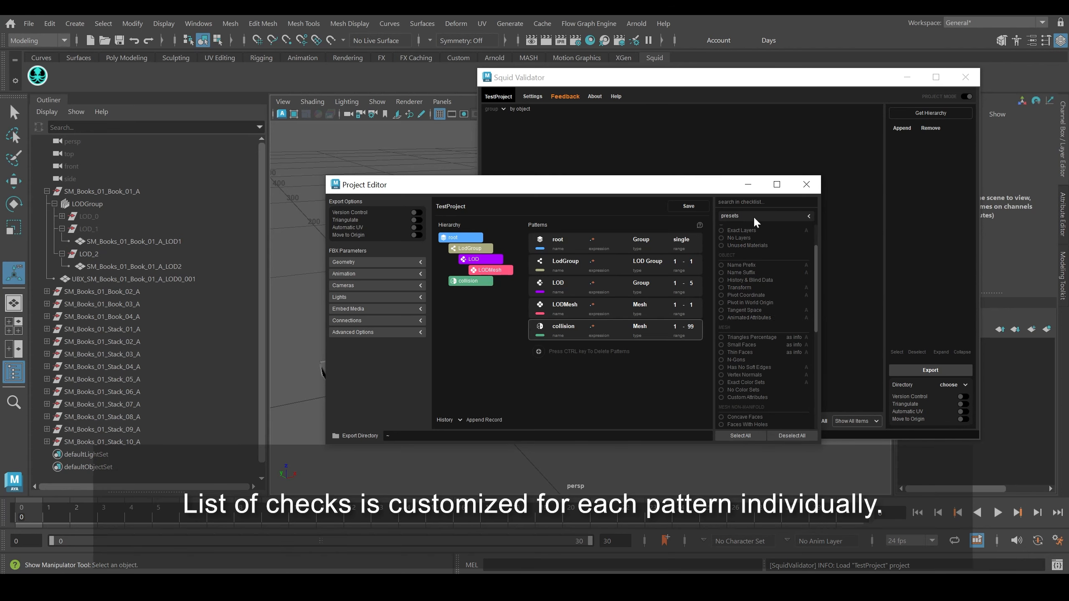
drag(816, 237, 816, 278)
click(720, 315)
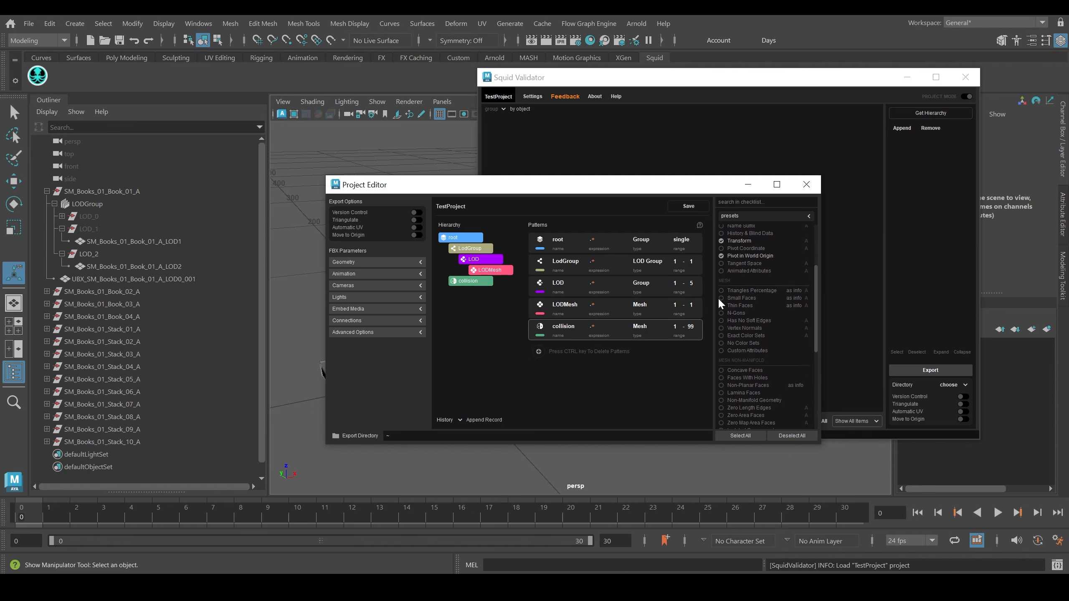
click(720, 298)
click(720, 305)
Enable the History & Blind Data, Tangent Space and Custom Attributes checks for the LODMesh pattern and save the project
click(569, 314)
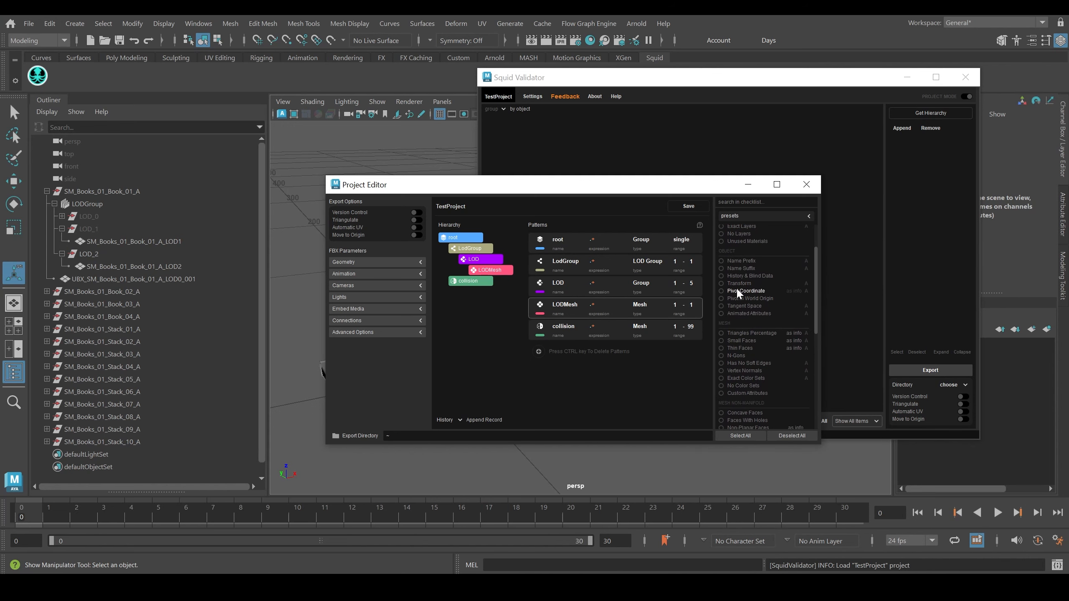
click(721, 276)
click(721, 306)
scroll(809, 328, down, 3)
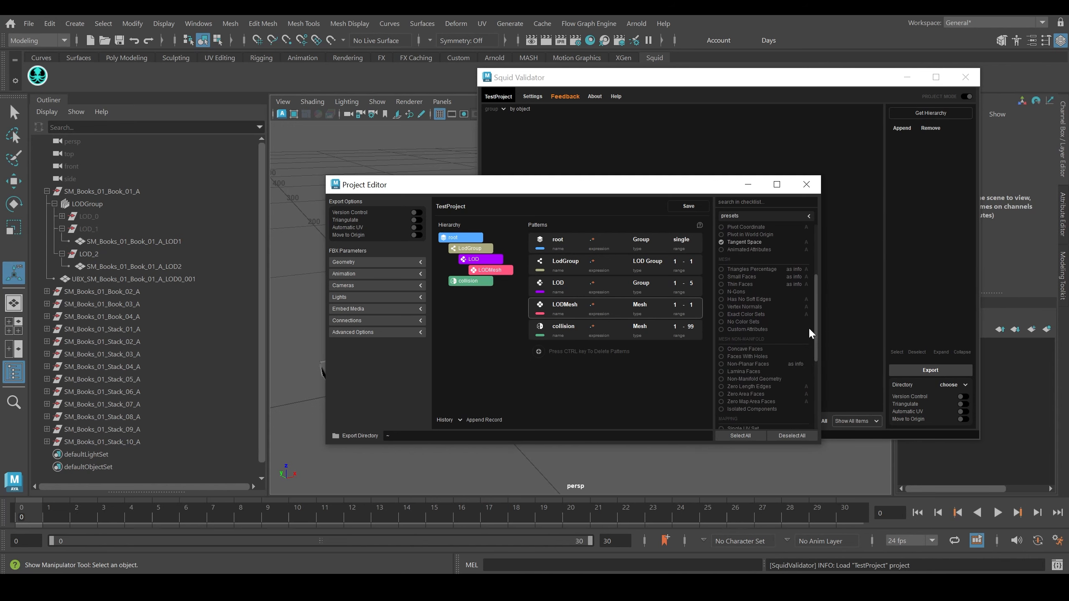
click(721, 330)
click(684, 205)
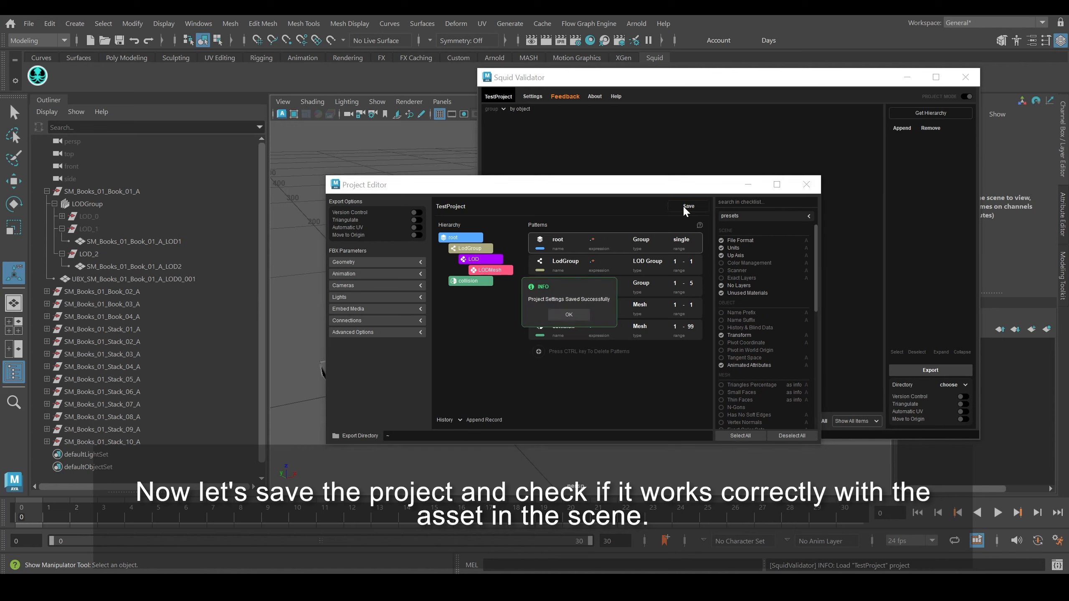
click(576, 314)
Load the hierarchies of groups SM_Books_01_Book_01_A through SM_Books_01_Book_04_A into the validator's asset list
click(114, 194)
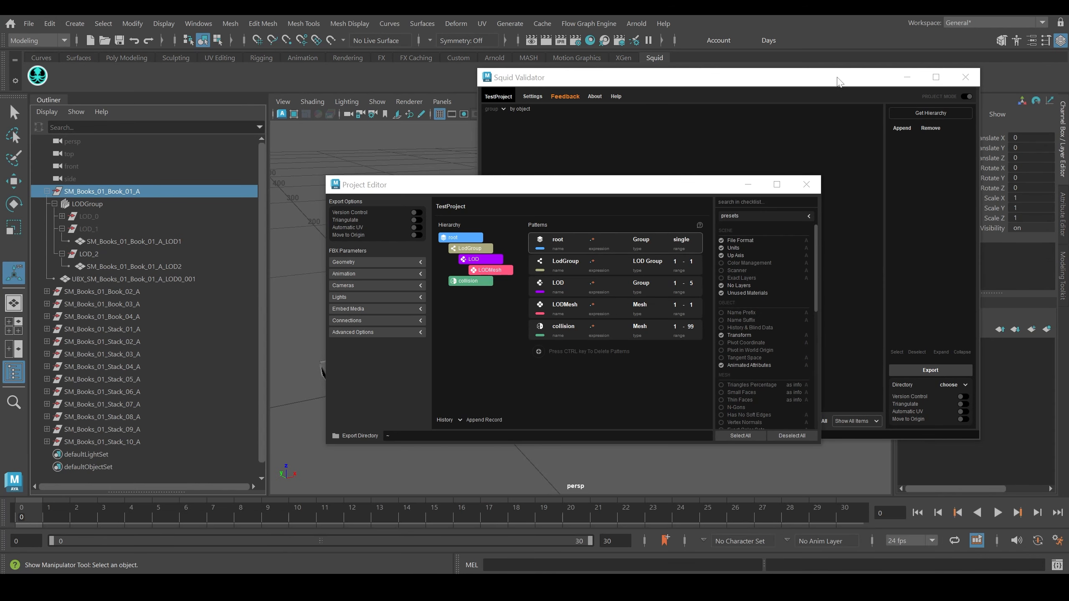
click(838, 81)
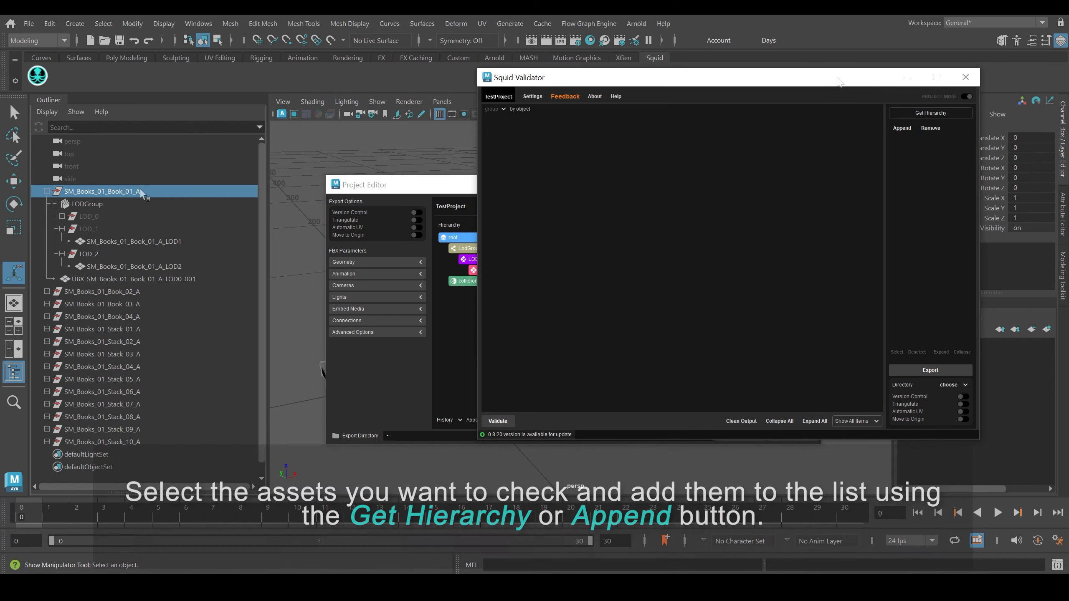
ctrl+click(137, 293)
ctrl+drag(134, 309, 134, 317)
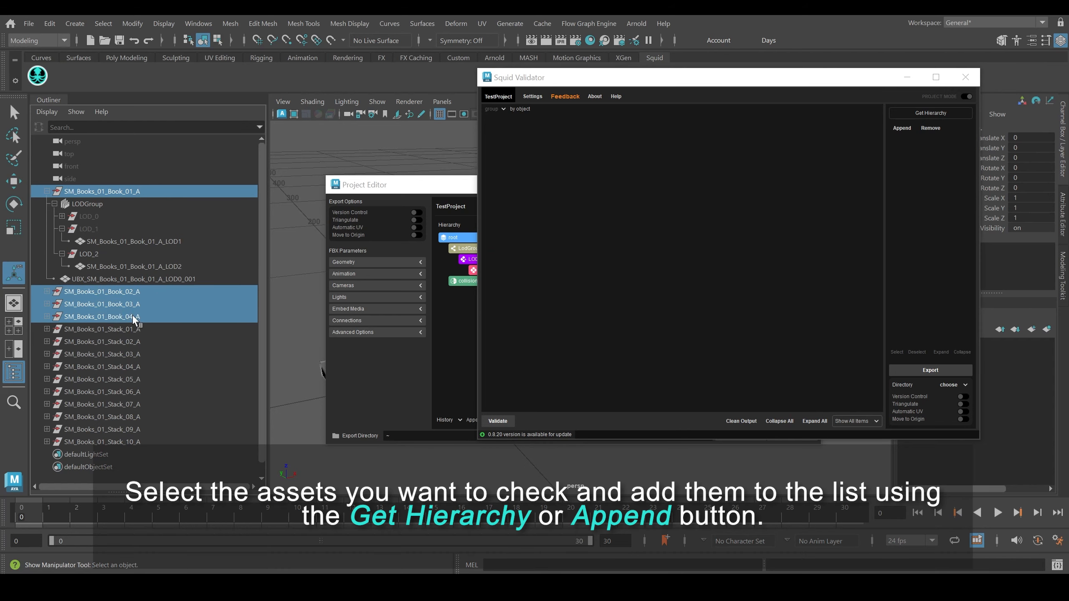
click(921, 112)
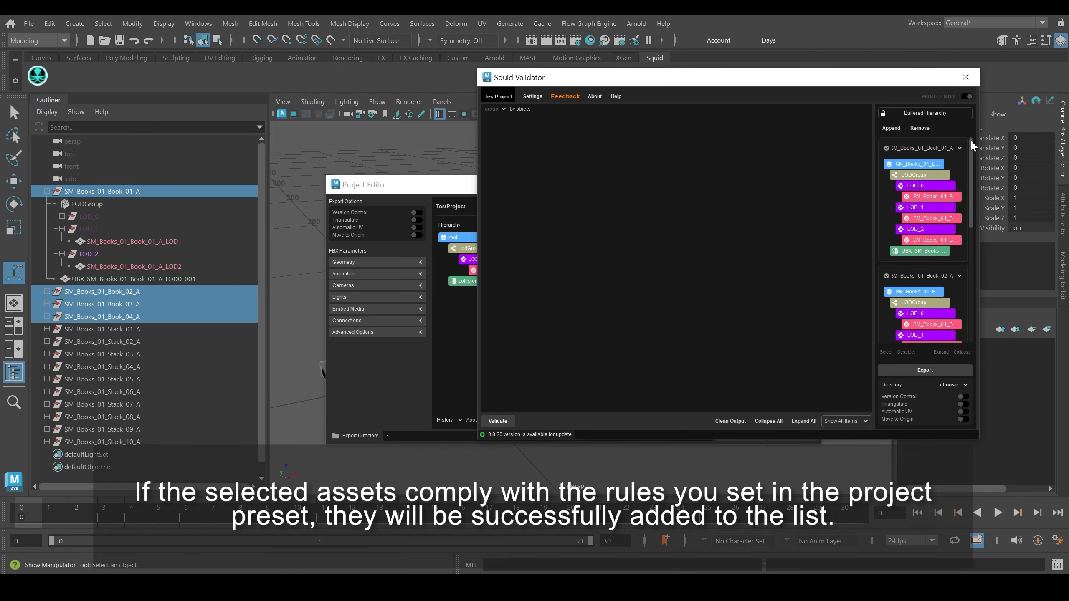
mouse_move(971, 140)
mouse_down()
mouse_move(974, 263)
mouse_move(979, 134)
mouse_up()
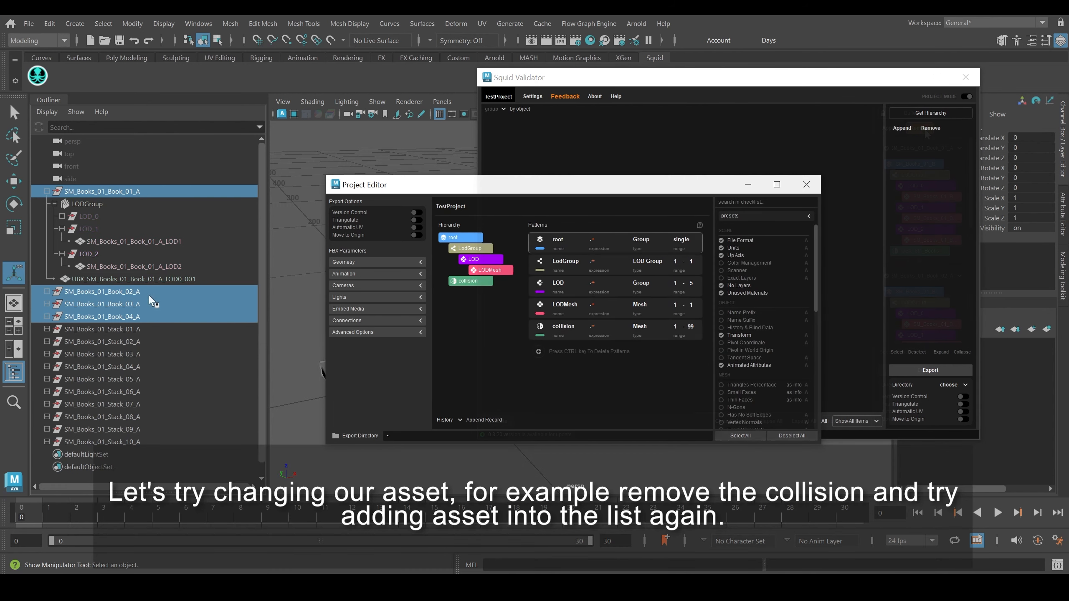
Delete the UBX collision mesh from SM_Books_01_Book_01_A and try to load that asset's hierarchy into the validator
click(151, 280)
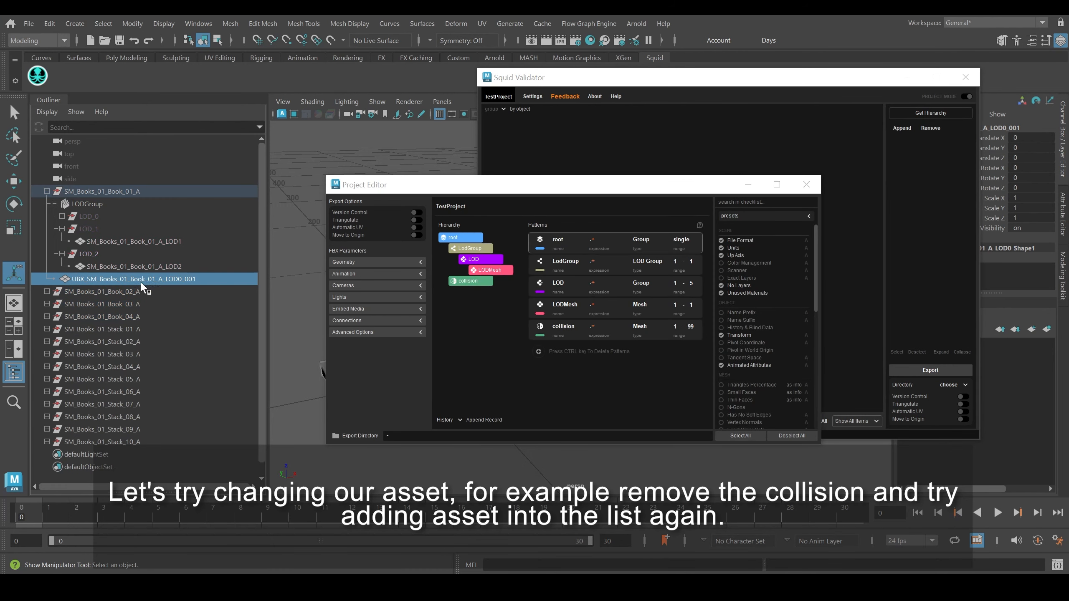
key(Delete)
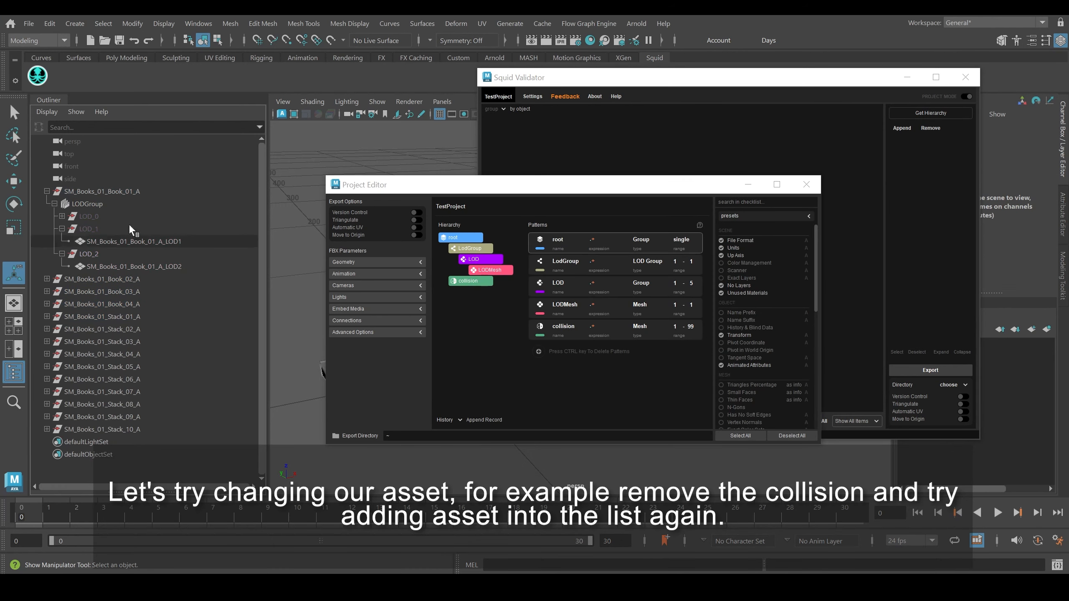
click(117, 190)
click(912, 113)
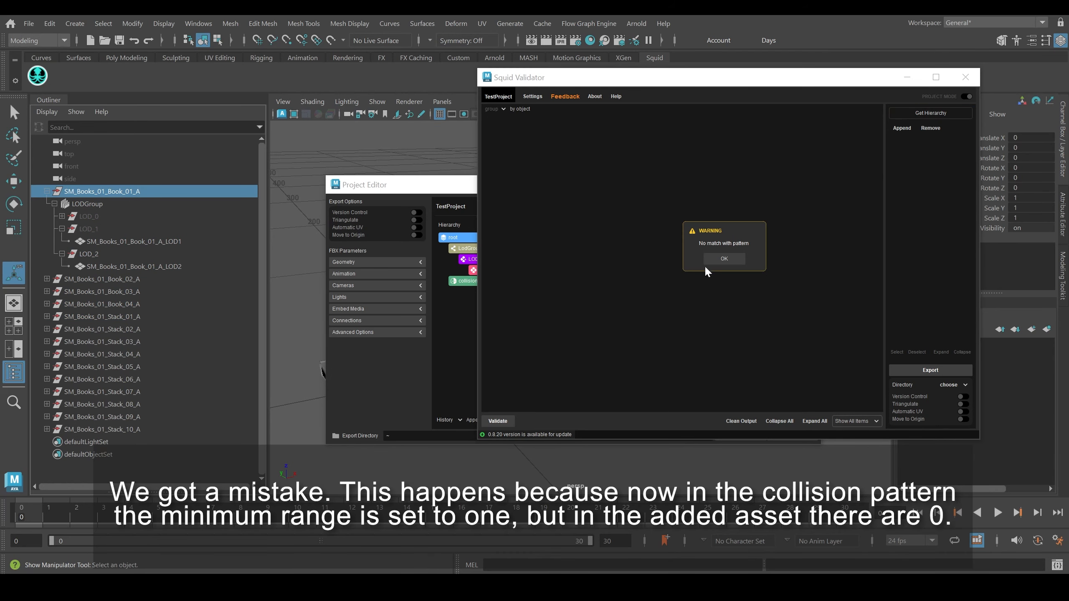
click(732, 260)
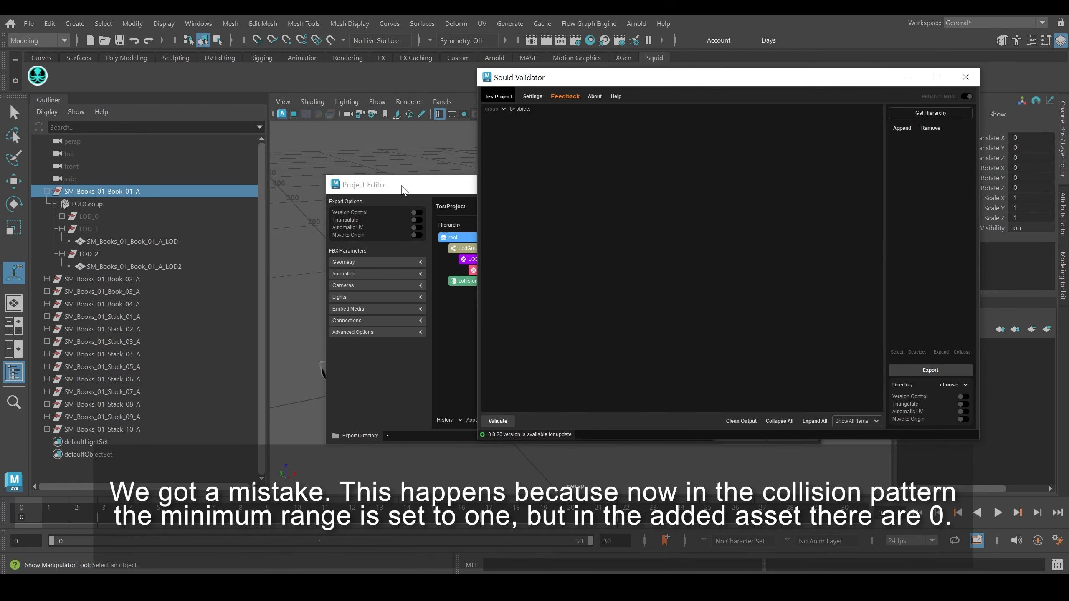
Set the collision pattern's minimum range to 0, save the project, and load the selected asset's hierarchy again
click(421, 186)
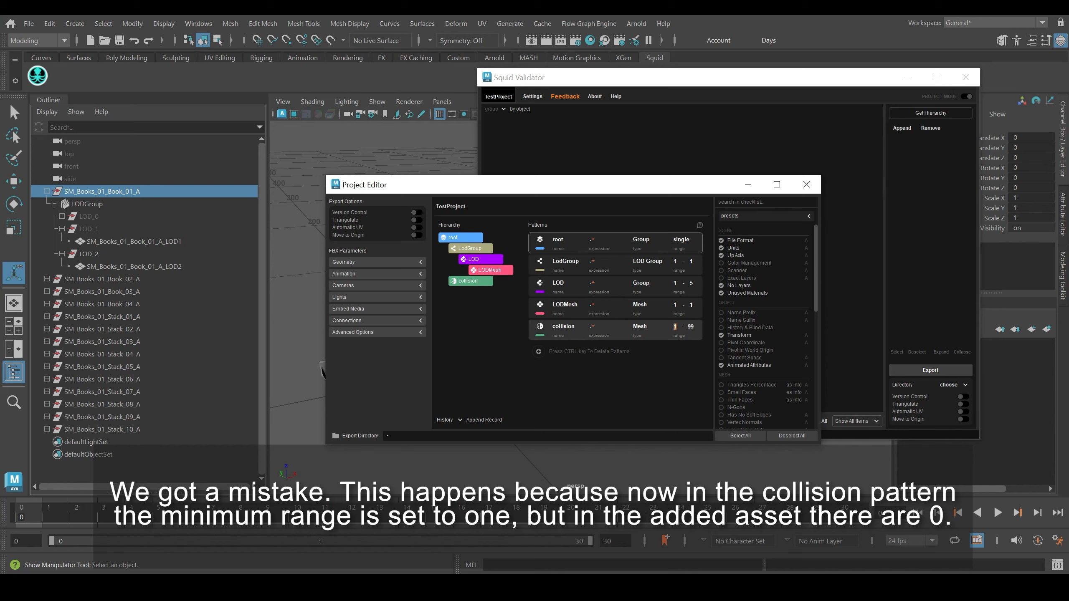
text(0)
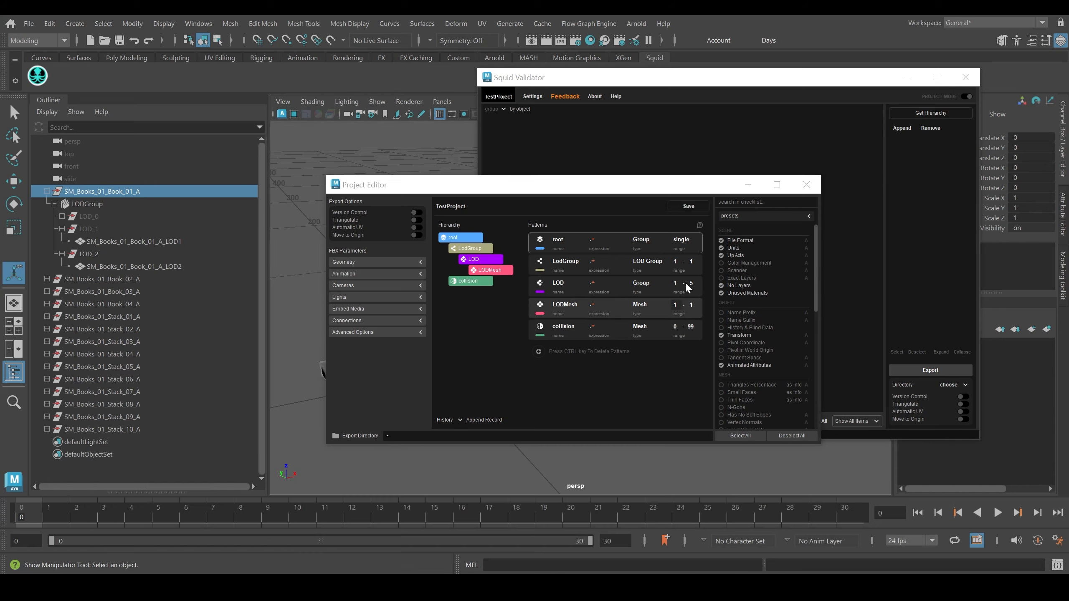
click(689, 206)
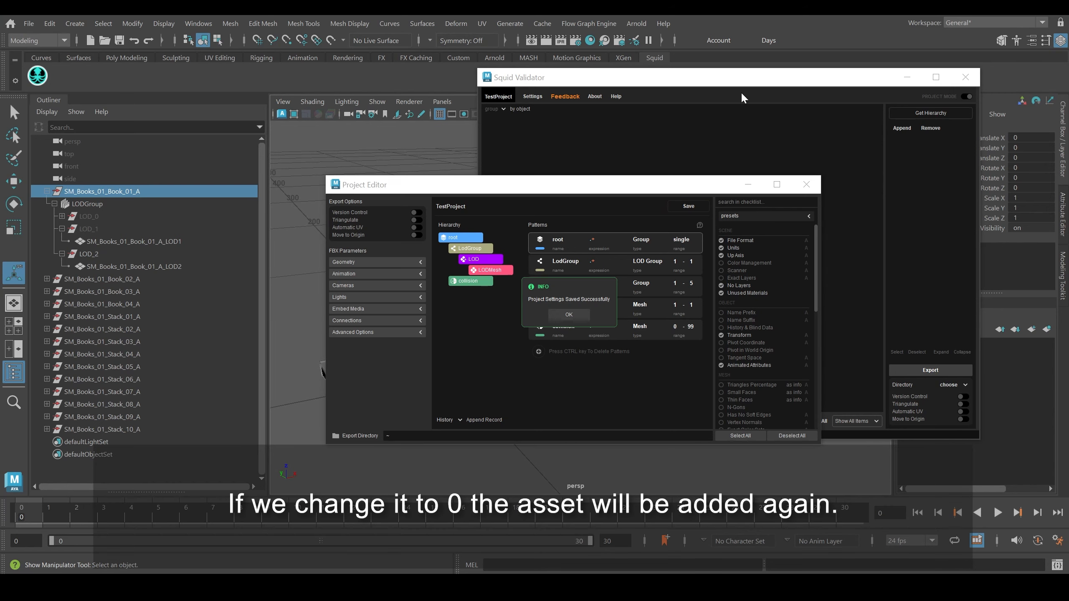
click(816, 82)
click(914, 113)
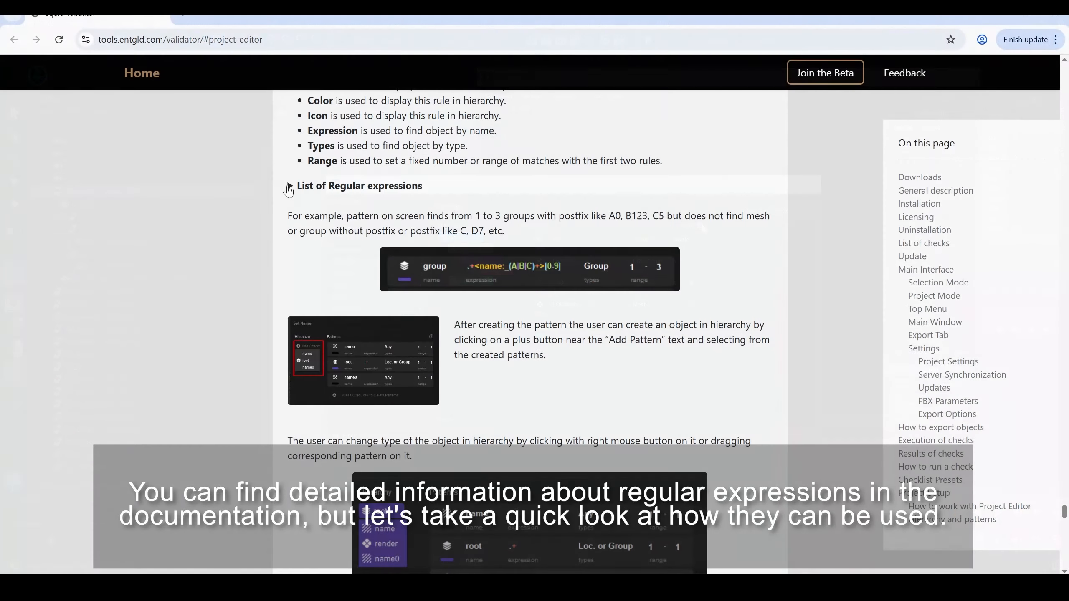
Expand the List of Regular expressions in the validator's web documentation and examine the available tokens
click(290, 186)
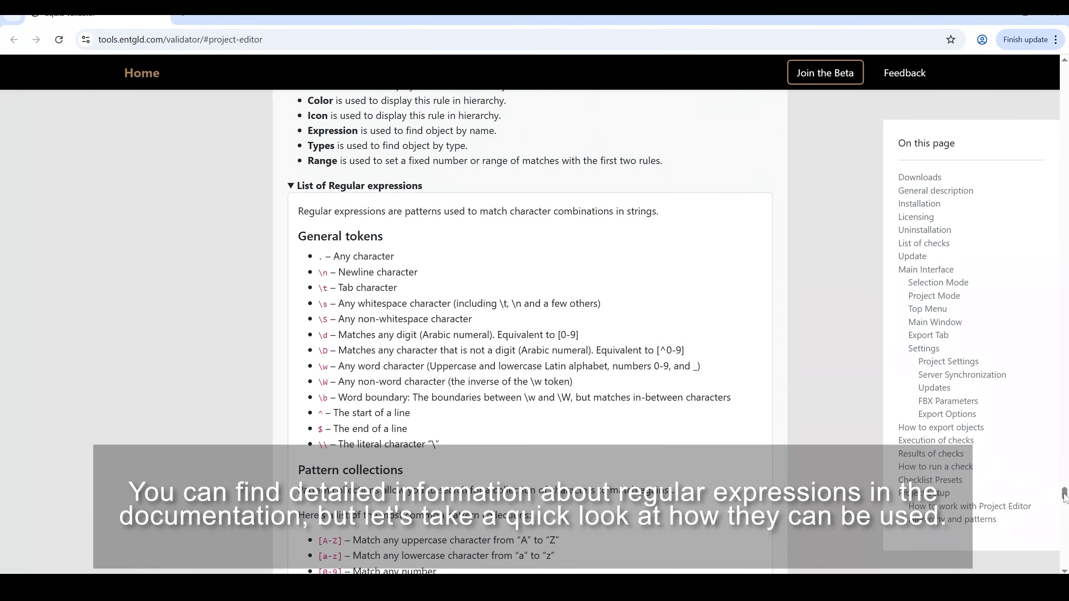
drag(1065, 497, 1065, 524)
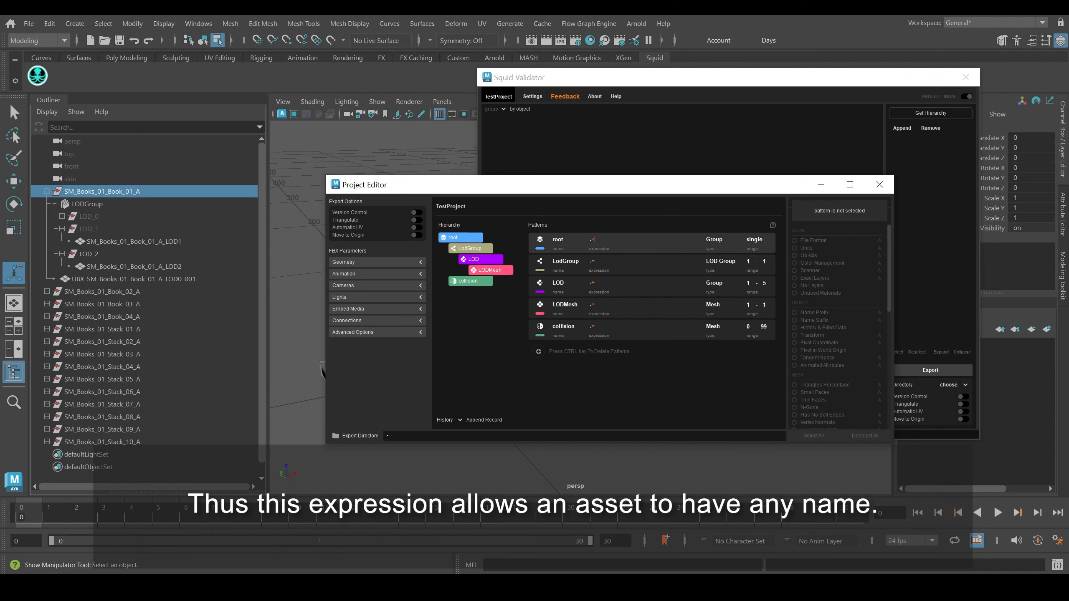
Set the root pattern's expression to ^SM_.+$ in the Project Editor and save the project
double_click(592, 239)
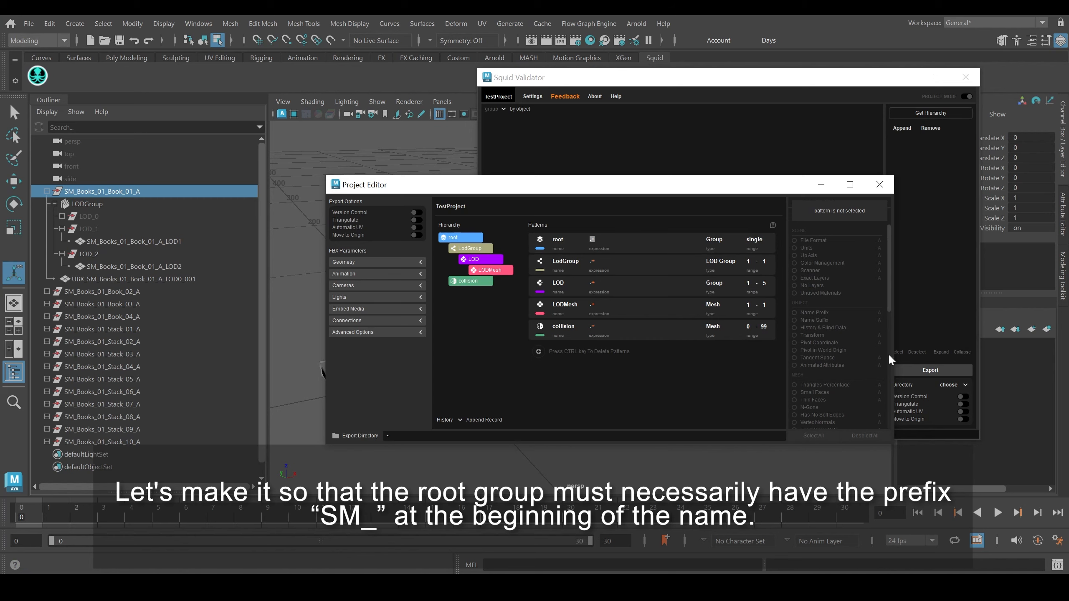
double_click(592, 239)
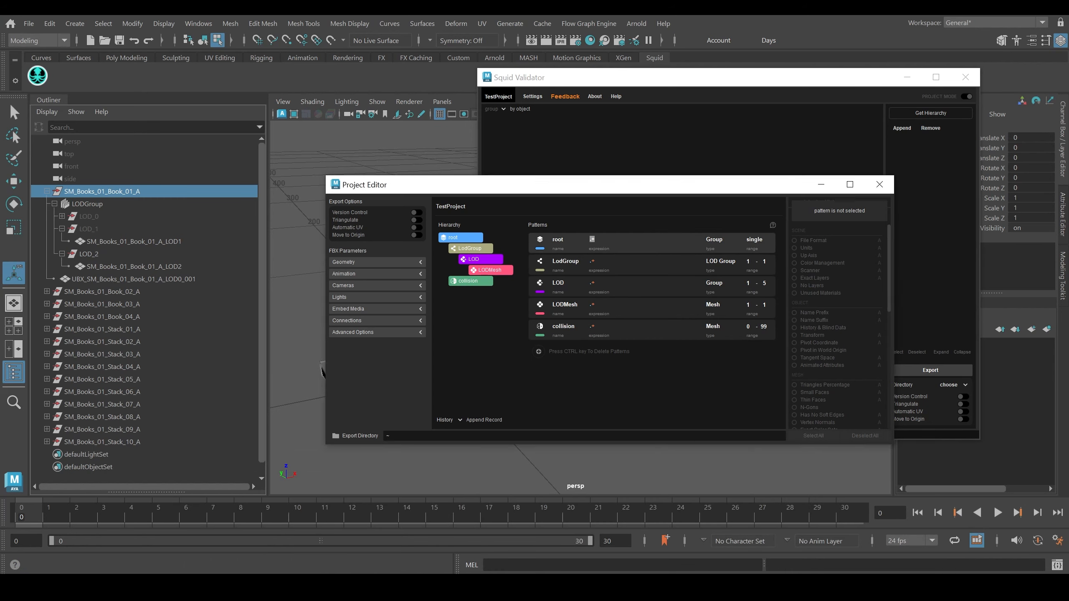
text(^)
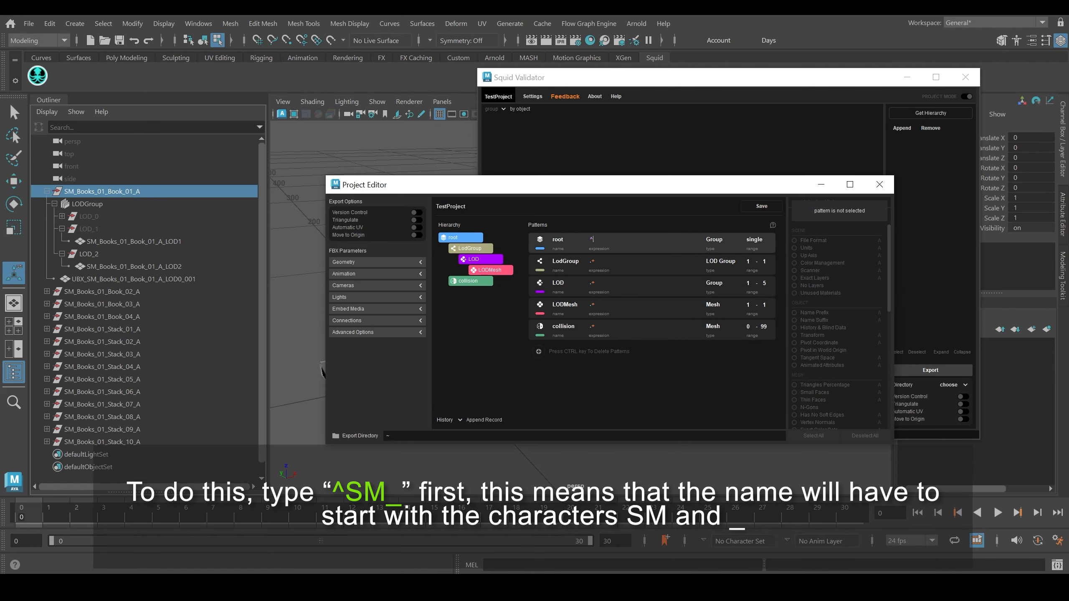
text(SM)
text(_.+$)
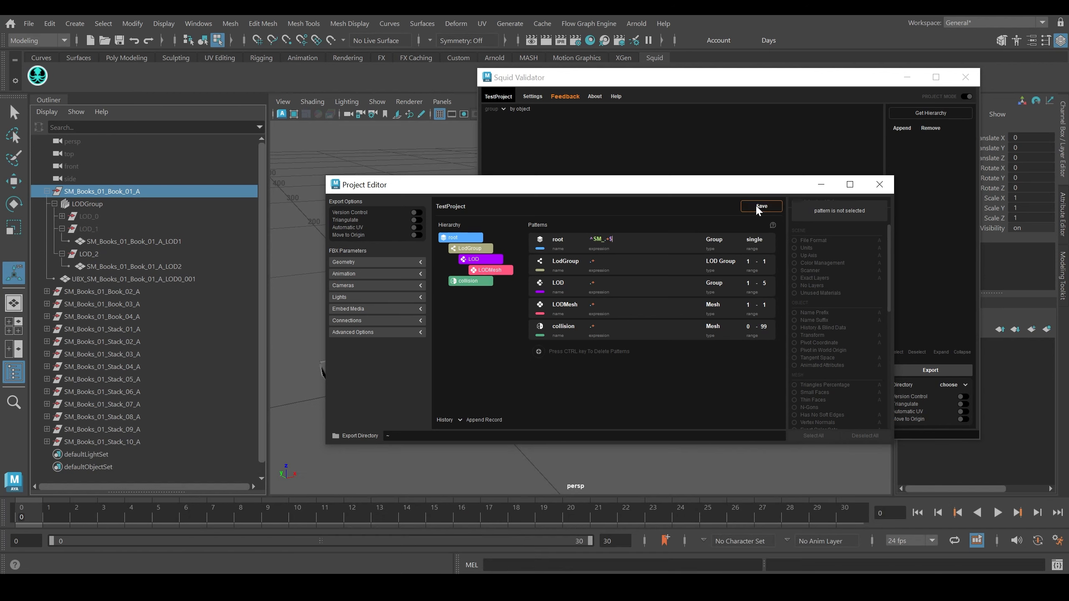
click(755, 204)
click(605, 315)
Rename the root group SM_Books_01_Book_01_A to M_Books_01_Book_01_A and try to append it to the validator
double_click(103, 192)
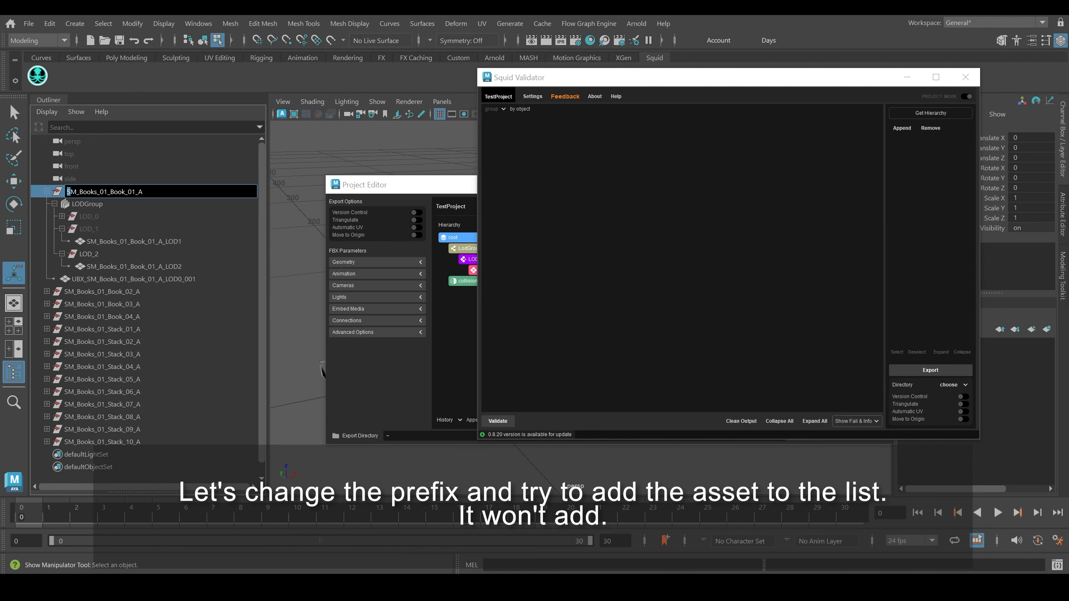
key(Delete)
key(Return)
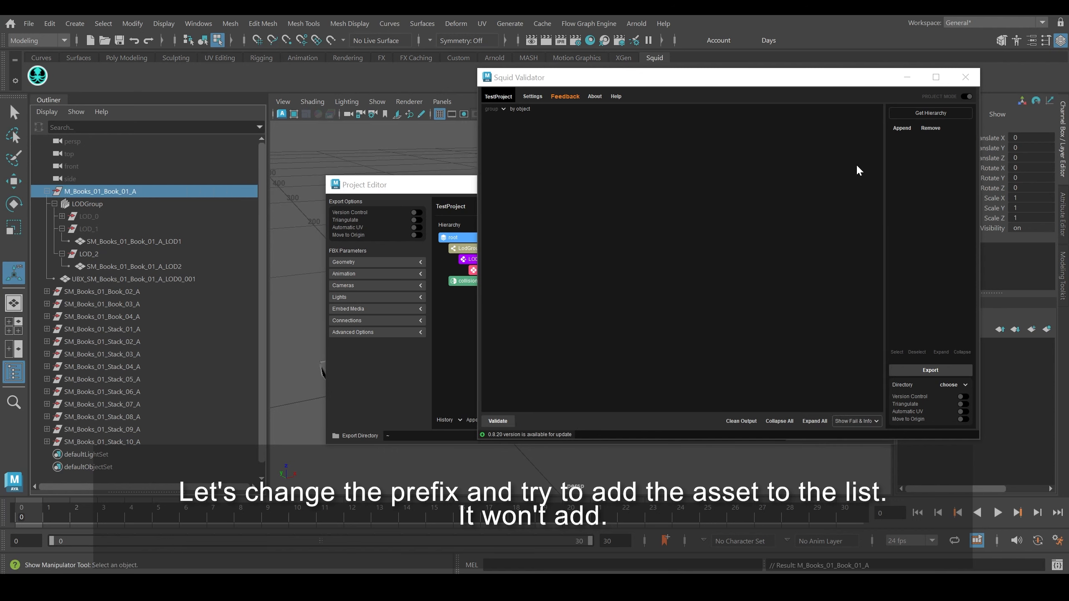
click(902, 128)
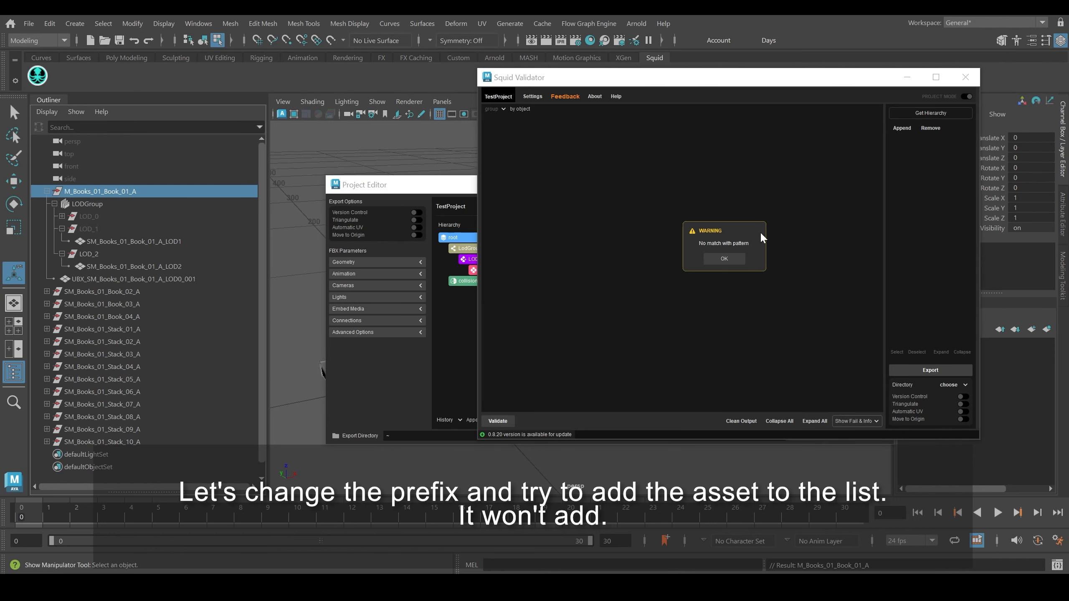
click(728, 262)
Restore the root group's name to SM_Books_01_Book_01_A and append its hierarchy to the validator
double_click(84, 192)
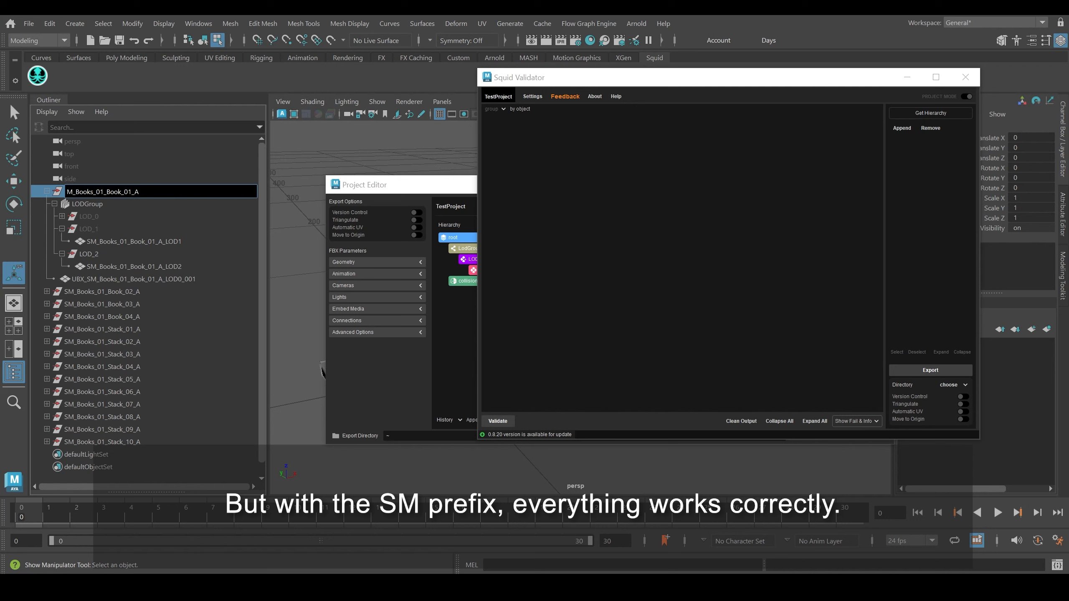
text(S)
key(Return)
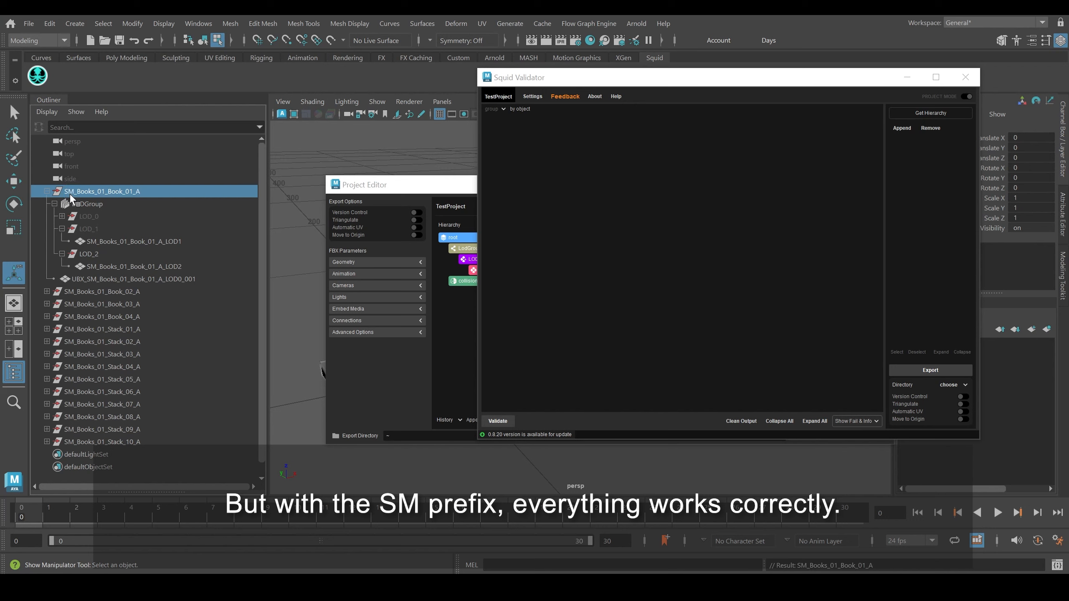
click(902, 128)
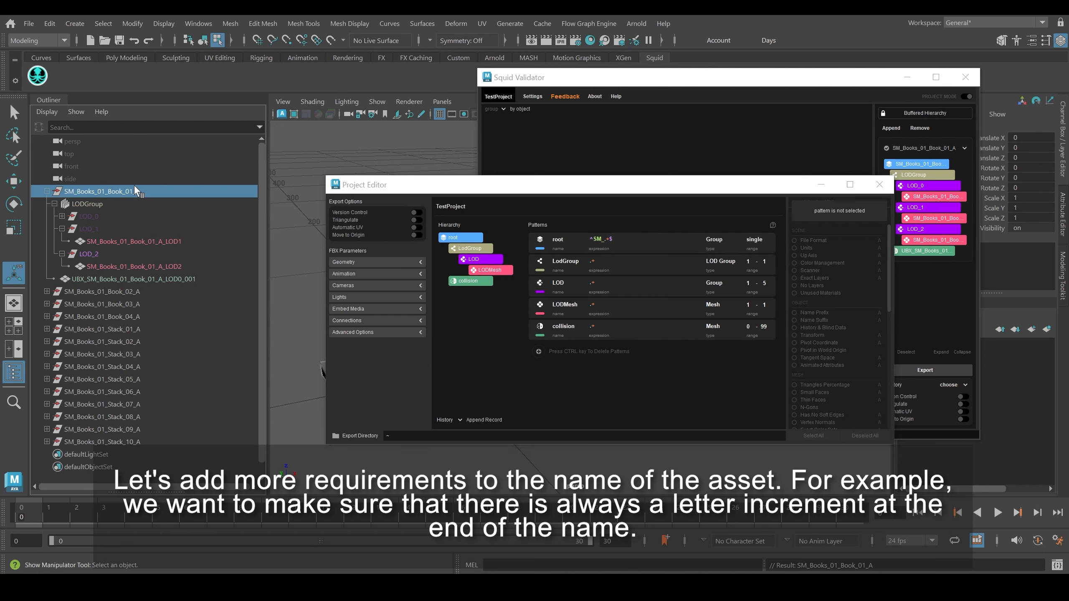
Require a final letter increment by adding _[A-Z]{1} before the closing $ of the root pattern's expression, and save the project
double_click(101, 191)
drag(144, 192, 135, 191)
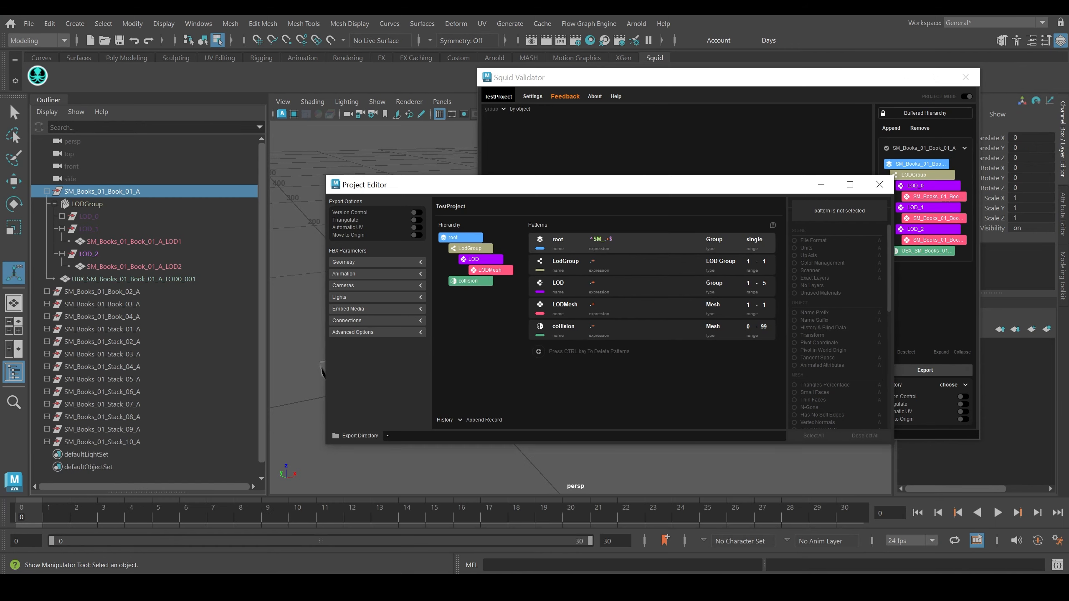
text(_[])
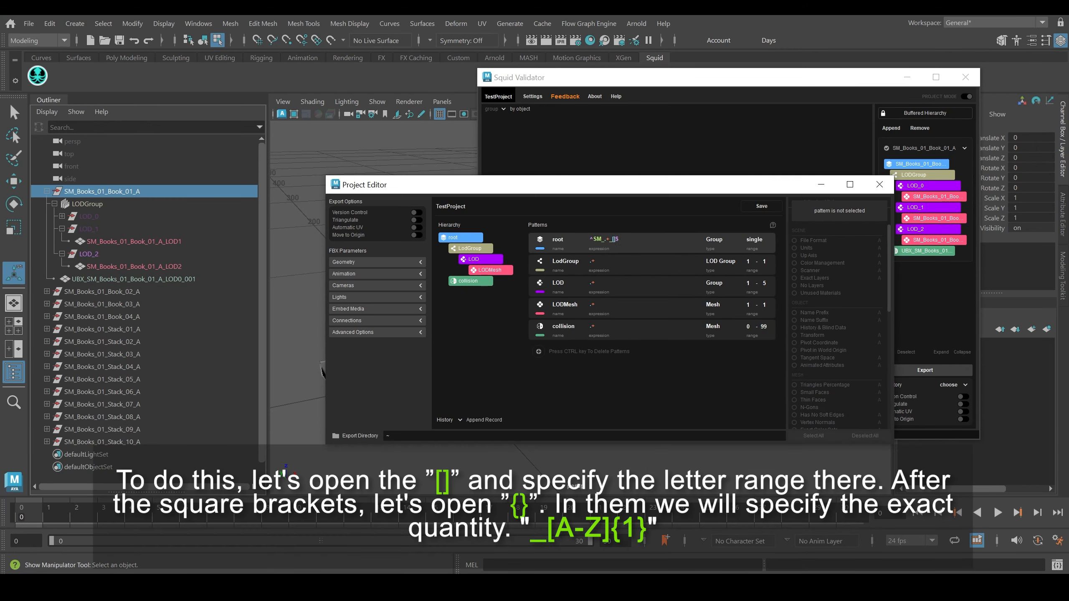
text(A-Z)
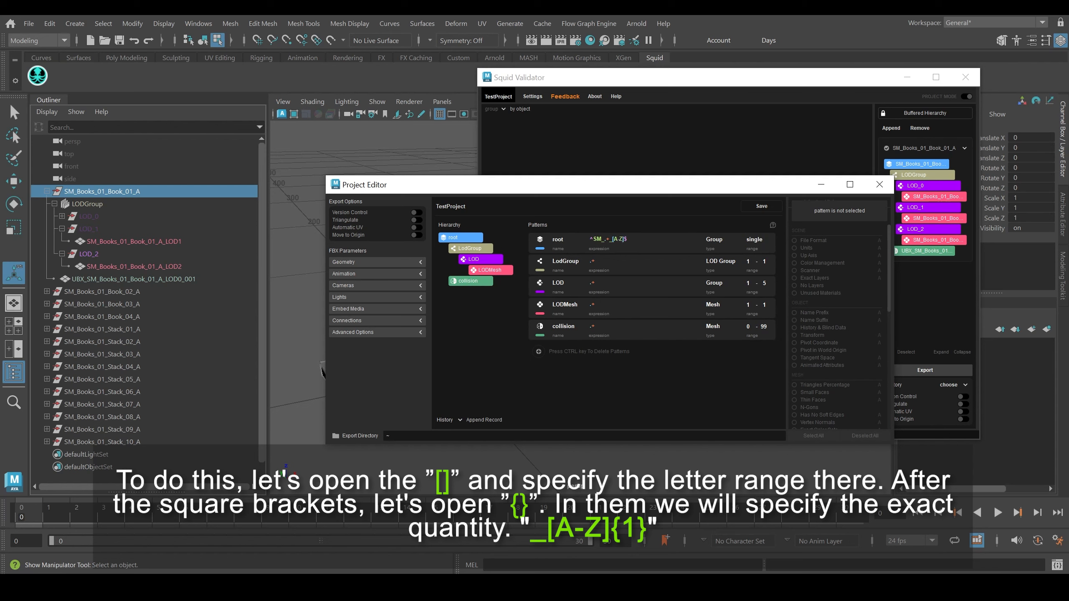
text({})
text(1)
key(Return)
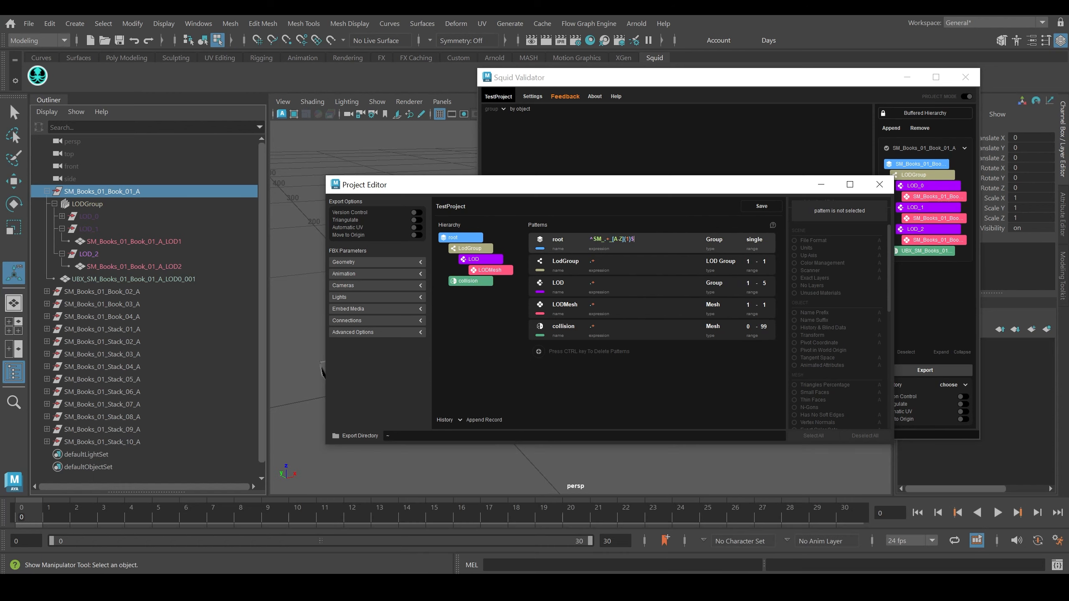
click(753, 206)
click(733, 134)
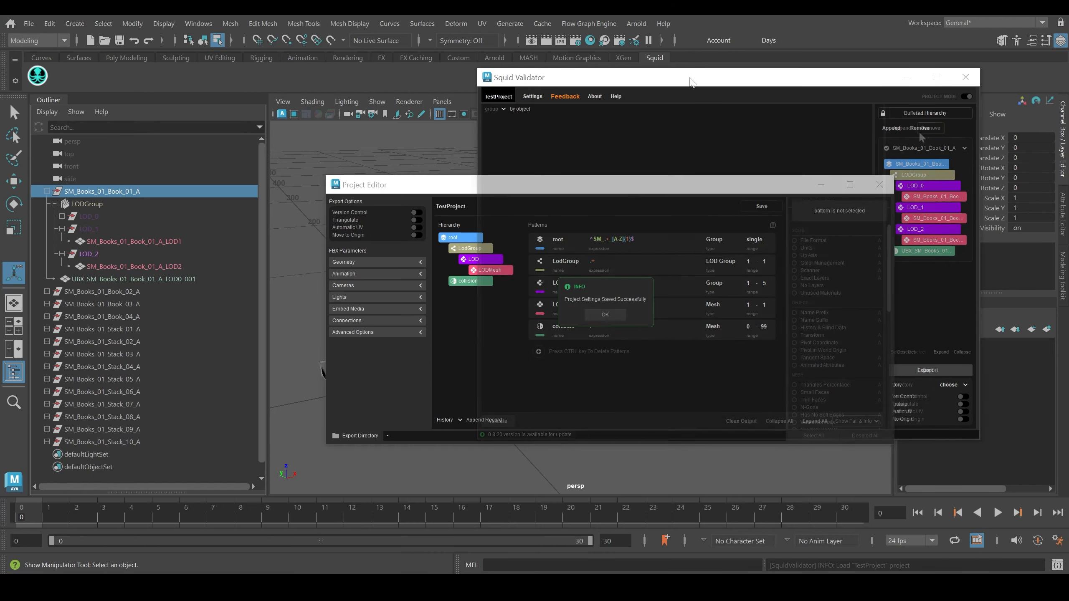
Remove the final letter from the root group's name, leaving SM_Books_01_Book_01_, and try to append it to the validator
double_click(126, 192)
key(End)
key(BackSpace)
key(Return)
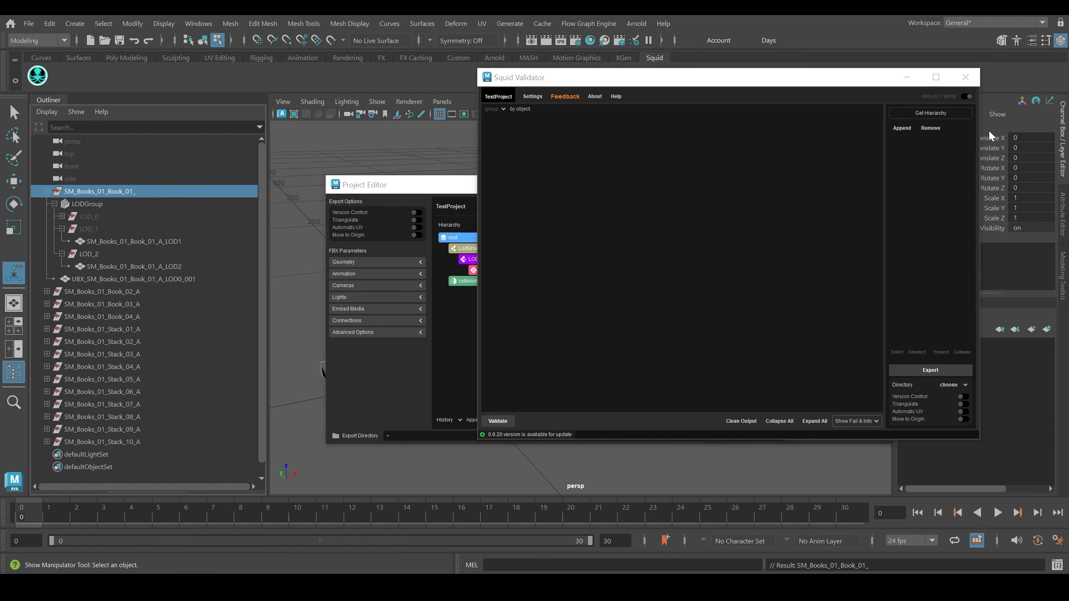
click(900, 129)
Rename the root group to SM_Books_01_Book_01_01 to test a numeric ending
double_click(126, 192)
key(End)
text(01)
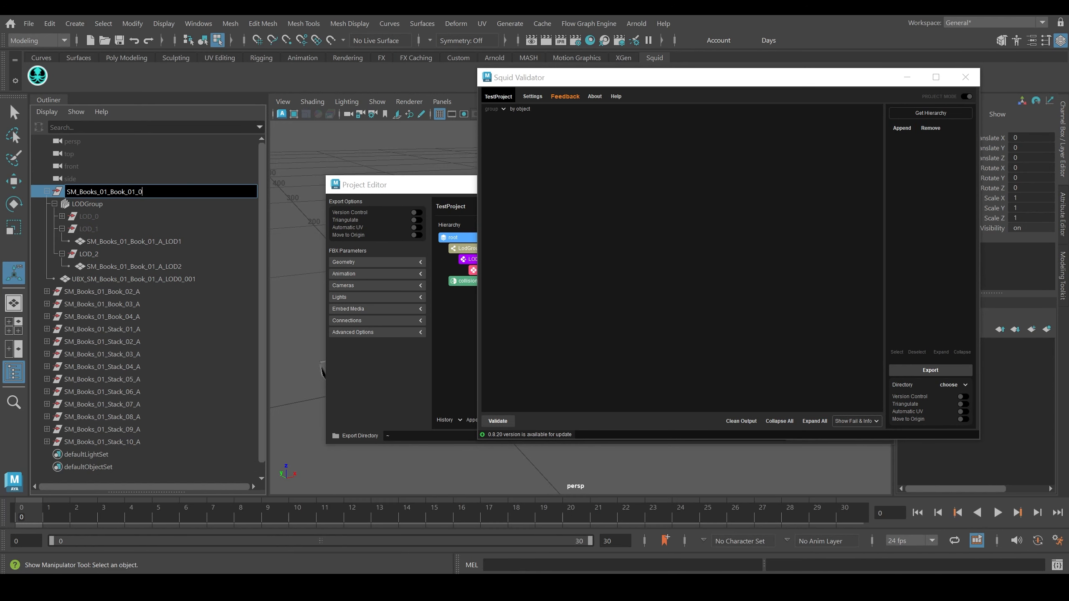
key(Return)
Rename the root group to SM_Books_01_Book_01_Z and load its hierarchy into the validator
double_click(158, 191)
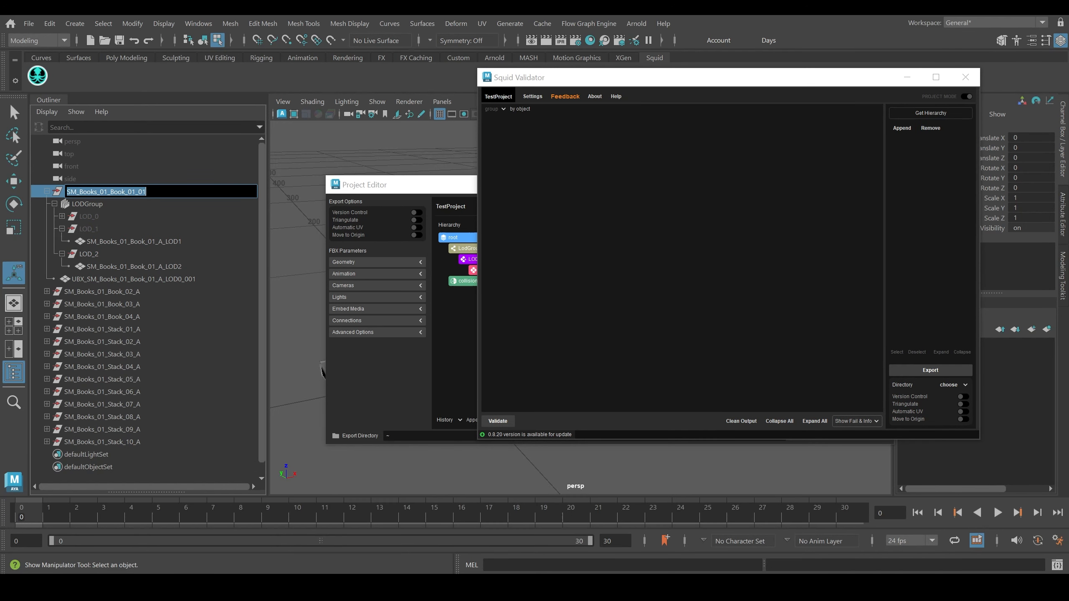
key(End)
key(BackSpace)
key(BackSpace)
text(Z)
key(Return)
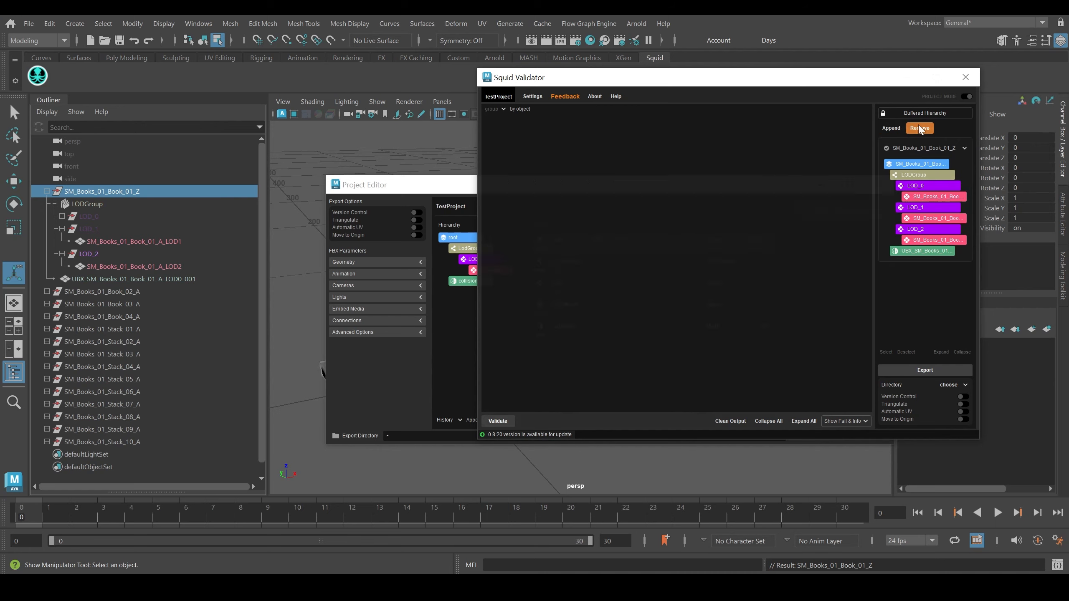
Rename the root group back to SM_Books_01_Book_01_A
double_click(140, 192)
key(End)
key(BackSpace)
text(A)
key(Return)
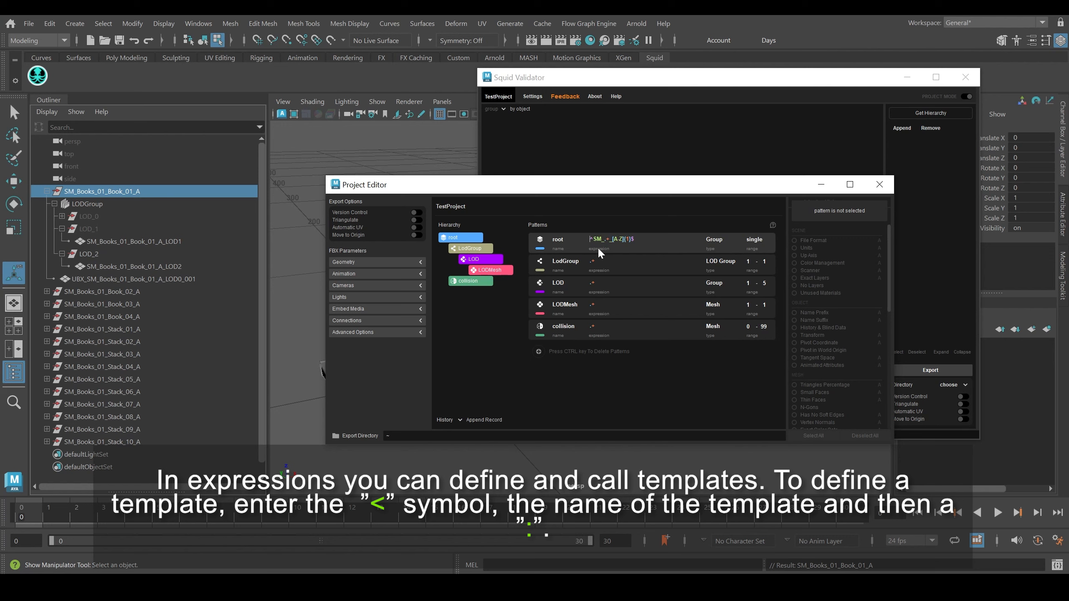
Wrap the root pattern's expression in a <name:...> template and set the LODMesh expression to ^<name>_LOD[0-9]$
text(<name:)
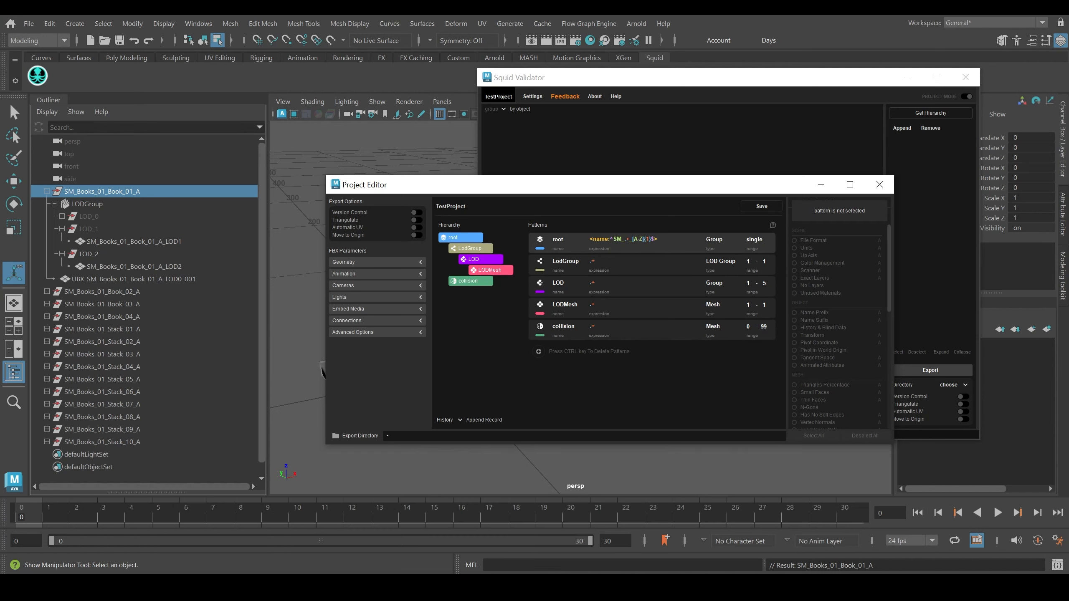
text(^)
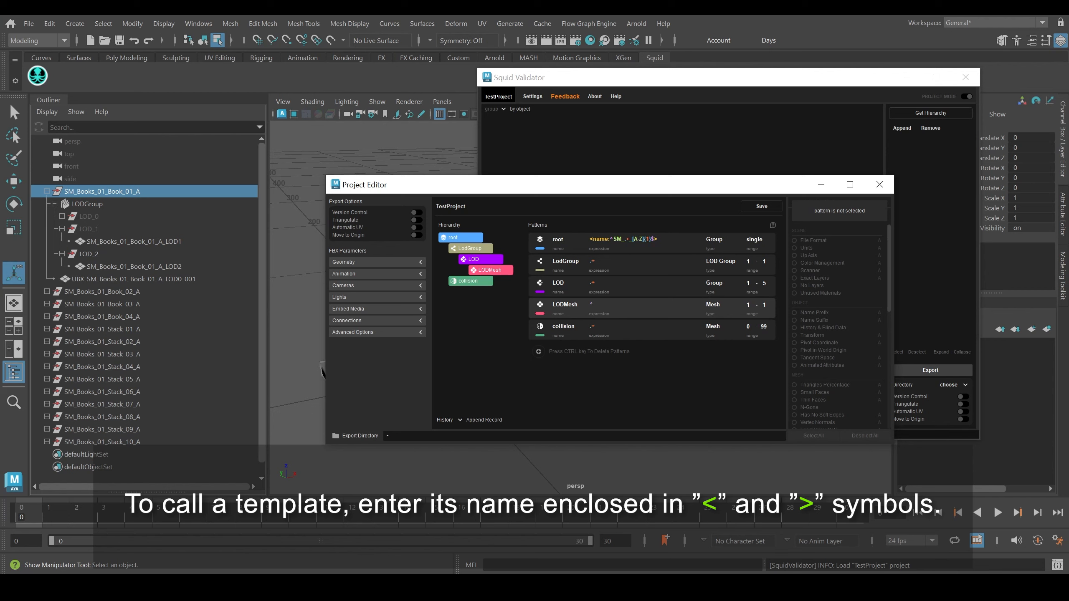
text(<name>)
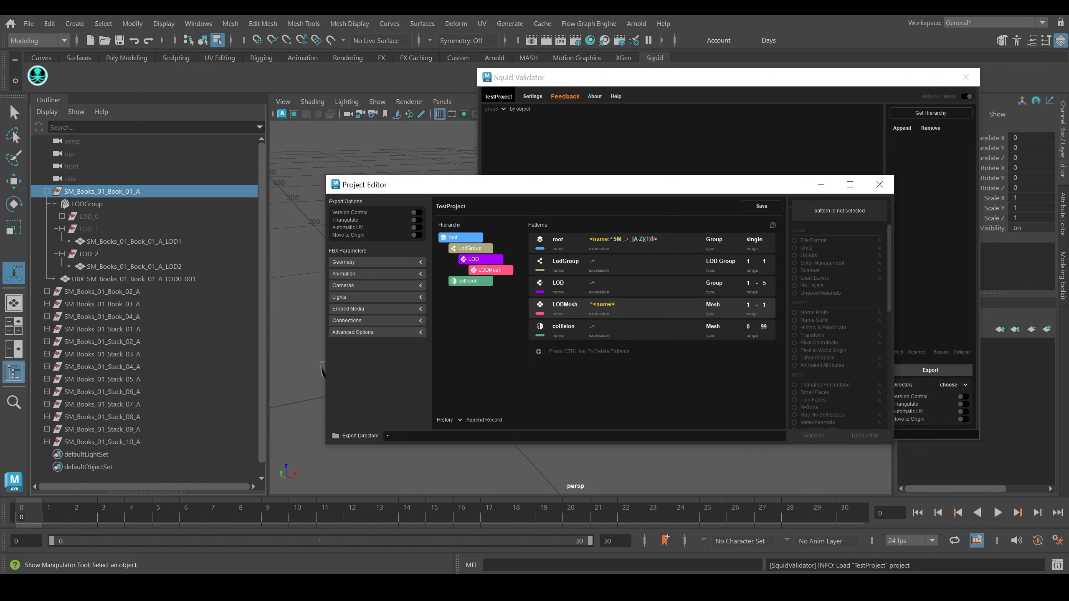
text(_LO)
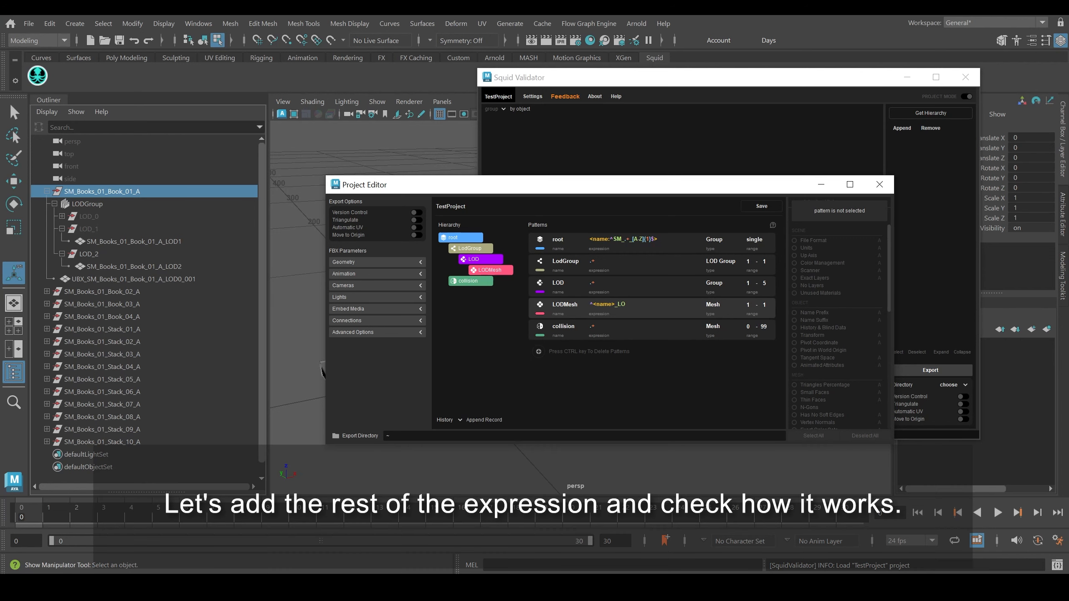
text(D[0-9]$)
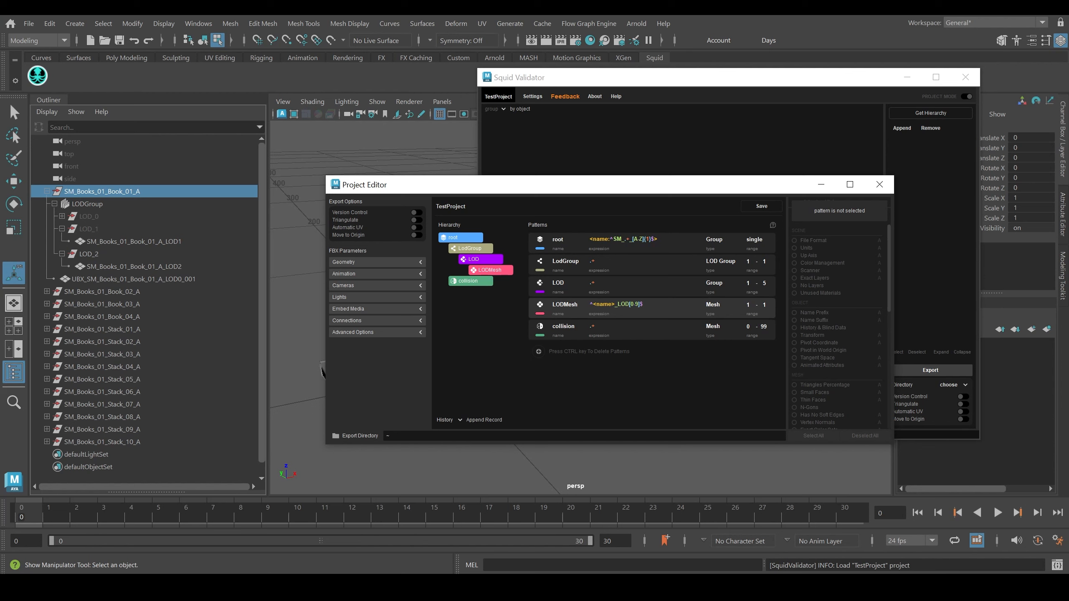
Save the project, then load the selected asset's hierarchy into the validator and remove it again
click(761, 205)
click(835, 141)
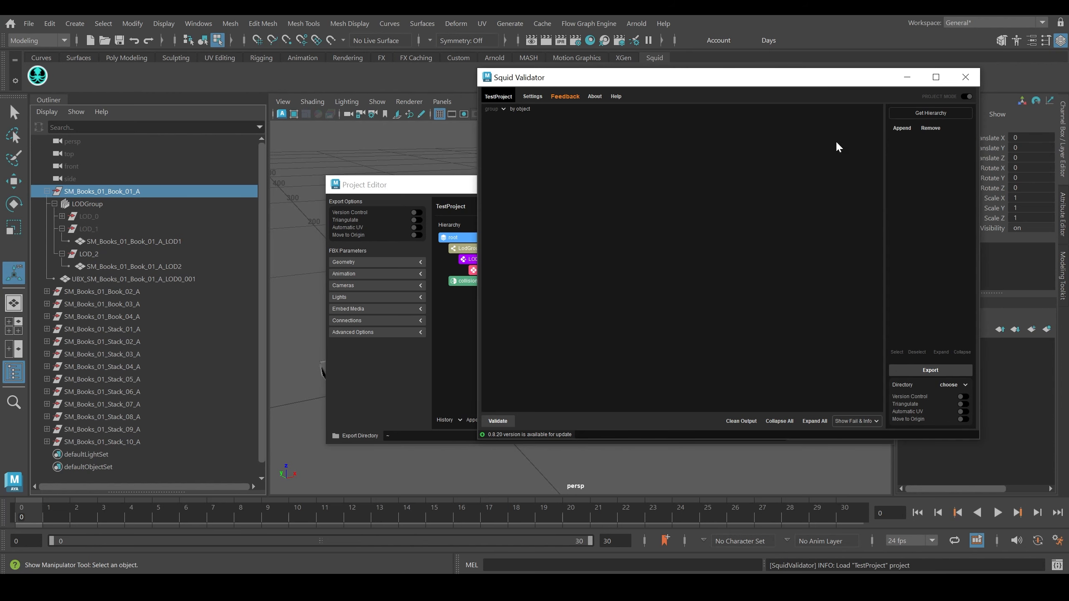
click(930, 112)
click(923, 129)
Copy the LOD_1 mesh's name, rename the mesh to SM_Books_01_Books_01_A_LOD1, and try to append the asset
double_click(117, 241)
key(ctrl+c)
click(147, 243)
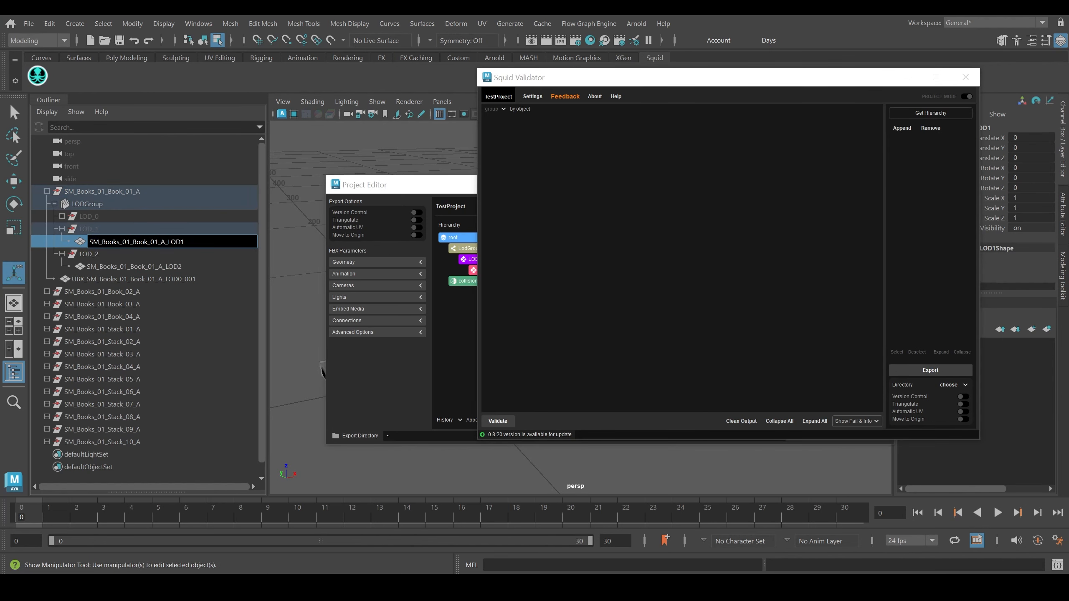
text(s)
key(Return)
click(900, 130)
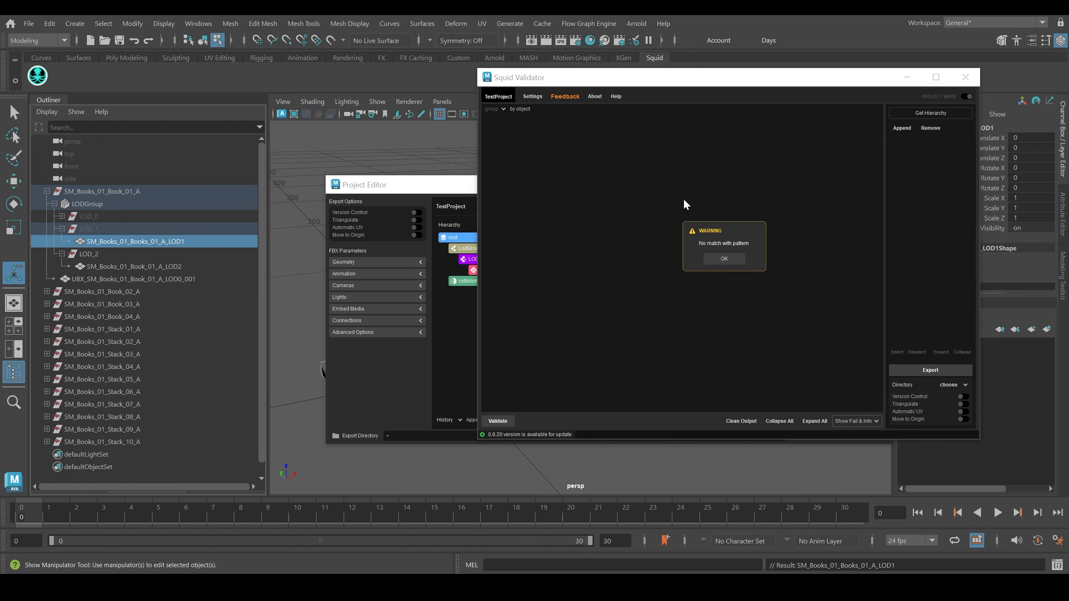
click(725, 258)
Rename the LOD_1 mesh to SM_Books_01_Book_02_A_LOD1 and try to append the asset to the validator
double_click(148, 242)
click(149, 243)
key(BackSpace)
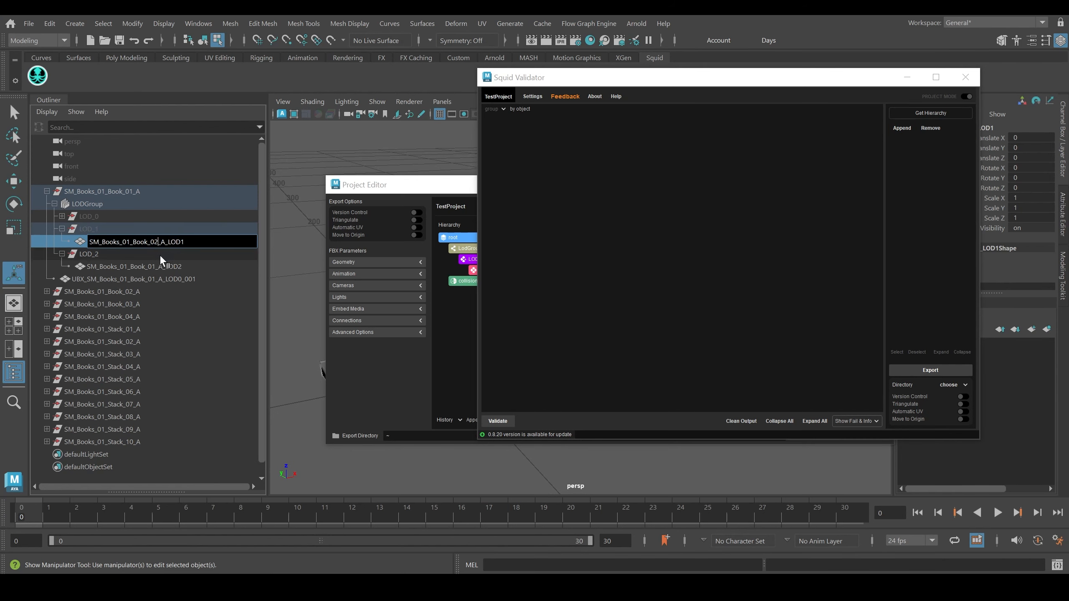
key(Return)
click(900, 132)
click(724, 259)
Restore the LOD_1 mesh's name to SM_Books_01_Book_01_A_LOD1 and append the asset to the validator
double_click(156, 243)
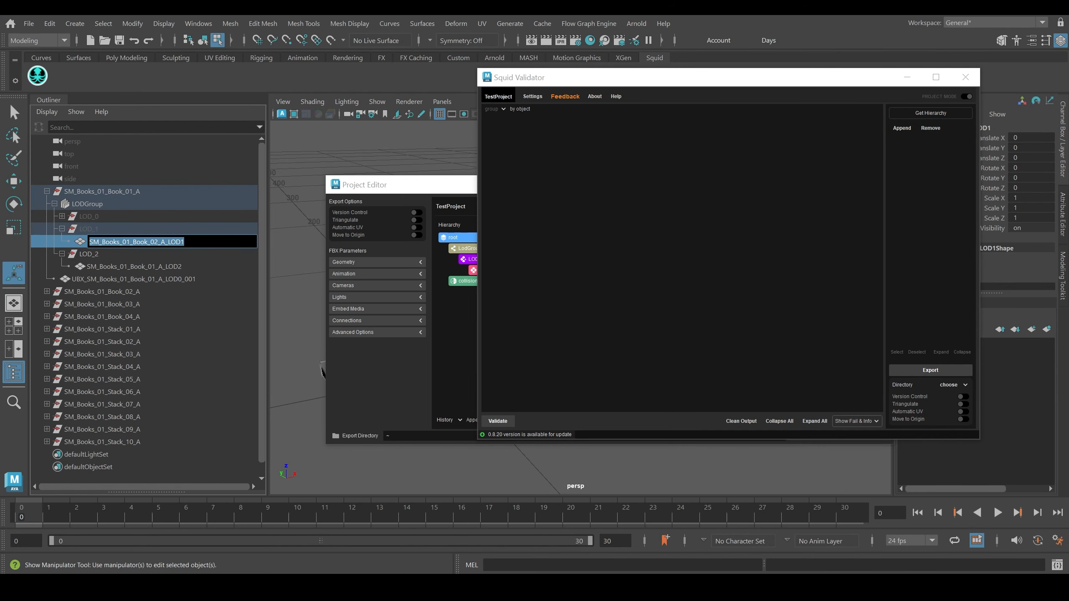
key(ctrl+v)
key(Return)
click(903, 129)
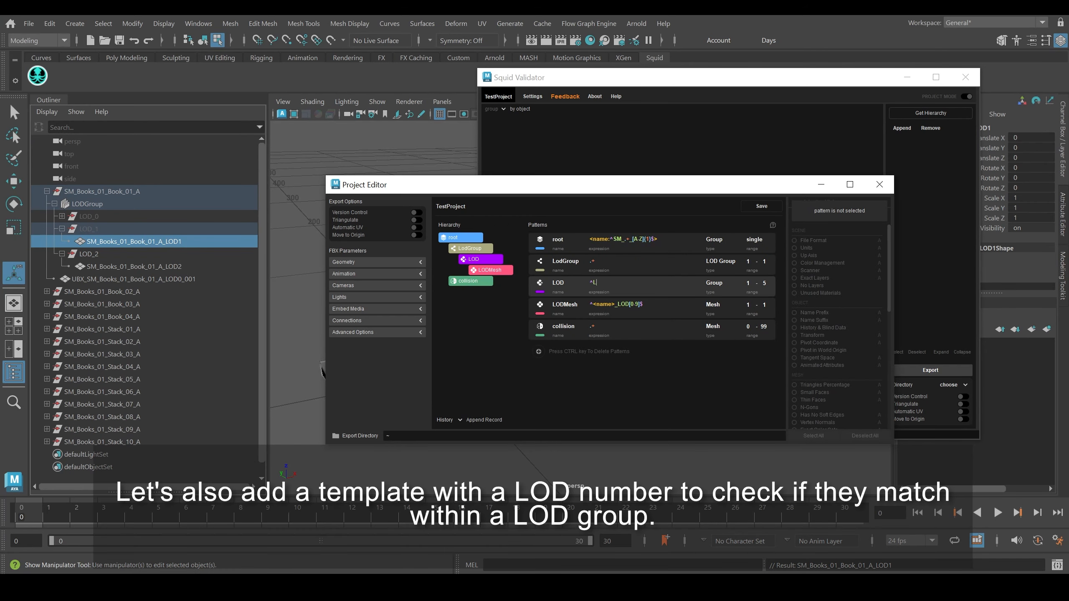
Set the LOD pattern's expression to ^LOD_<number:[0-9]{1}>$ and the LODMesh expression to ^<name>_LOD<number>$
text(OD_<number:[)
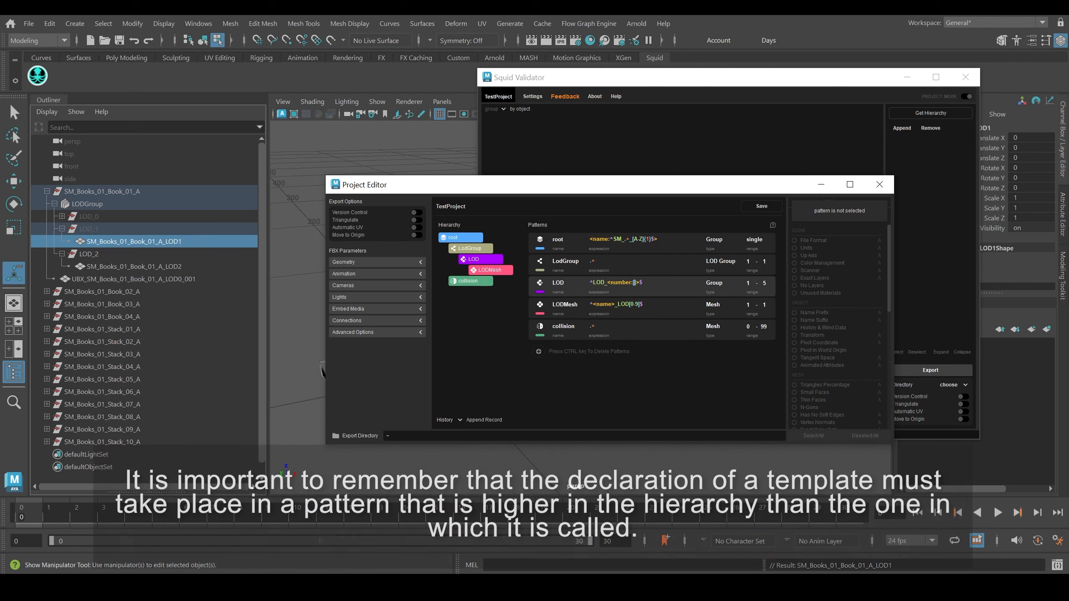
text(0-9]{1})
drag(640, 304, 629, 304)
text(<number>)
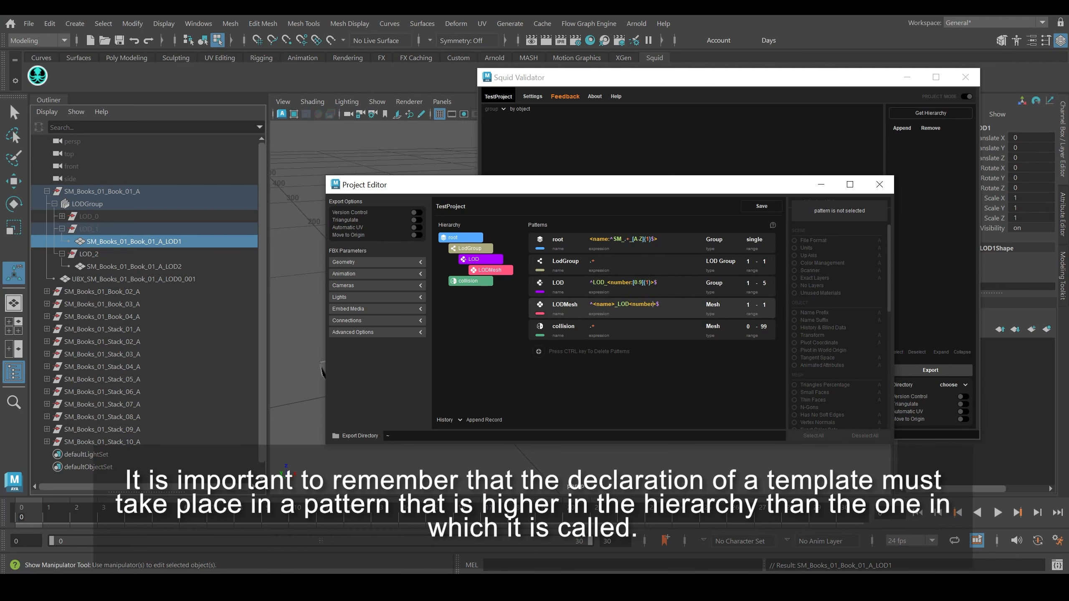
Save the project, append the asset's hierarchy to the validator, and widen the hierarchy list to show full object names
click(762, 207)
key(Return)
click(884, 128)
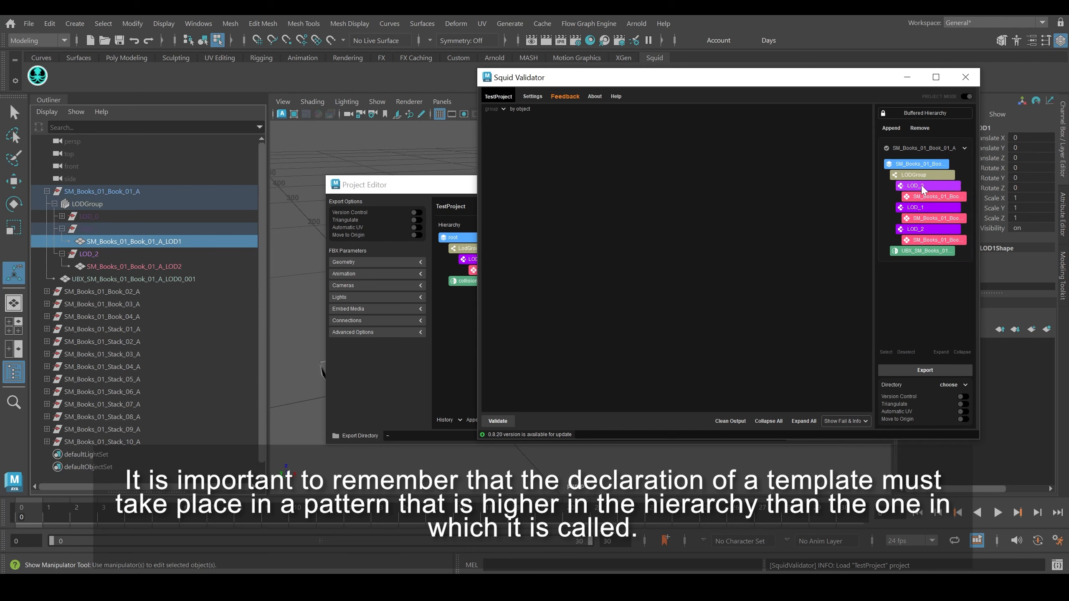
drag(874, 203, 836, 203)
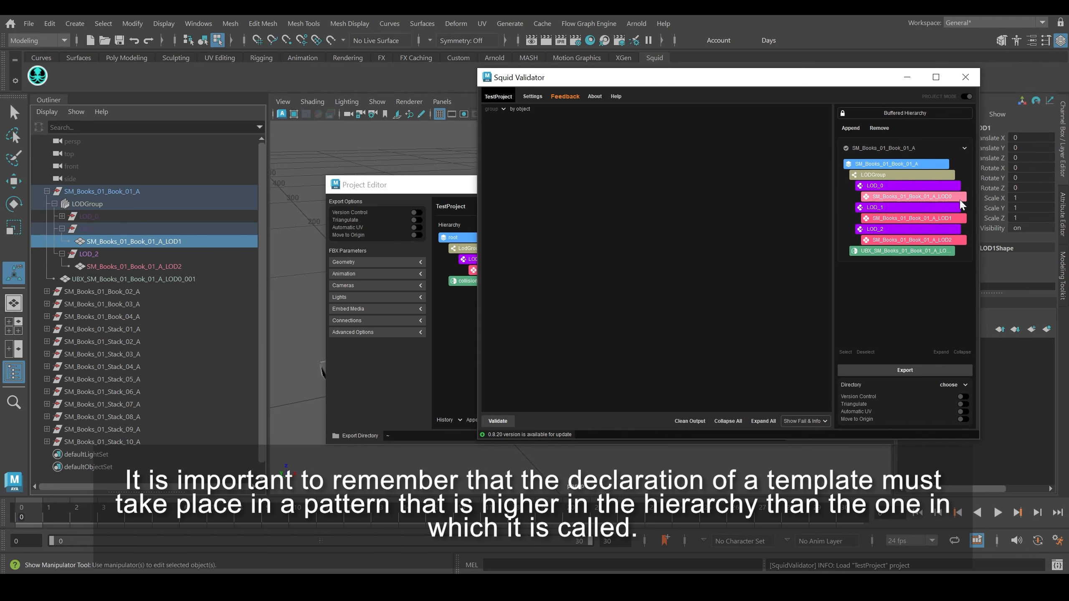
Rename the LOD_1 mesh to SM_Books_01_Book_01_A_LOD2, try to append the asset, and undo the rename
double_click(109, 241)
text(SM_Books_01_Book_01_A_LOD2)
key(Return)
click(850, 128)
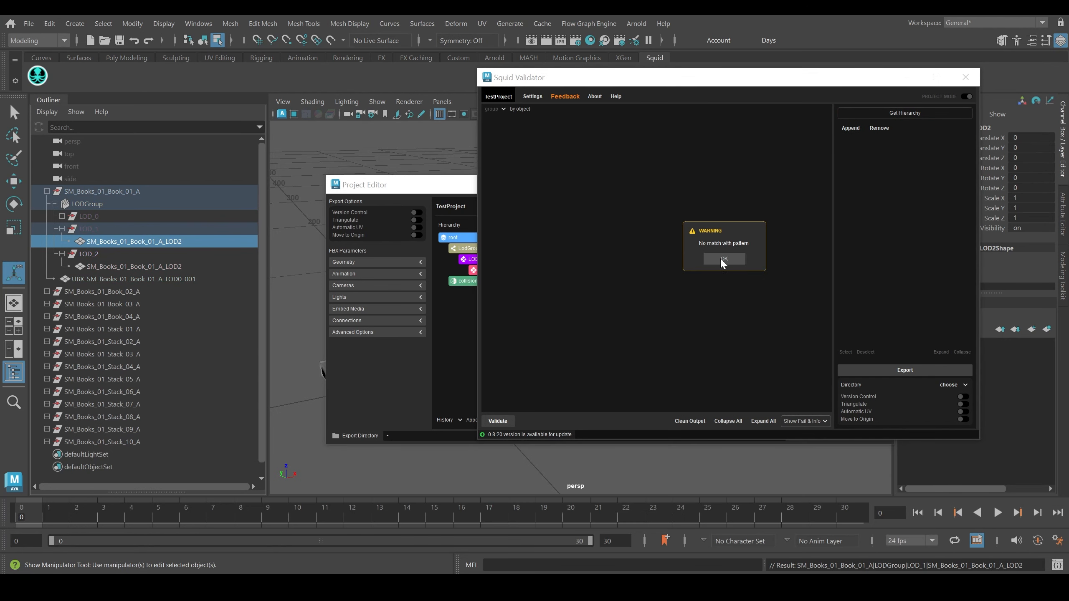
click(720, 256)
key(ctrl+z)
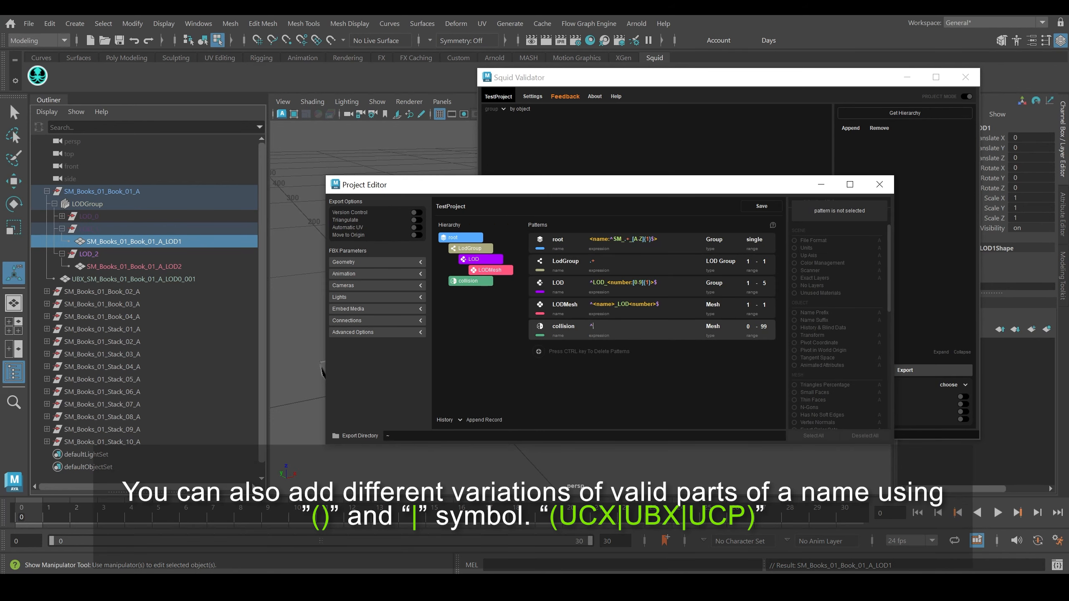
Set the collision pattern's expression to ^(UBX|UCX|UCP){1}_<name>_LOD0_[0-9]+$ and the LodGroup pattern's expression to LODGroup
text(UBX|UCX|UCP){1}_<)
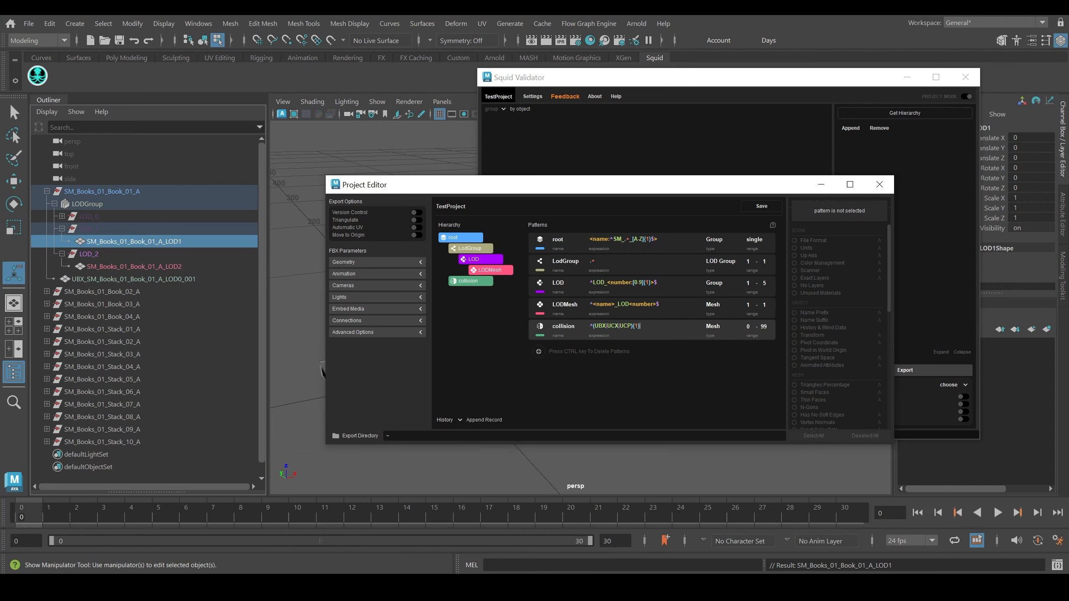
text(name>_LOD0)
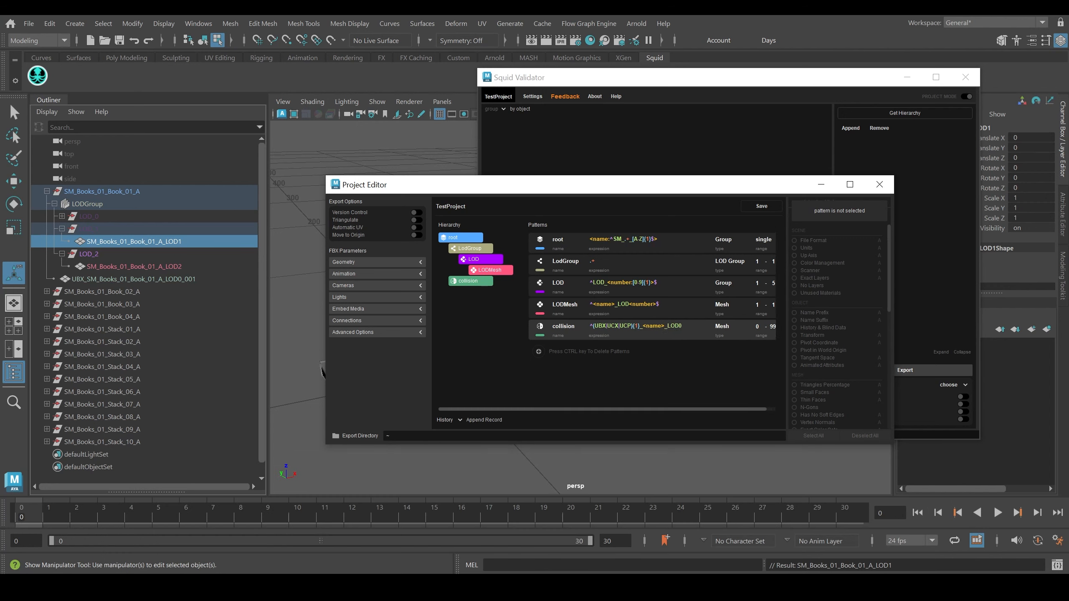
text(_)
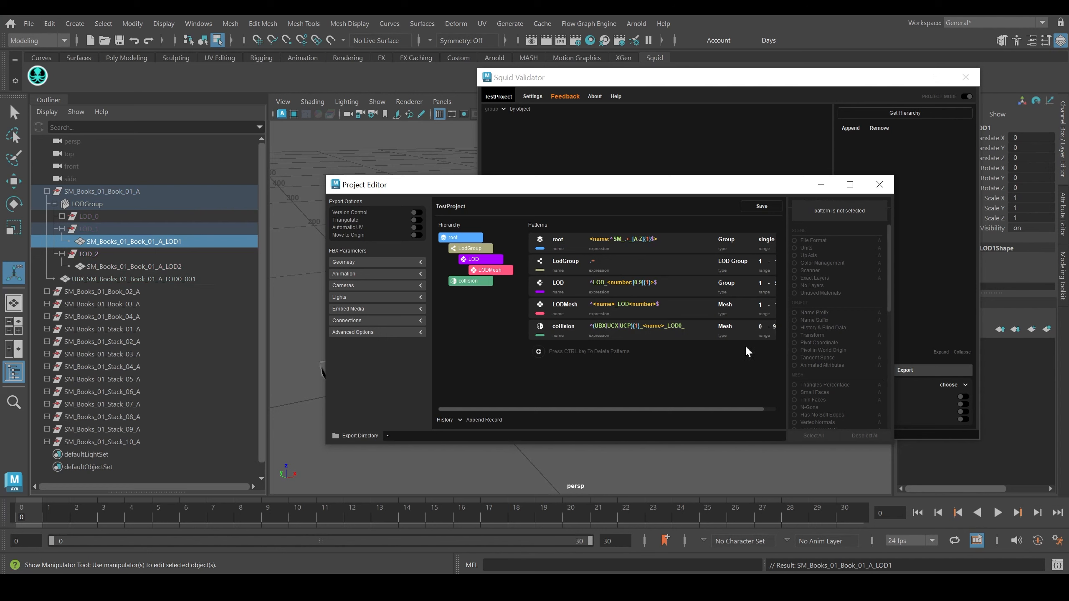
text([0-9]+)
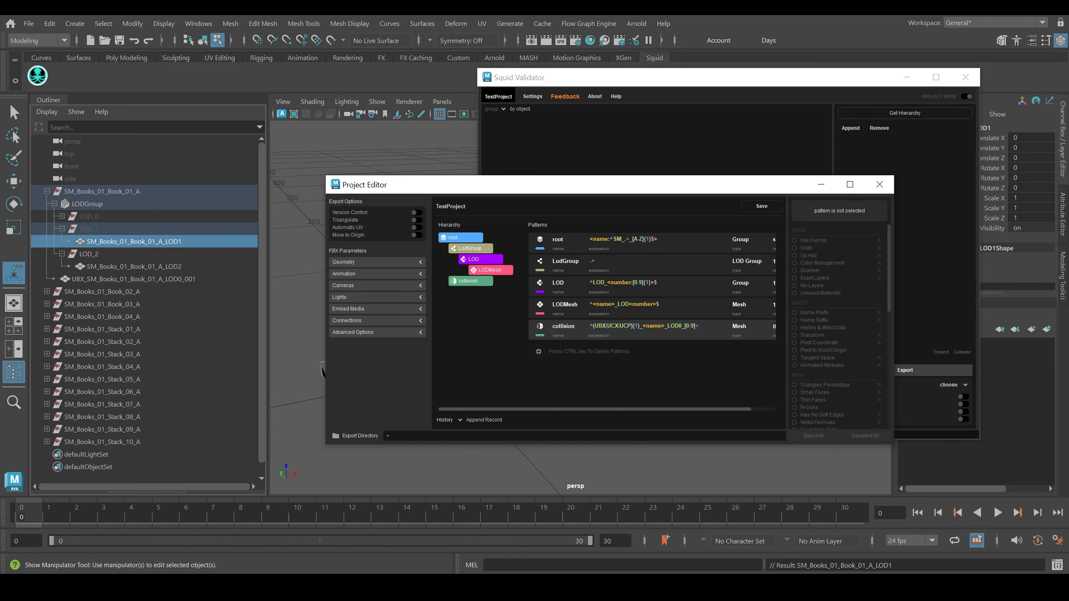
text($)
drag(894, 310, 928, 310)
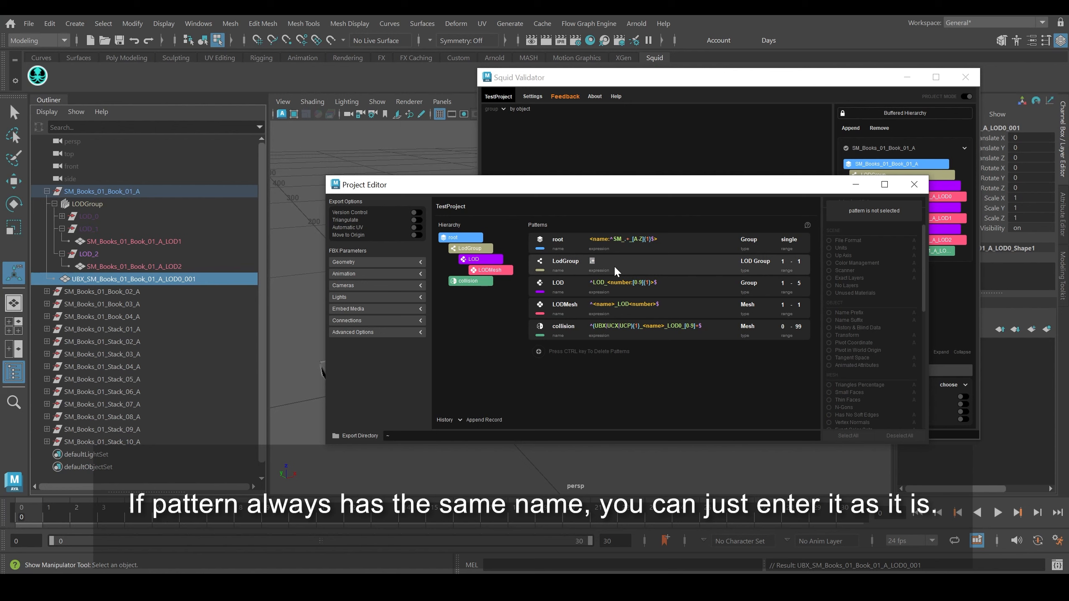
text(LODGroup)
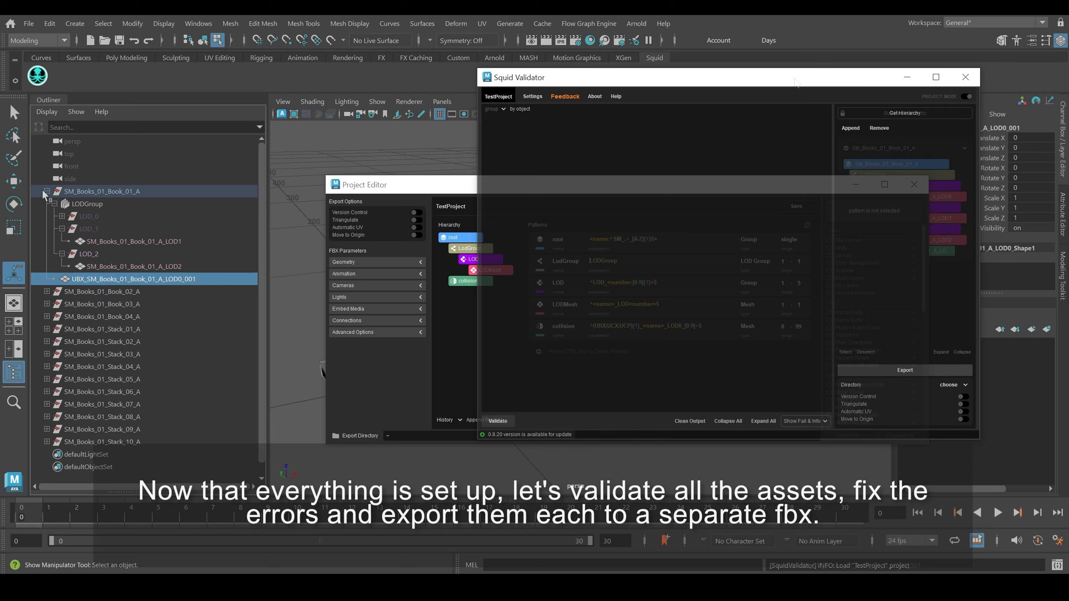
Select all assets from SM_Books_01_Book_01_A to SM_Books_01_Stack_10_A, load their hierarchy into the validator, and validate them
click(47, 192)
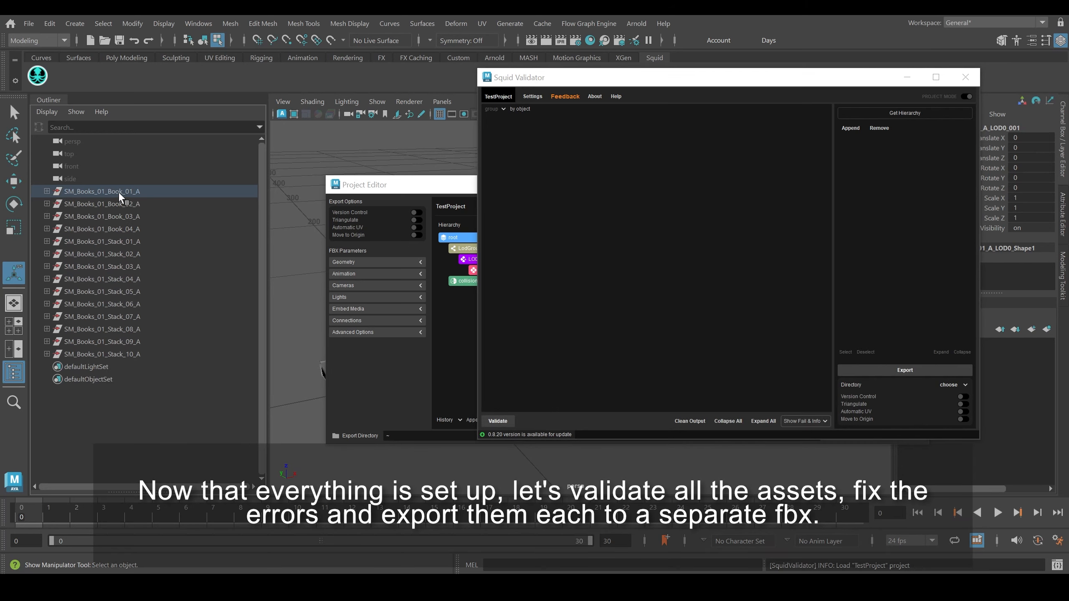
drag(118, 191, 126, 354)
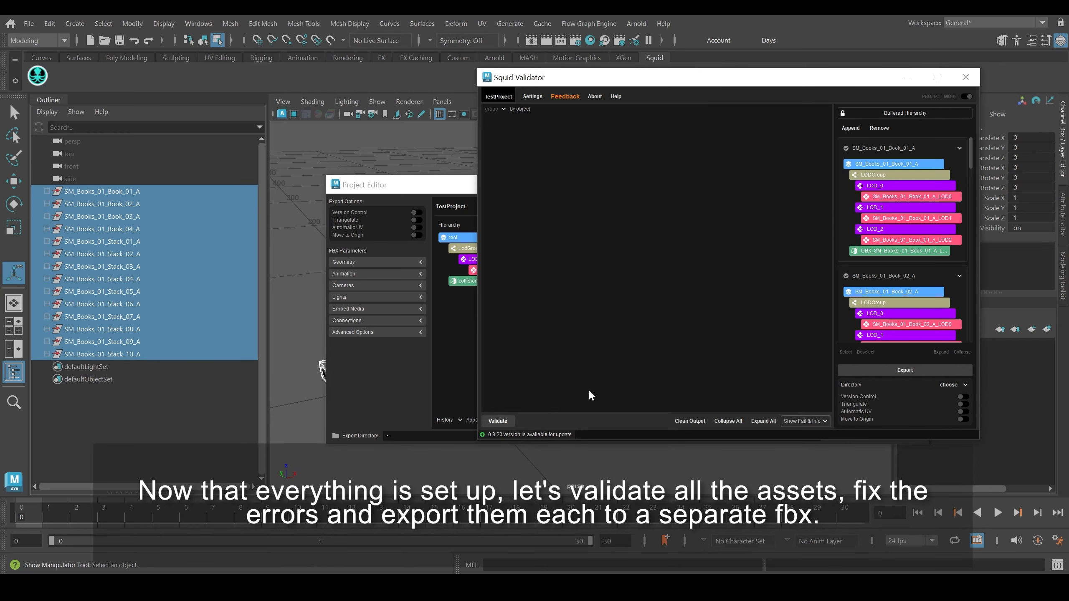
click(497, 421)
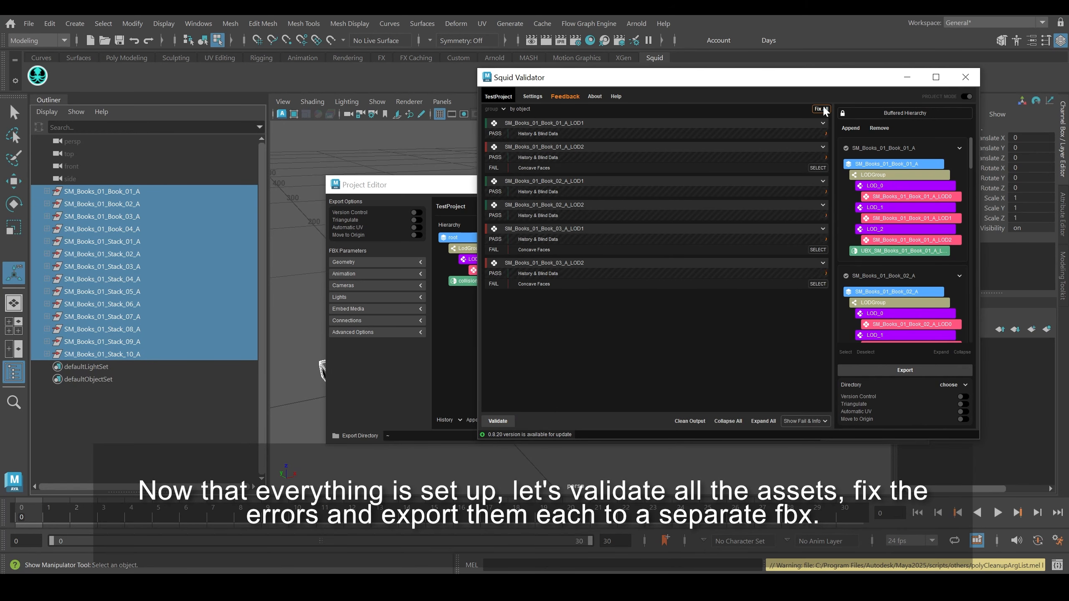
Triangulate the concave faces reported on the Book_01_A LOD2, Book_03_A LOD1 and Book_03_A LOD2 meshes
click(817, 168)
click(231, 24)
click(268, 195)
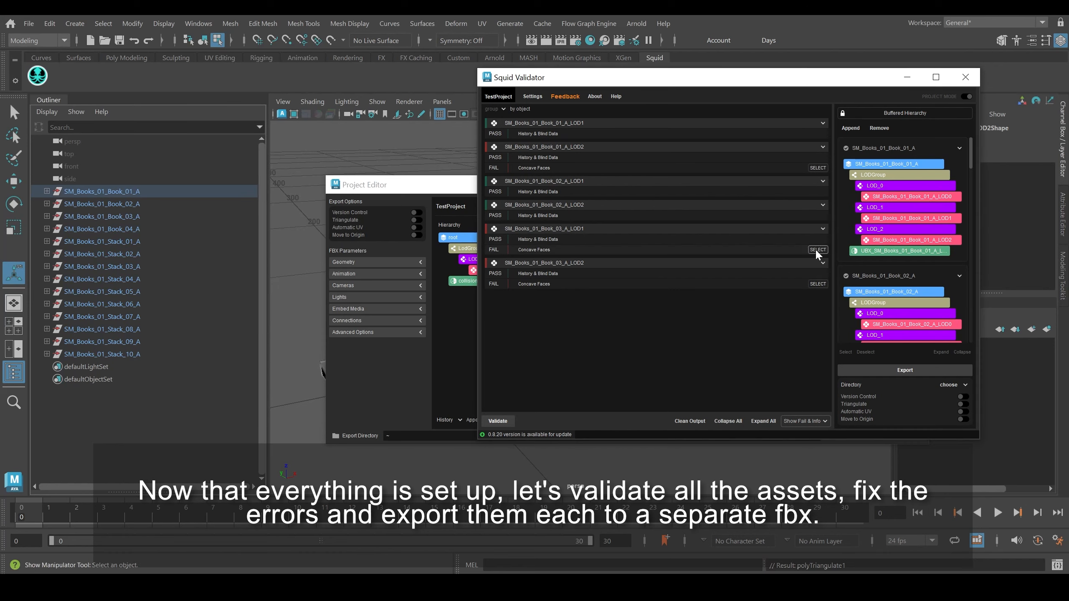
click(817, 249)
click(230, 24)
click(267, 196)
click(230, 24)
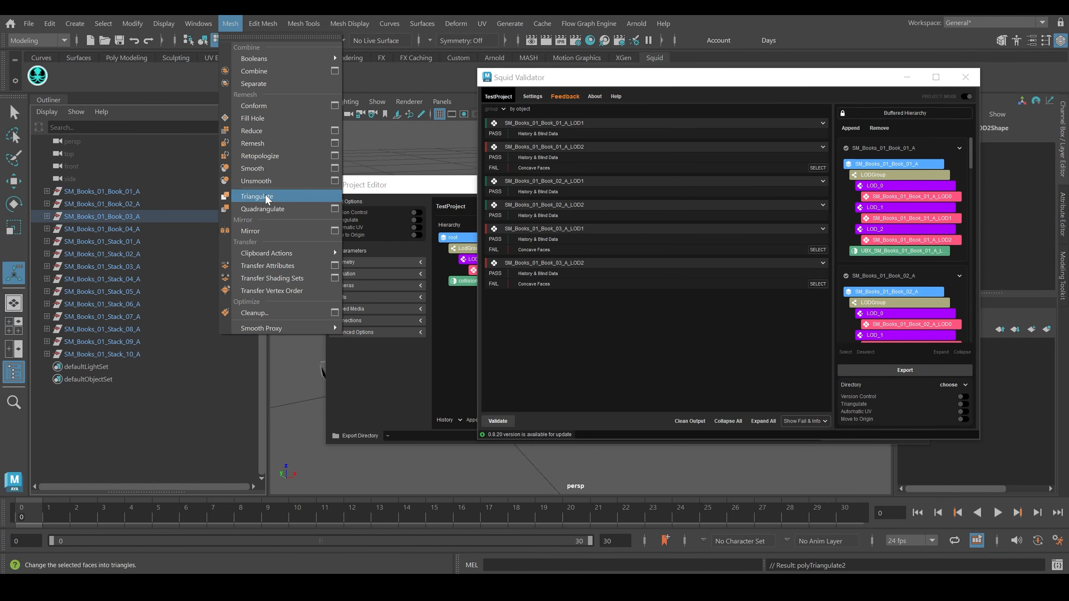
click(266, 196)
Validate the buffered assets again and switch the results filter to Show All Items
click(497, 421)
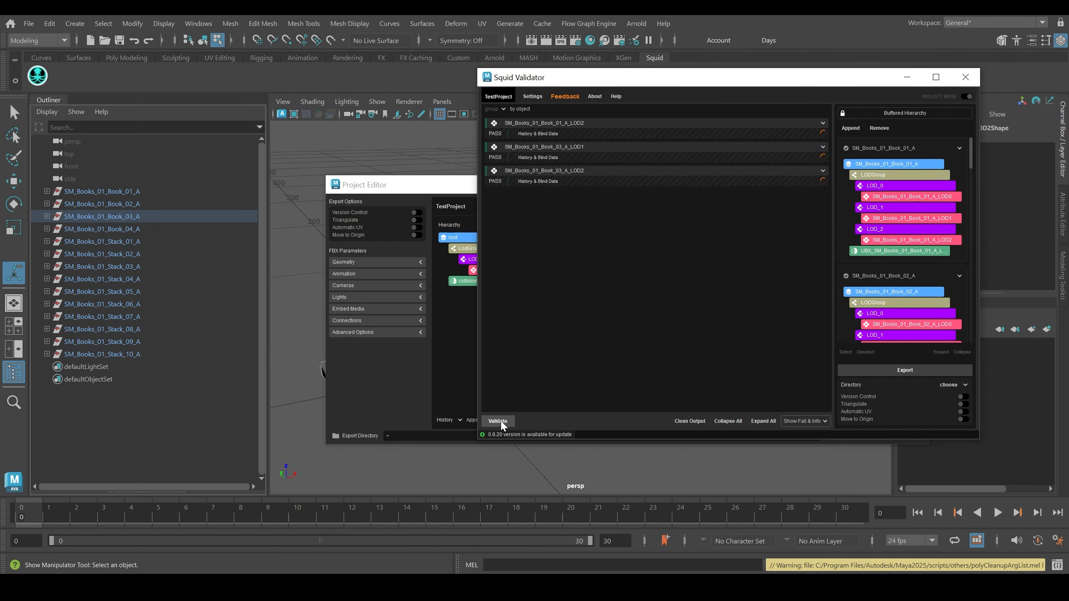
click(805, 421)
click(804, 431)
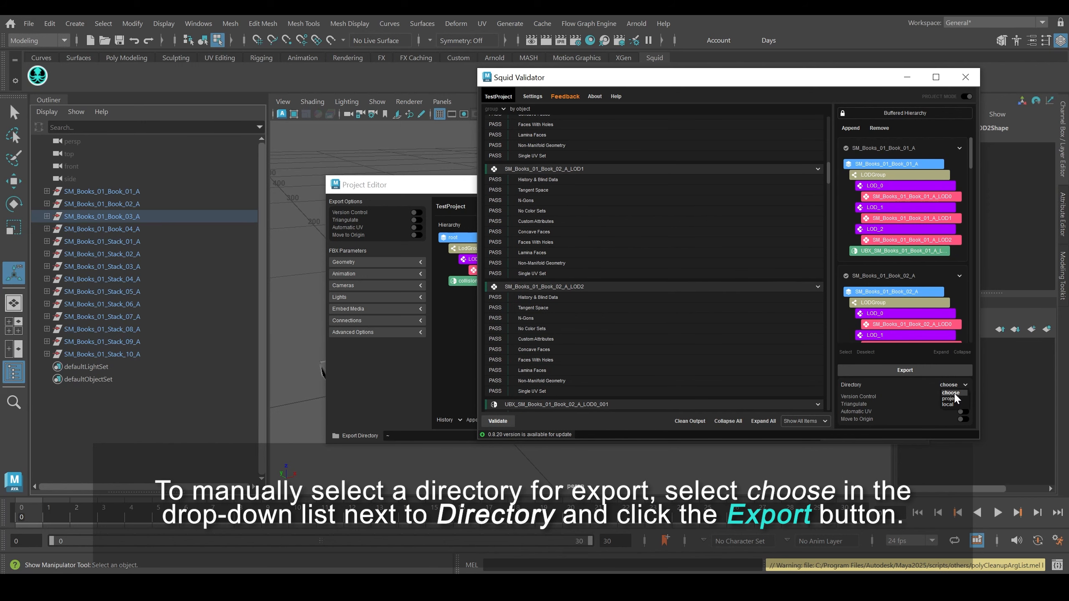
Export the validated assets with the directory option set to choose, using D:\SV\Export as the target folder
click(952, 393)
click(917, 372)
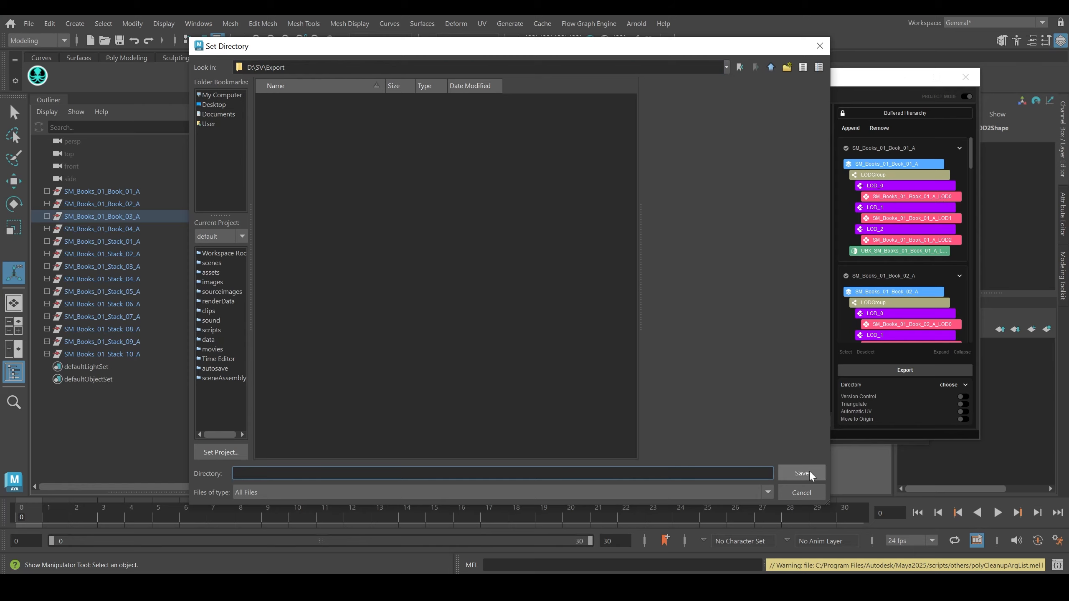
click(809, 469)
click(720, 254)
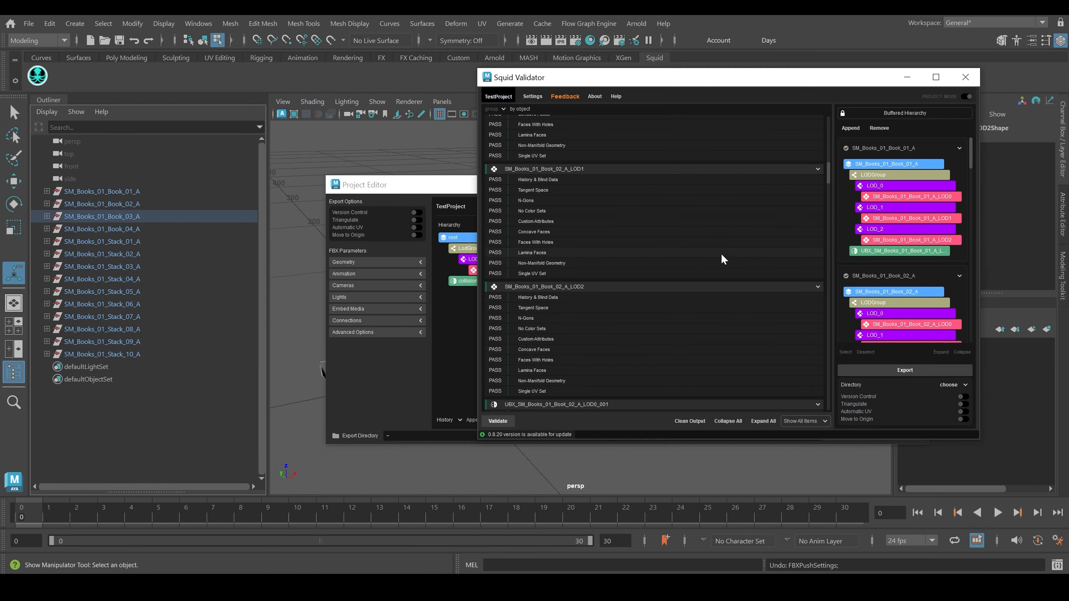